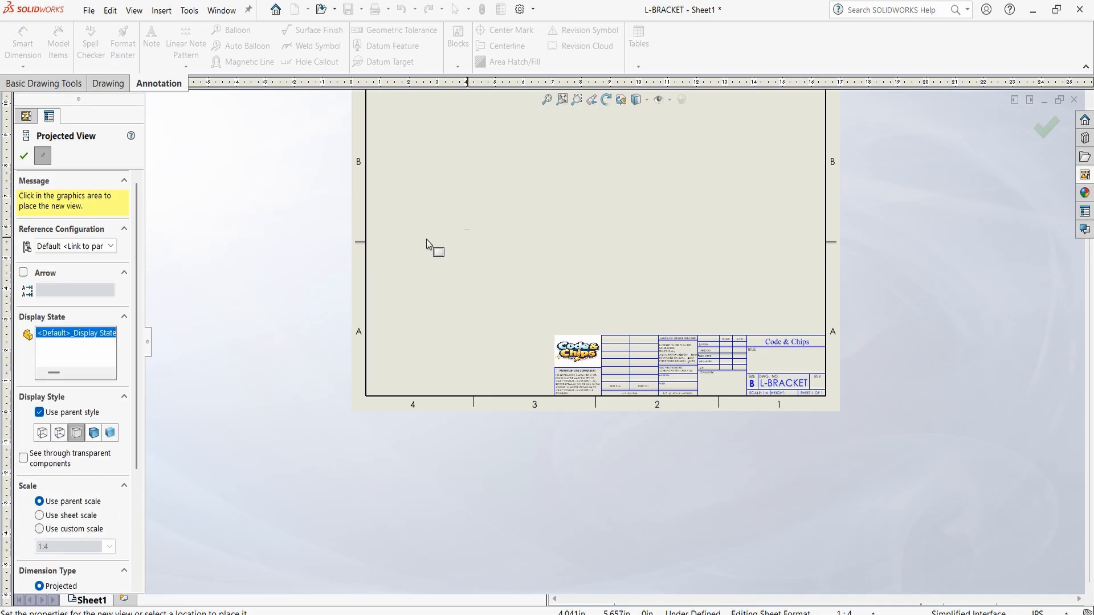
End the projected view placement and switch Sheet1 from sheet format editing back to sheet editing
{"action": "left_click", "coordinate": [26, 157]}
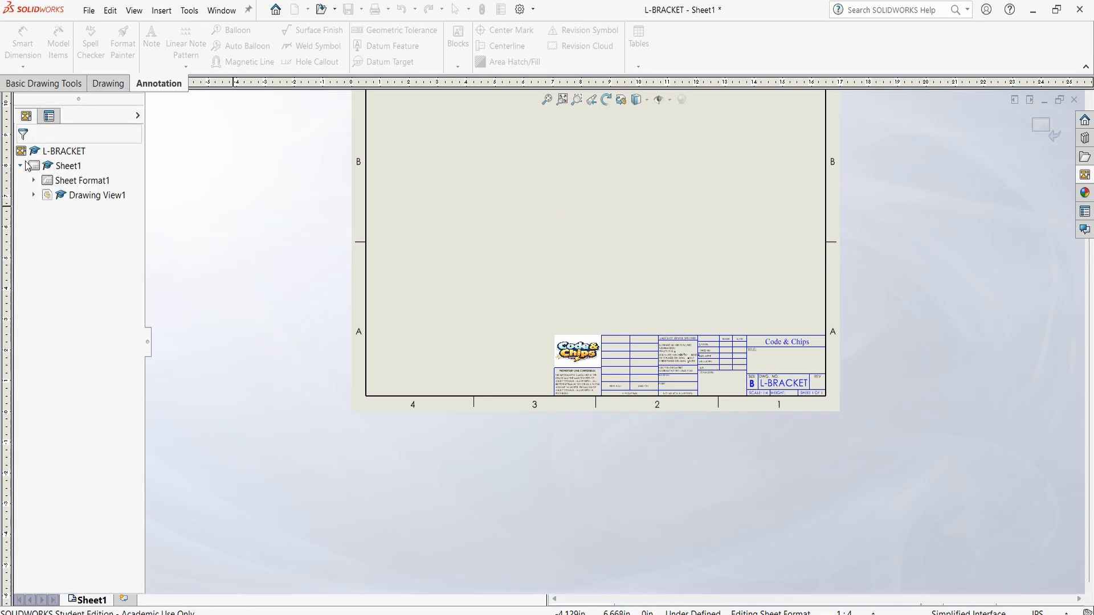
{"action": "left_click", "coordinate": [85, 183]}
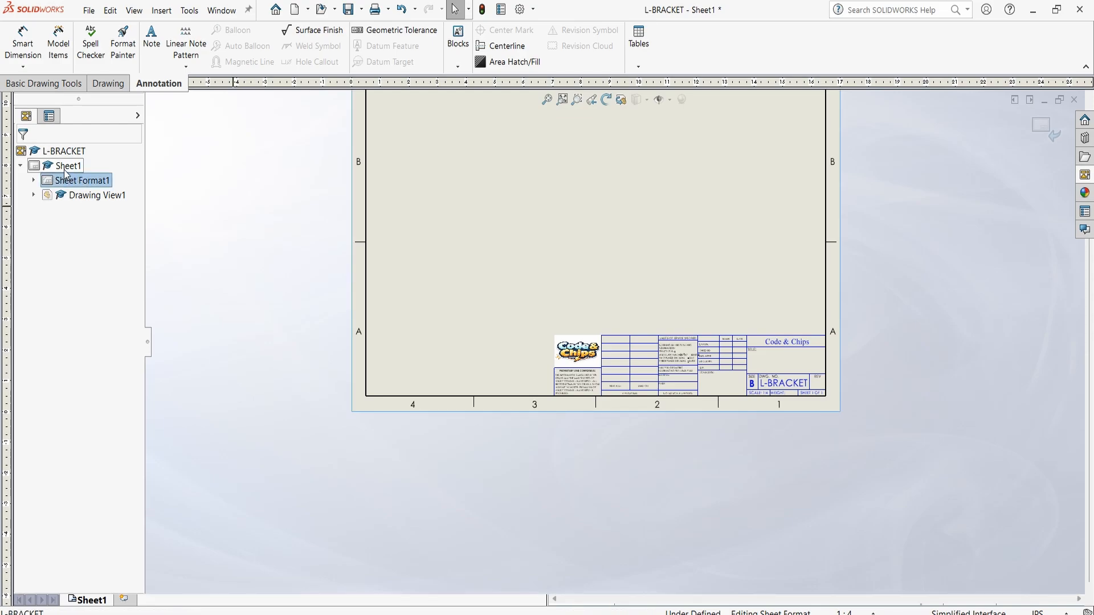
{"action": "left_click", "coordinate": [64, 169]}
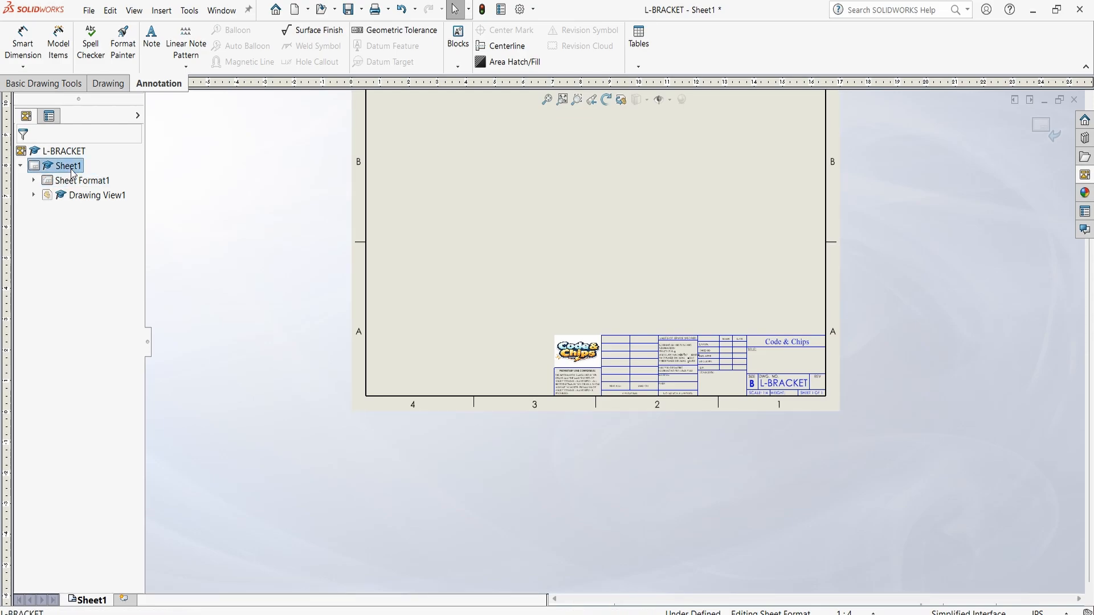
{"action": "right_click", "coordinate": [71, 172]}
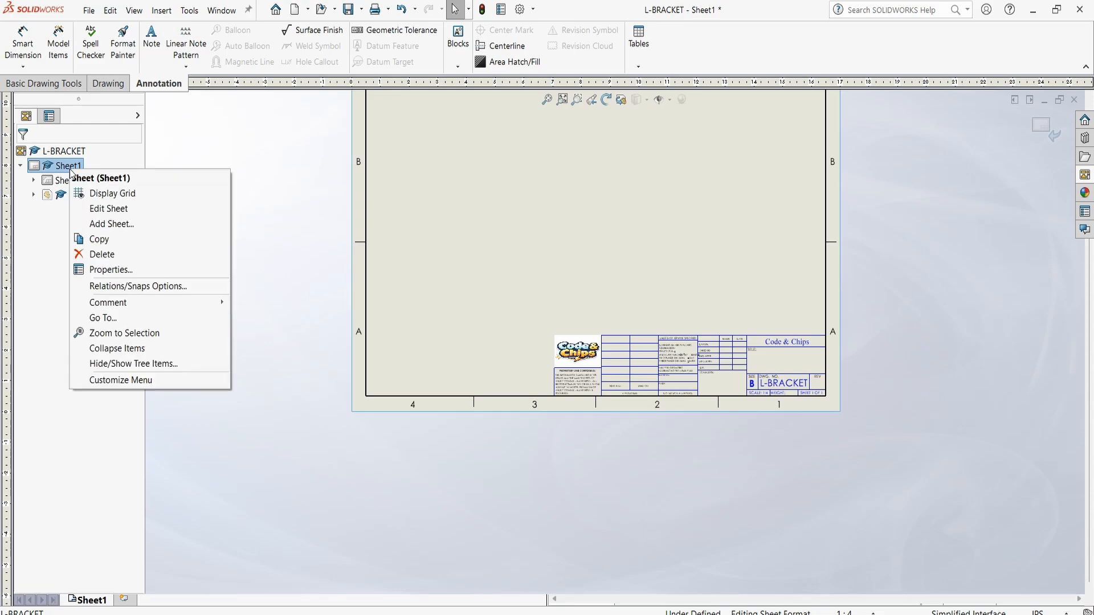
{"action": "left_click", "coordinate": [146, 209]}
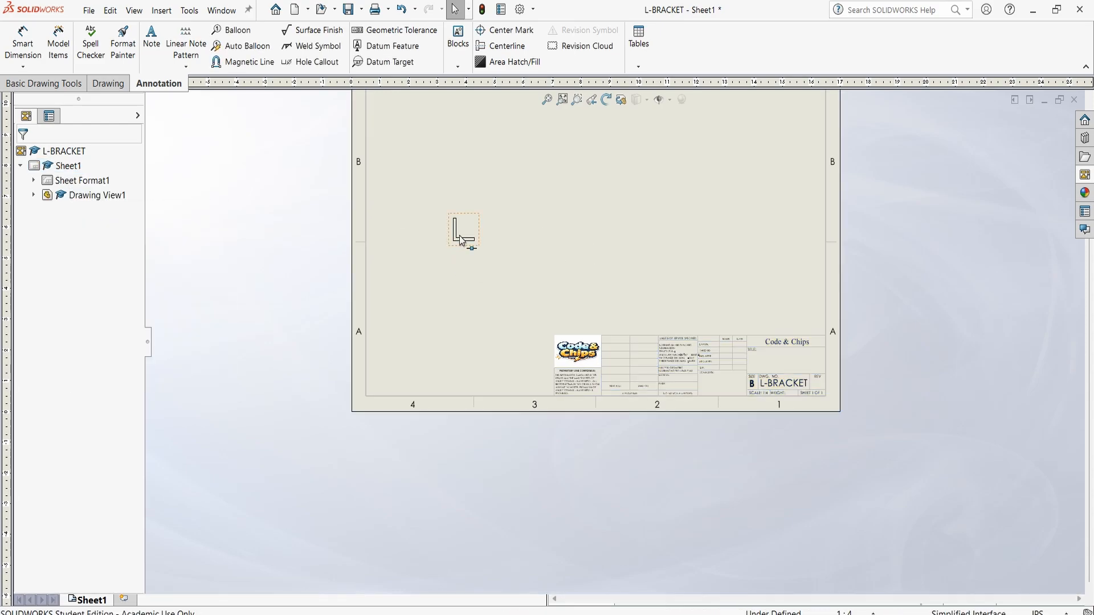
{"action": "key", "text": "f"}
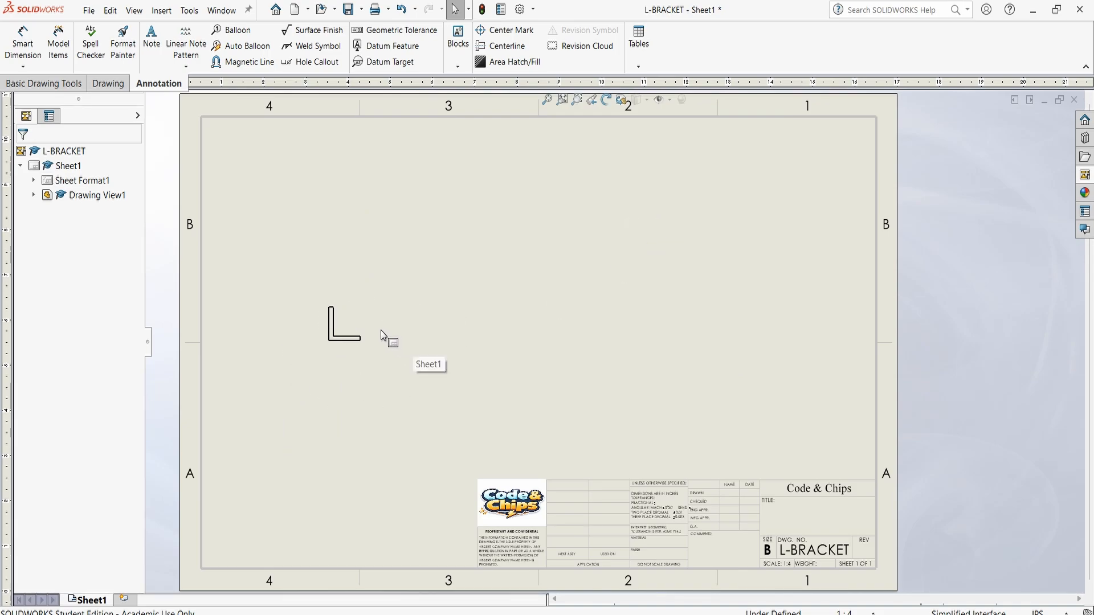
Load the L-BRACKET model's views and place its Right view beside the front view, without adding further projected views
{"action": "left_click", "coordinate": [1085, 178]}
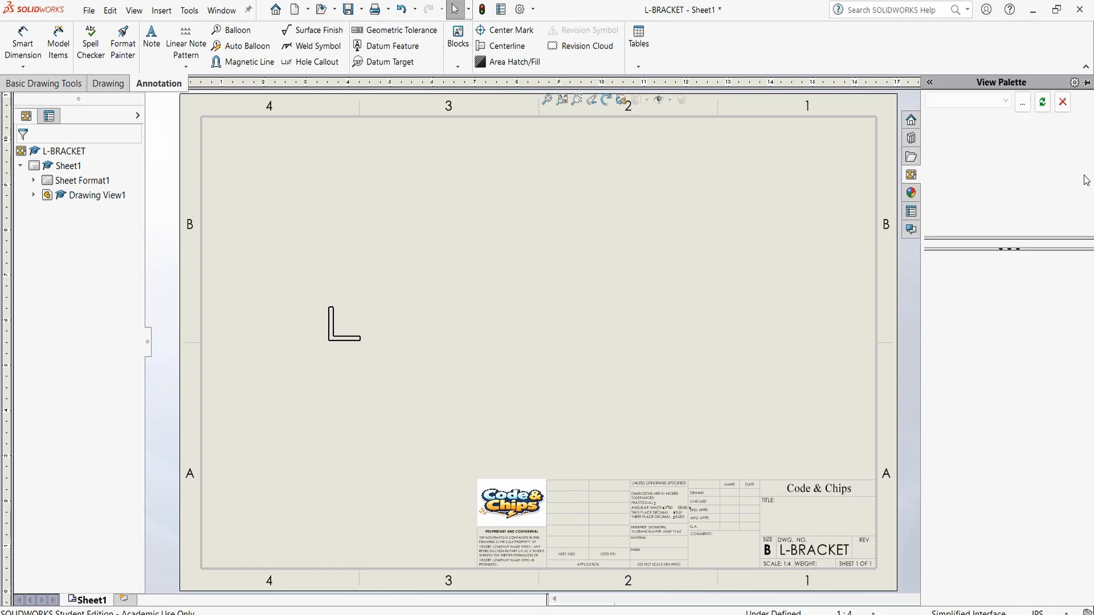
{"action": "left_click", "coordinate": [1006, 101]}
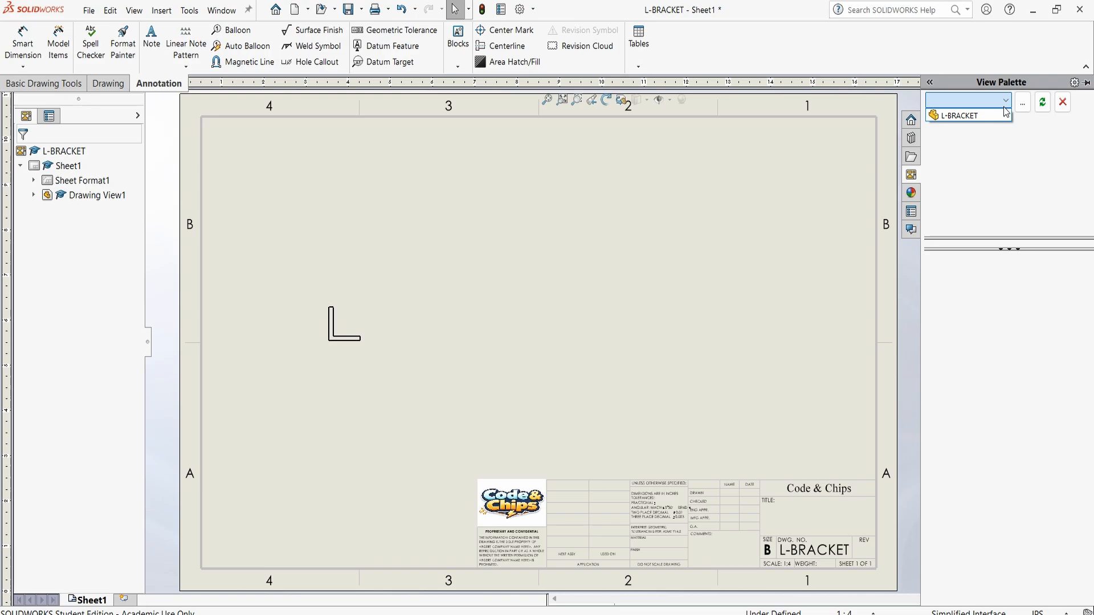
{"action": "left_click", "coordinate": [991, 117]}
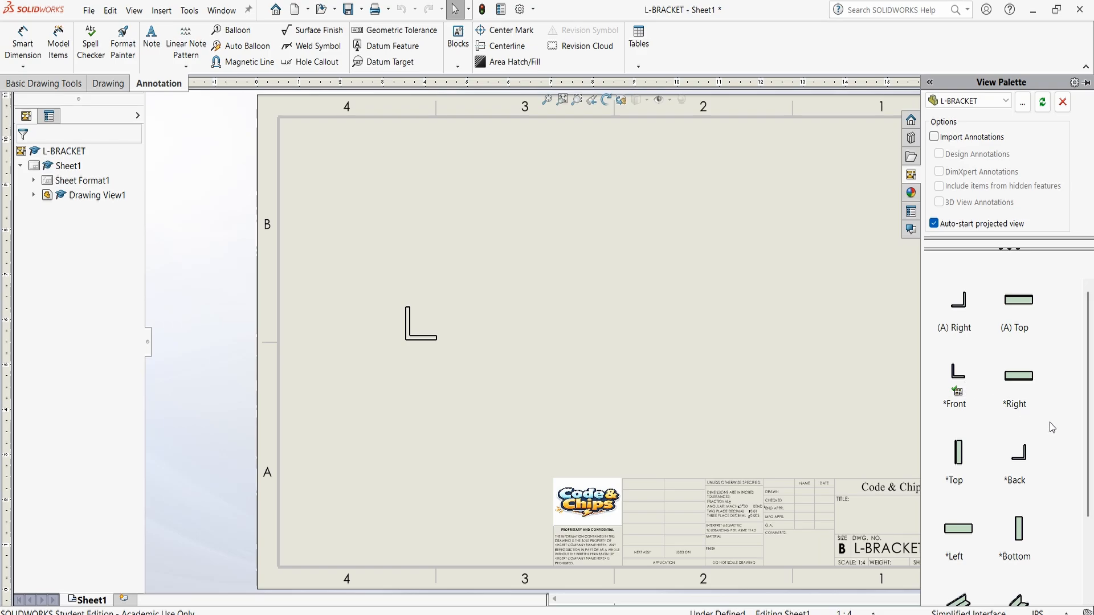
{"action": "scroll", "coordinate": [1081, 444], "scroll_direction": "down", "scroll_amount": 1}
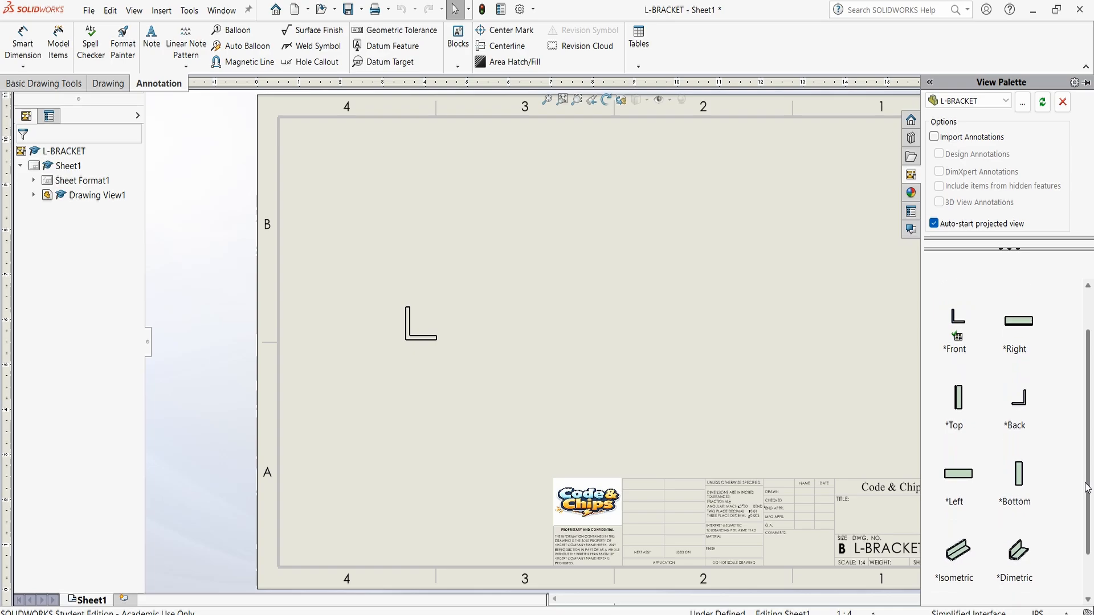
{"action": "scroll", "coordinate": [1081, 436], "scroll_direction": "up", "scroll_amount": 1}
{"action": "left_click", "coordinate": [1020, 376]}
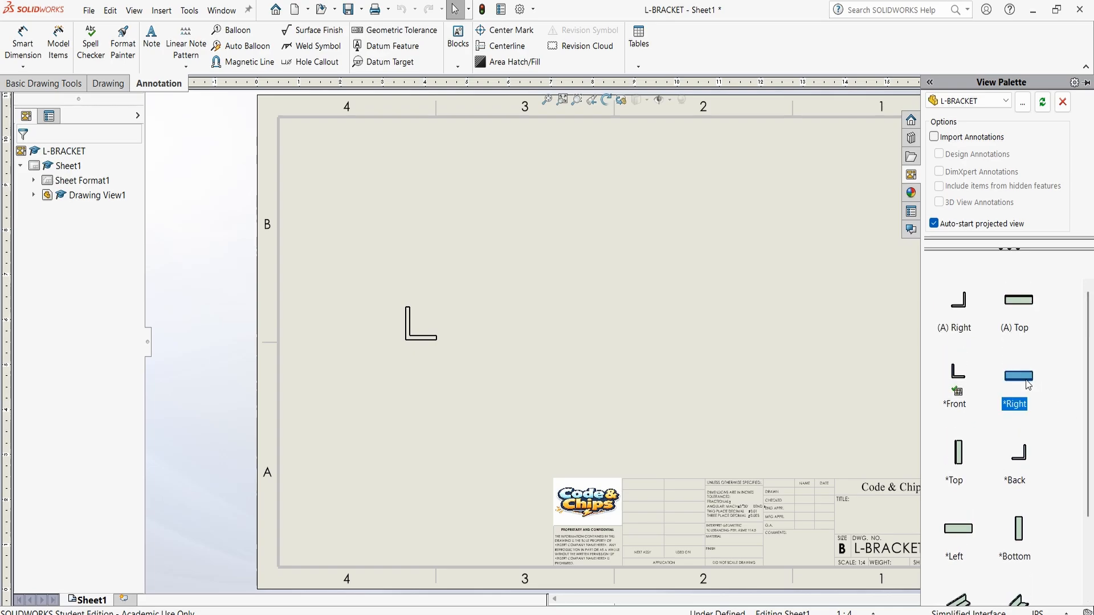
{"action": "mouse_move", "coordinate": [1021, 380]}
{"action": "left_mouse_down"}
{"action": "mouse_move", "coordinate": [696, 292]}
{"action": "mouse_move", "coordinate": [717, 353]}
{"action": "mouse_move", "coordinate": [701, 328]}
{"action": "left_mouse_up"}
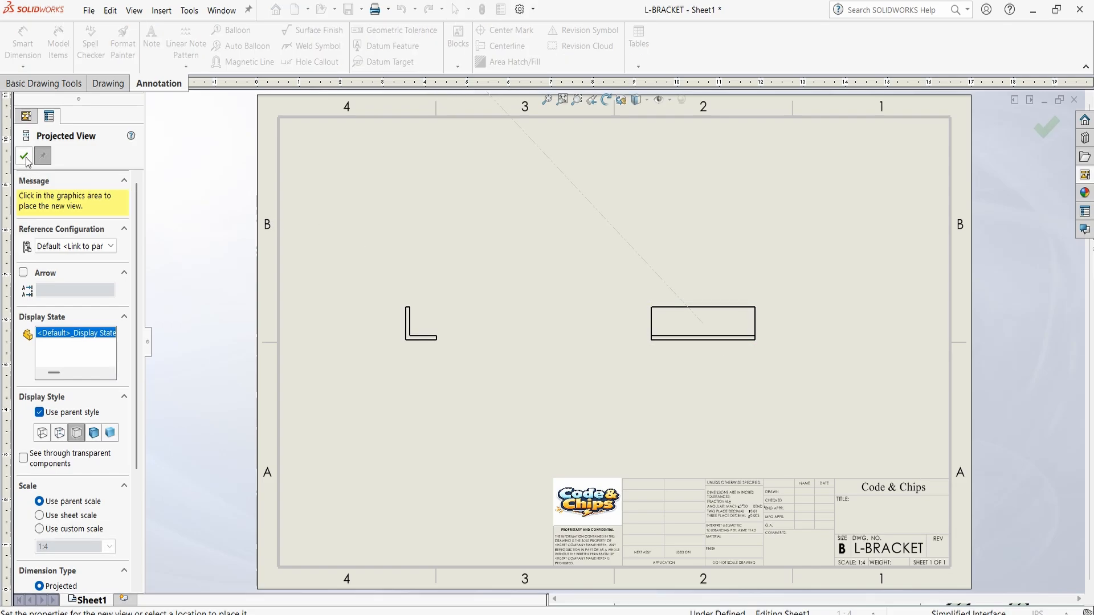
{"action": "left_click", "coordinate": [24, 157]}
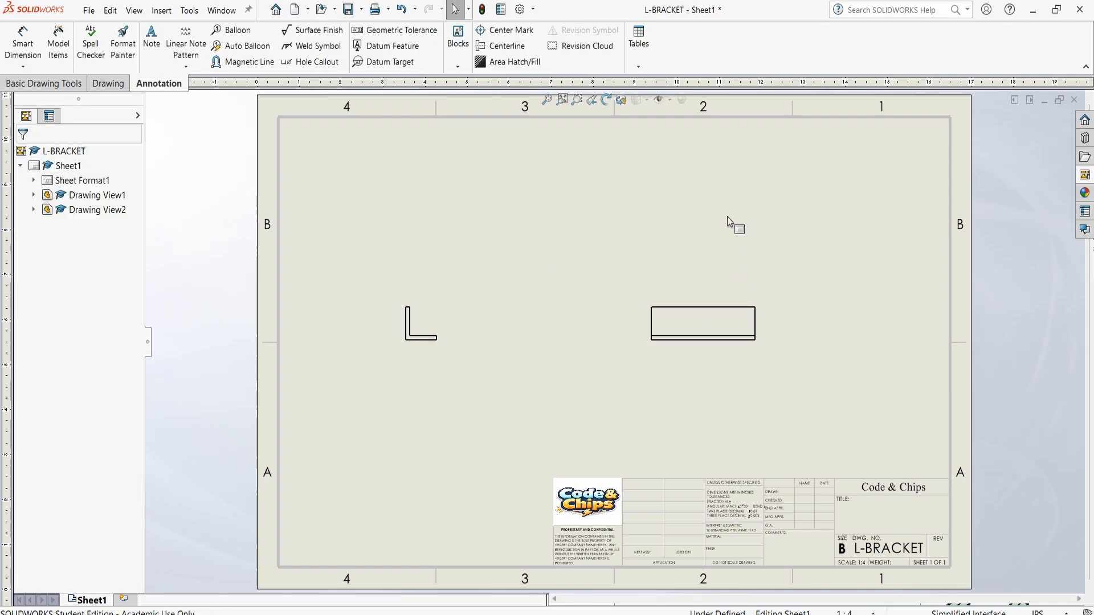
Place the Isometric view of L-BRACKET on the sheet above the right view
{"action": "left_click", "coordinate": [1082, 179]}
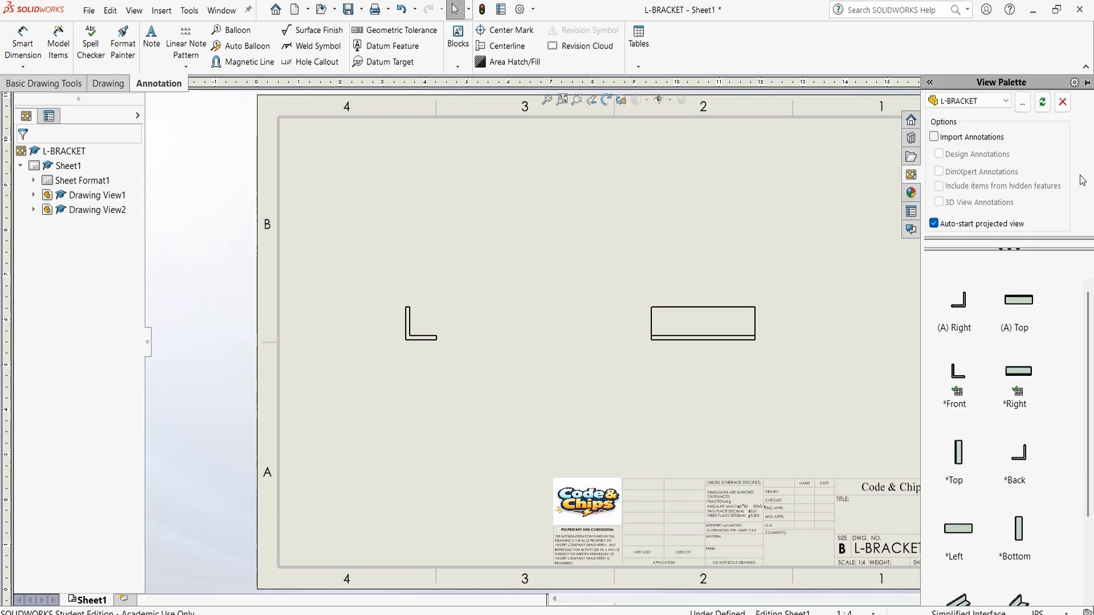
{"action": "scroll", "coordinate": [1043, 459], "scroll_direction": "down", "scroll_amount": 3}
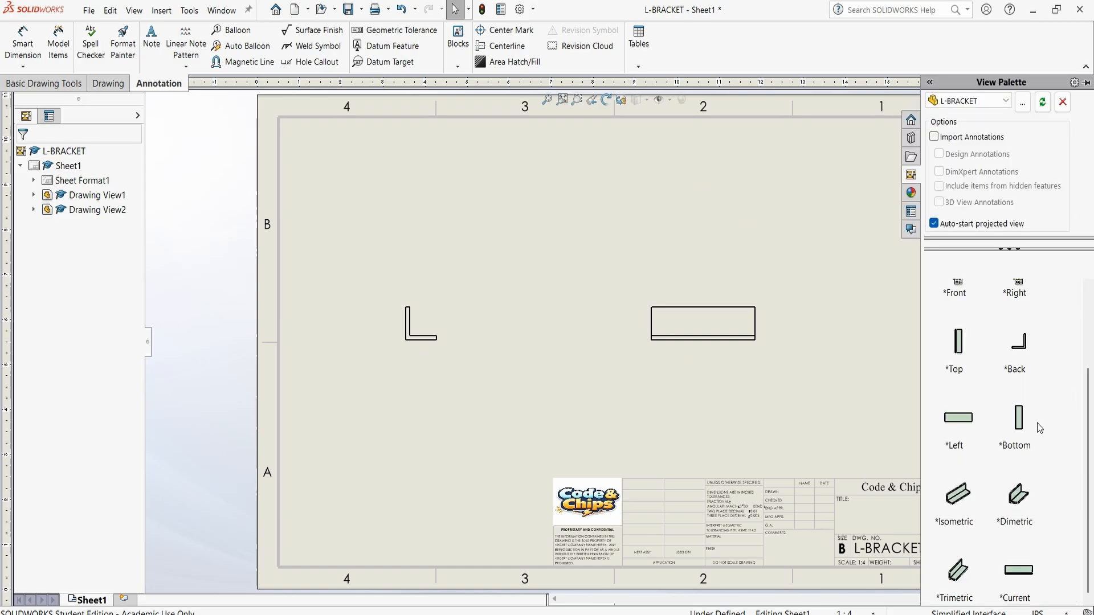
{"action": "left_click", "coordinate": [961, 501]}
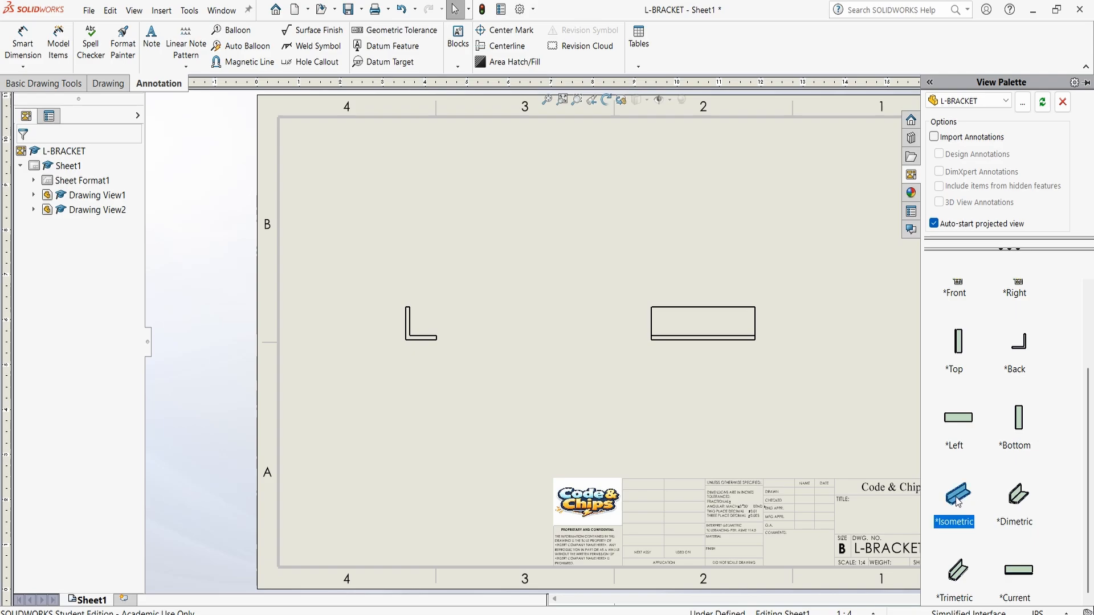
{"action": "left_click_drag", "start_coordinate": [958, 502], "coordinate": [701, 190]}
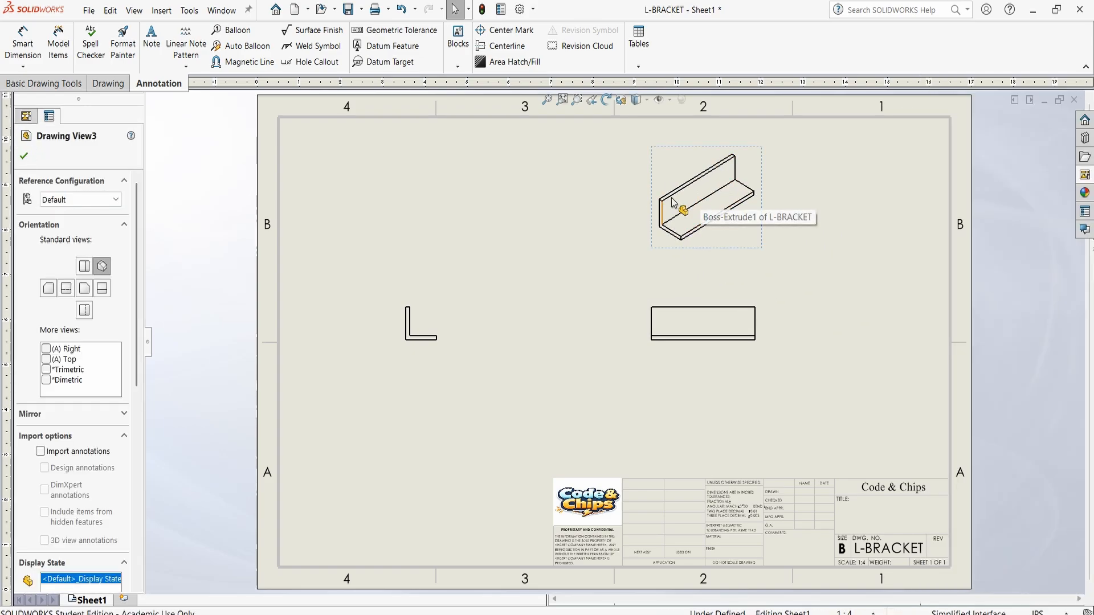
Set the isometric view's display style to Shaded and accept the view settings
{"action": "left_click_drag", "start_coordinate": [136, 381], "coordinate": [136, 493]}
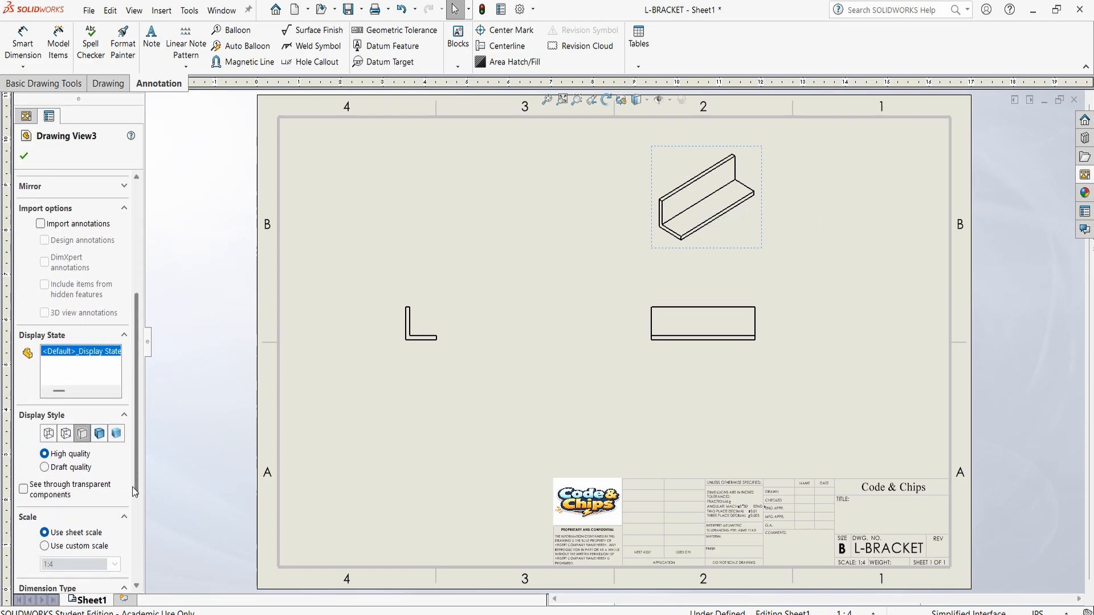
{"action": "left_click", "coordinate": [117, 434]}
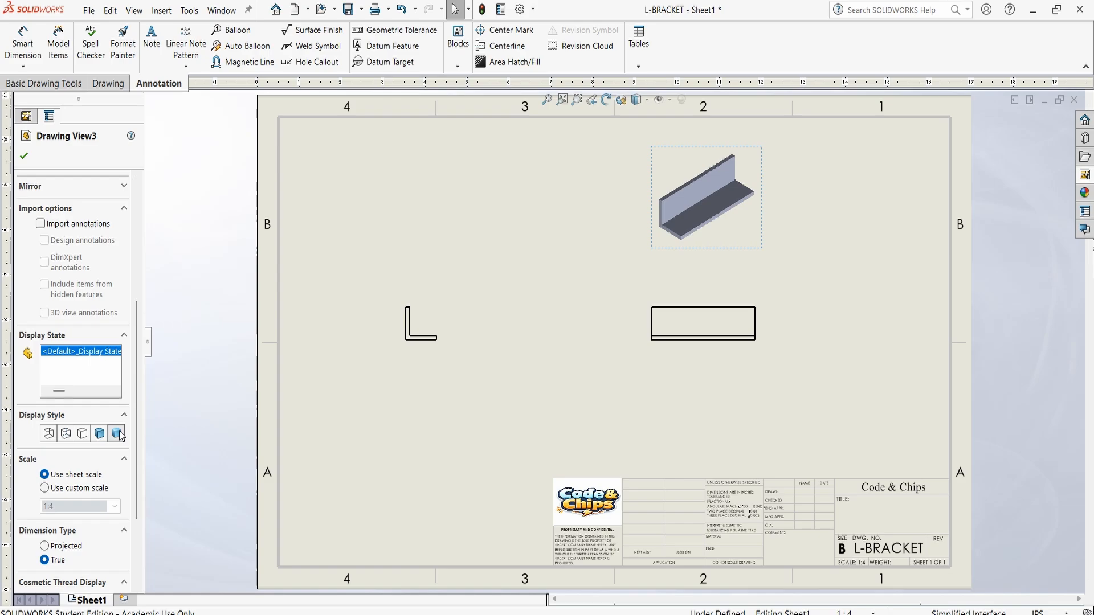
{"action": "left_click", "coordinate": [25, 156]}
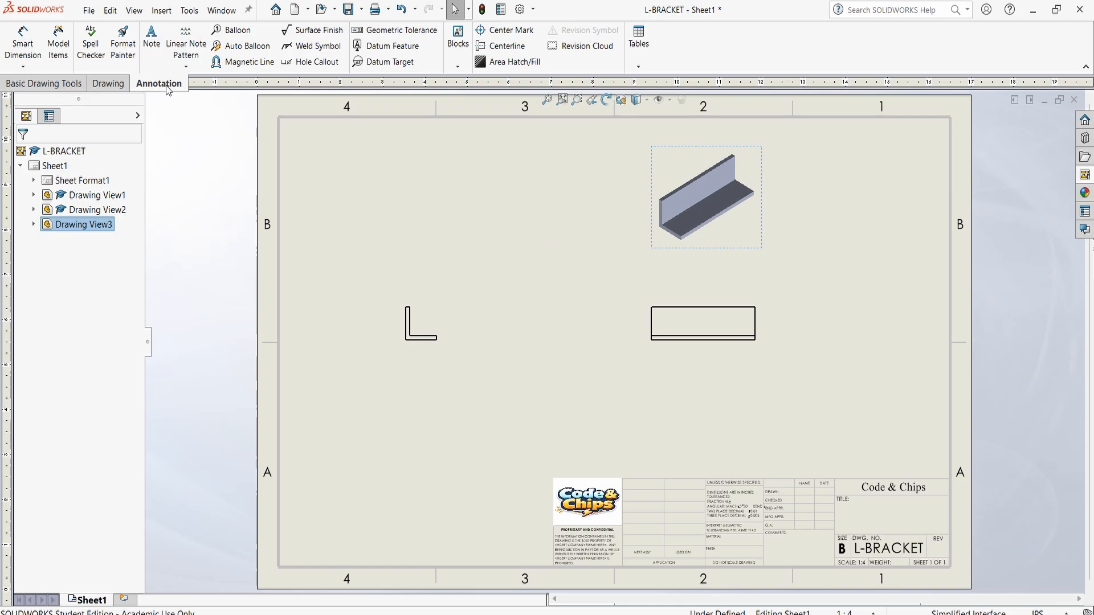
Dimension the overall width of the L-profile in the front view, placing the dimension below the profile
{"action": "left_click", "coordinate": [23, 44]}
{"action": "scroll", "coordinate": [427, 318], "scroll_direction": "down", "scroll_amount": 5}
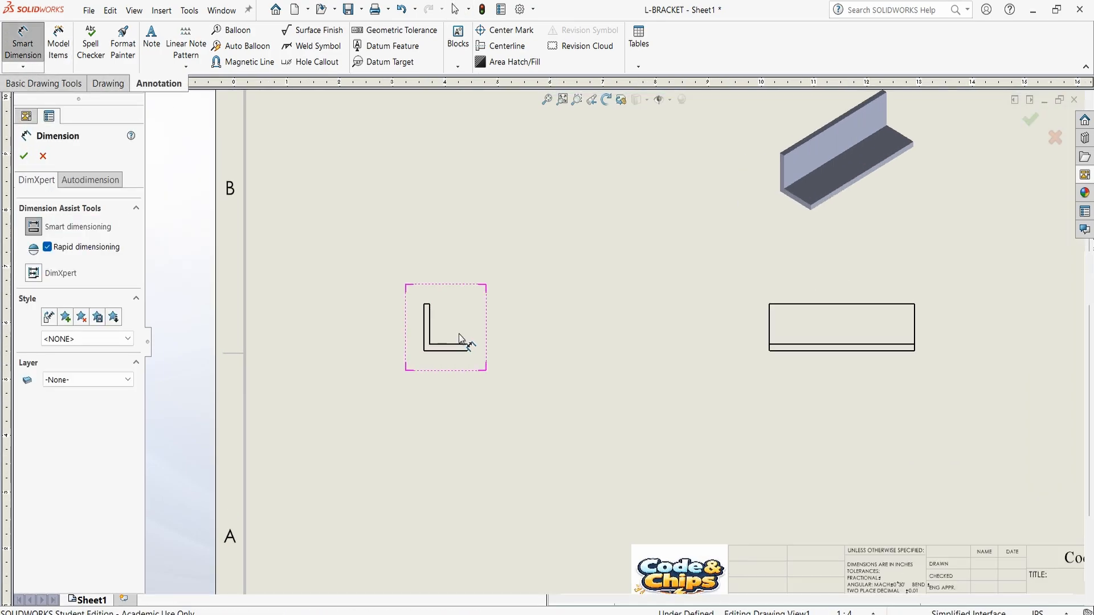
{"action": "scroll", "coordinate": [564, 328], "scroll_direction": "down", "scroll_amount": 2}
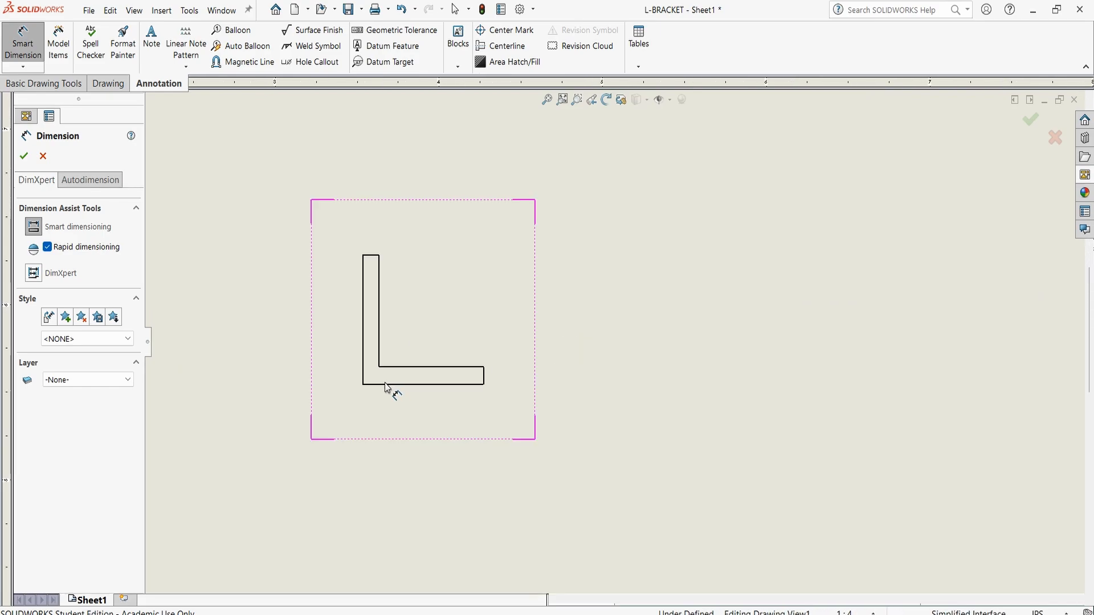
{"action": "left_click", "coordinate": [365, 373]}
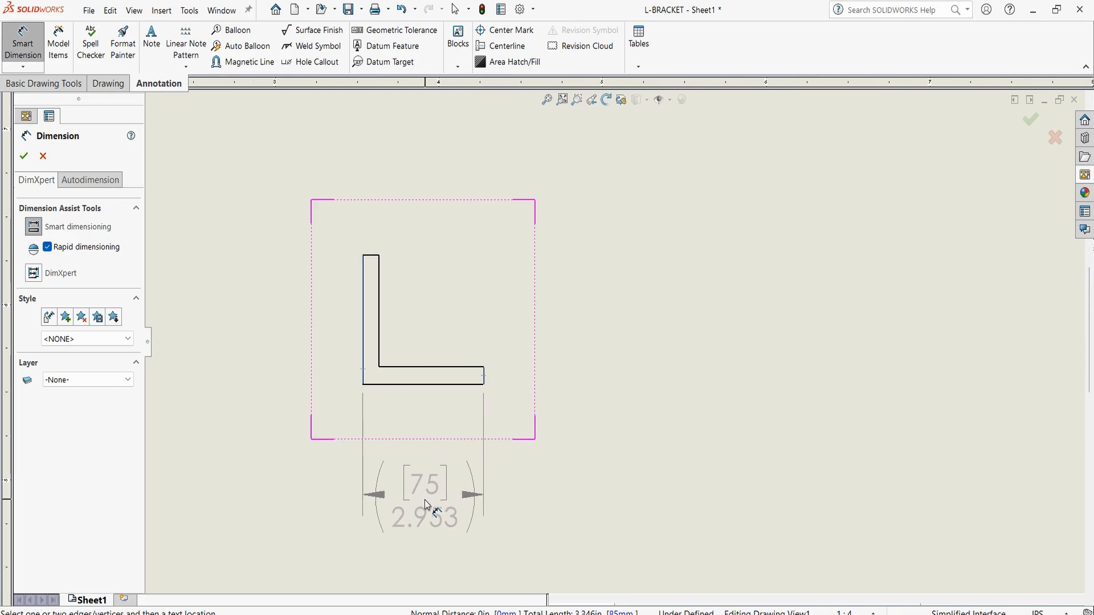
{"action": "left_click", "coordinate": [425, 508]}
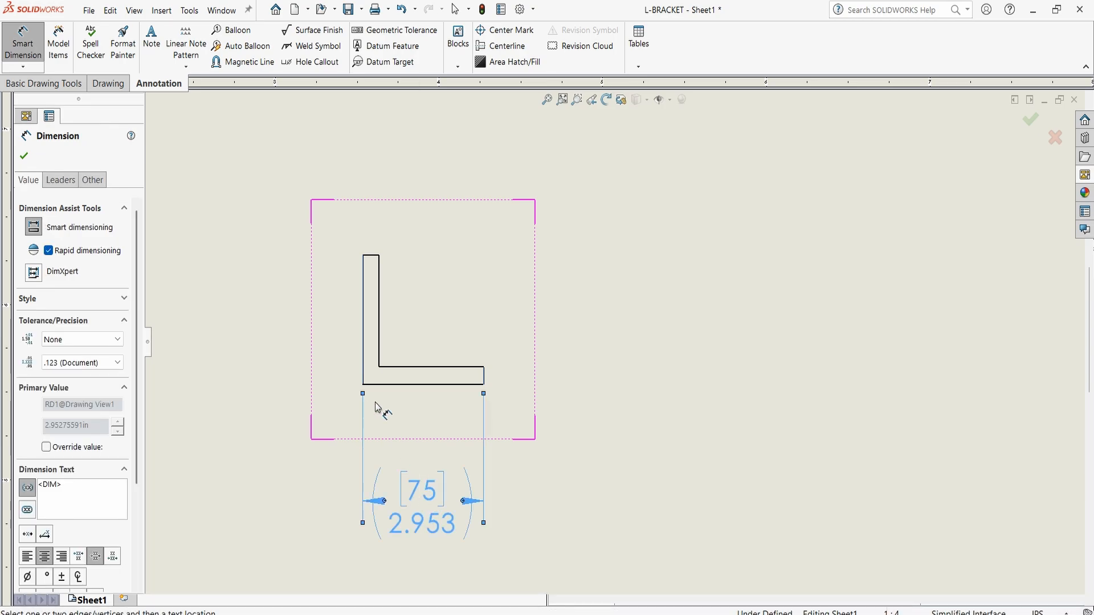
{"action": "left_click", "coordinate": [319, 367]}
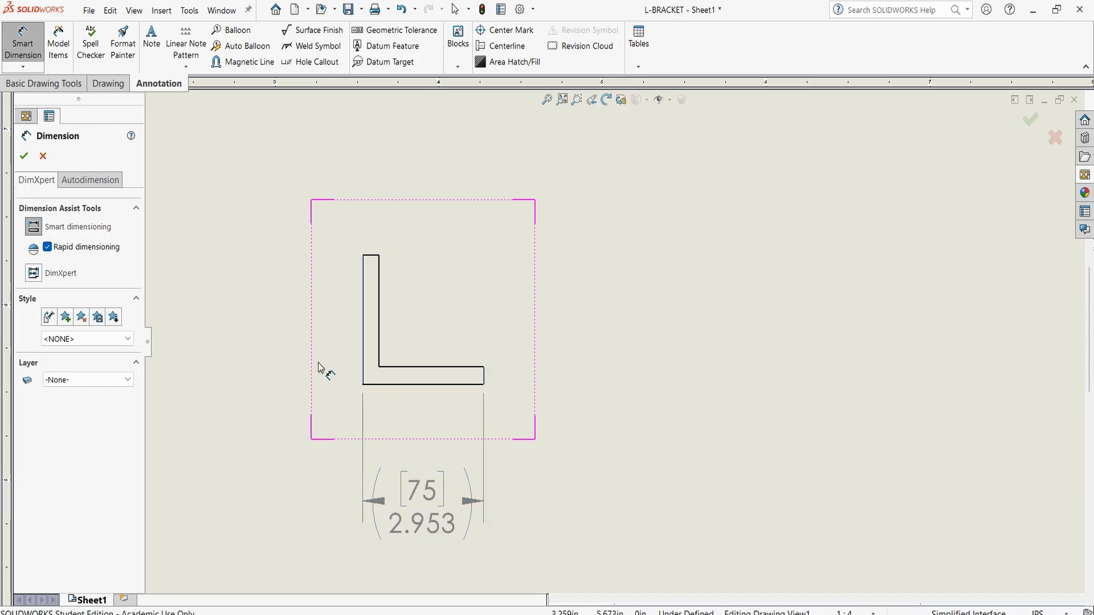
Dimension the overall height of the L-profile from its top edge to its bottom edge, placing the dimension beside the vertical leg
{"action": "left_click", "coordinate": [372, 255]}
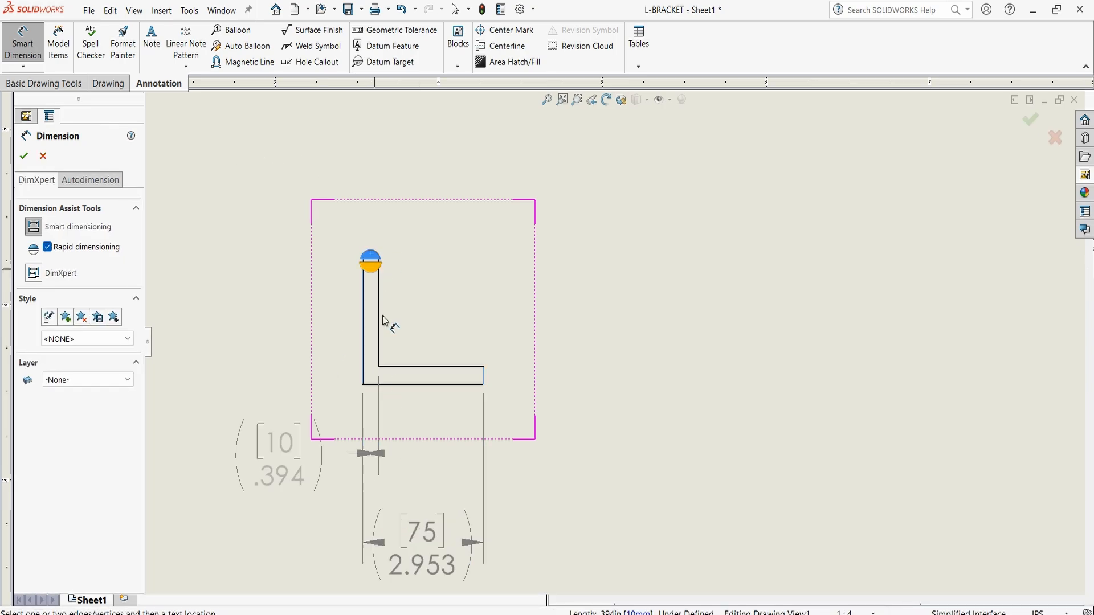
{"action": "left_click", "coordinate": [426, 384]}
{"action": "left_click", "coordinate": [227, 329]}
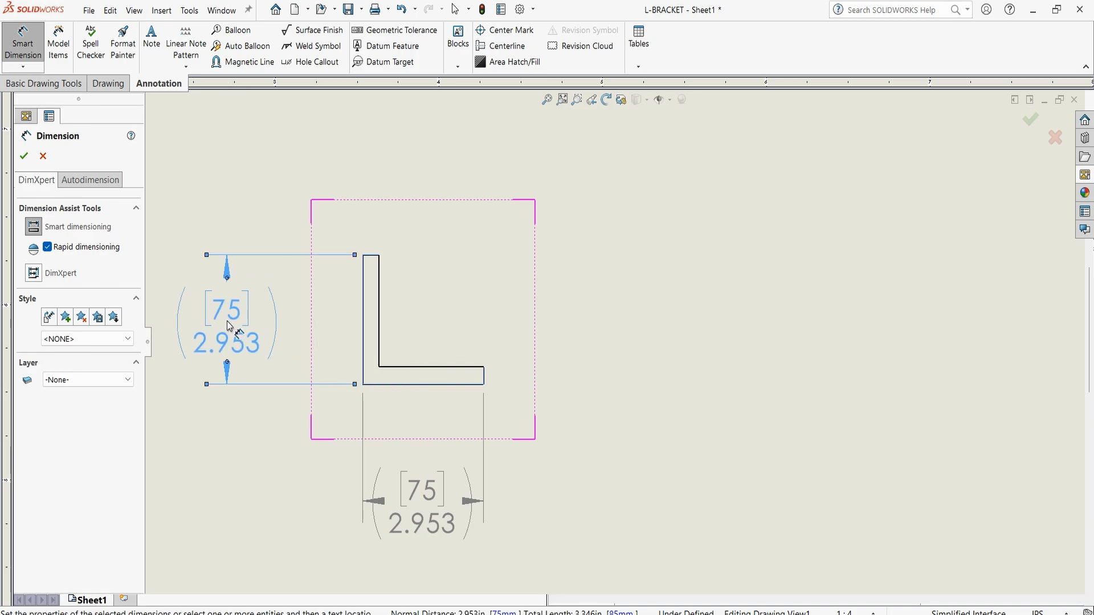
Dimension the thickness of the L-profile's horizontal leg, placing the text below and beyond the leg's free end
{"action": "left_click", "coordinate": [477, 372]}
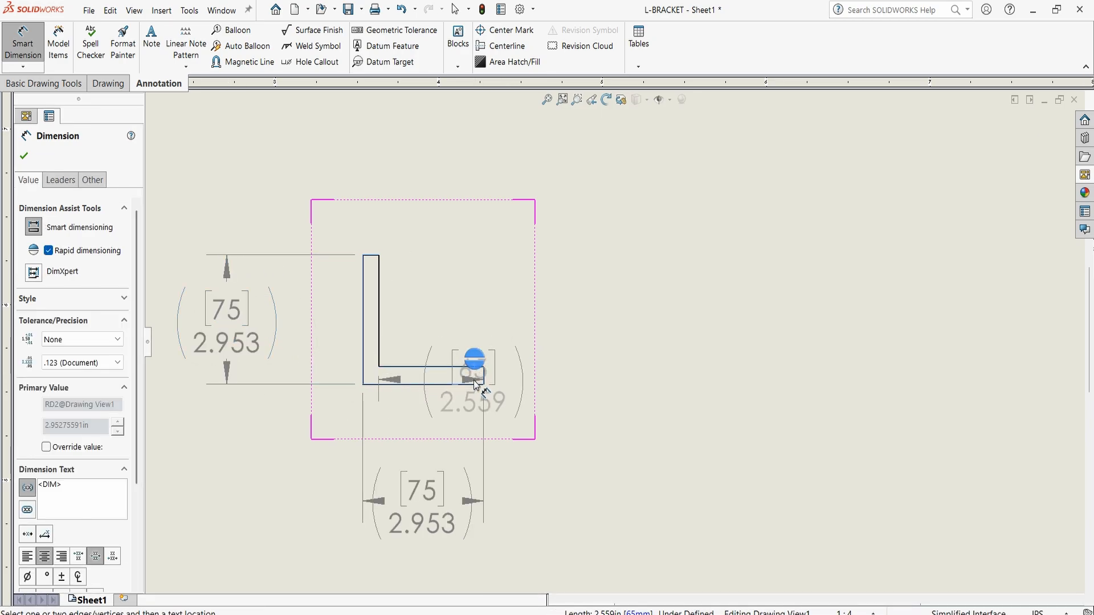
{"action": "left_click", "coordinate": [464, 385]}
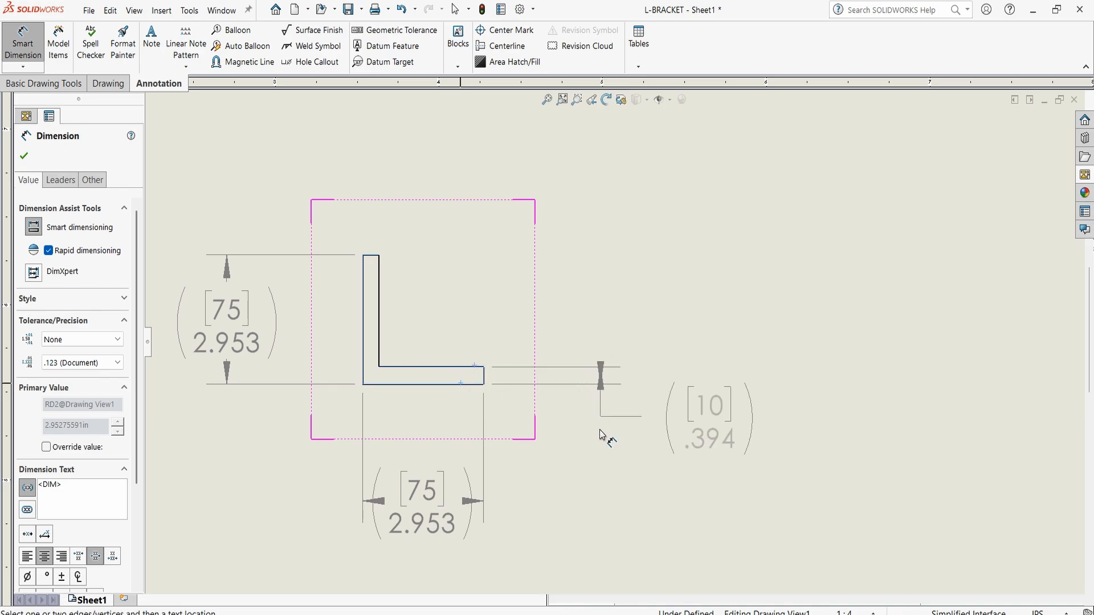
{"action": "left_click", "coordinate": [522, 502]}
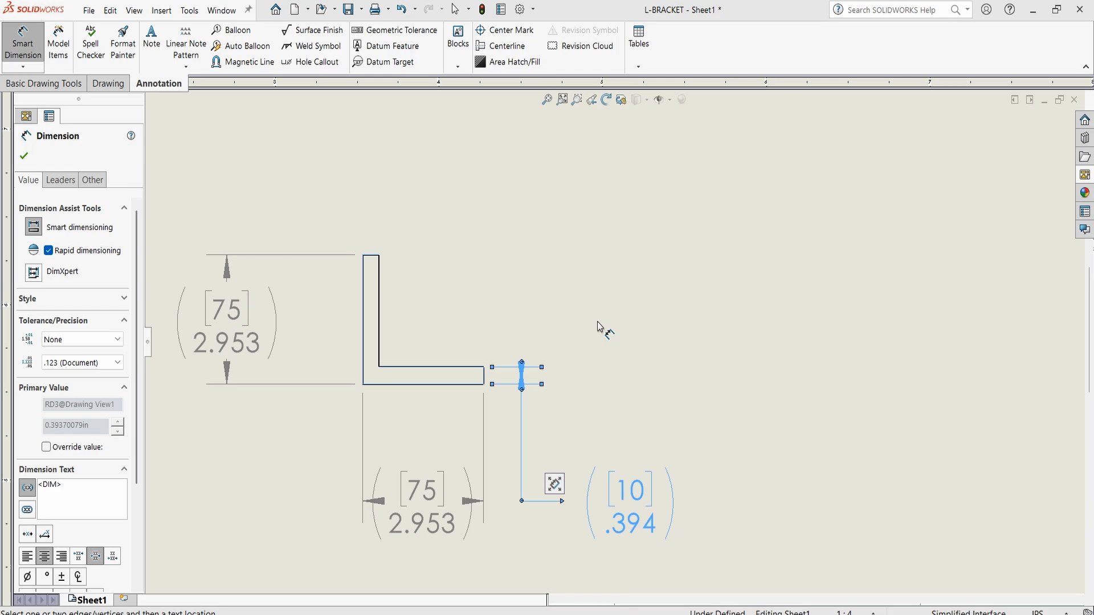
Dimension the bracket's overall length in the right view between its two end edges, placing the dimension below the view, and finish dimensioning
{"action": "scroll", "coordinate": [689, 376], "scroll_direction": "down", "scroll_amount": 2}
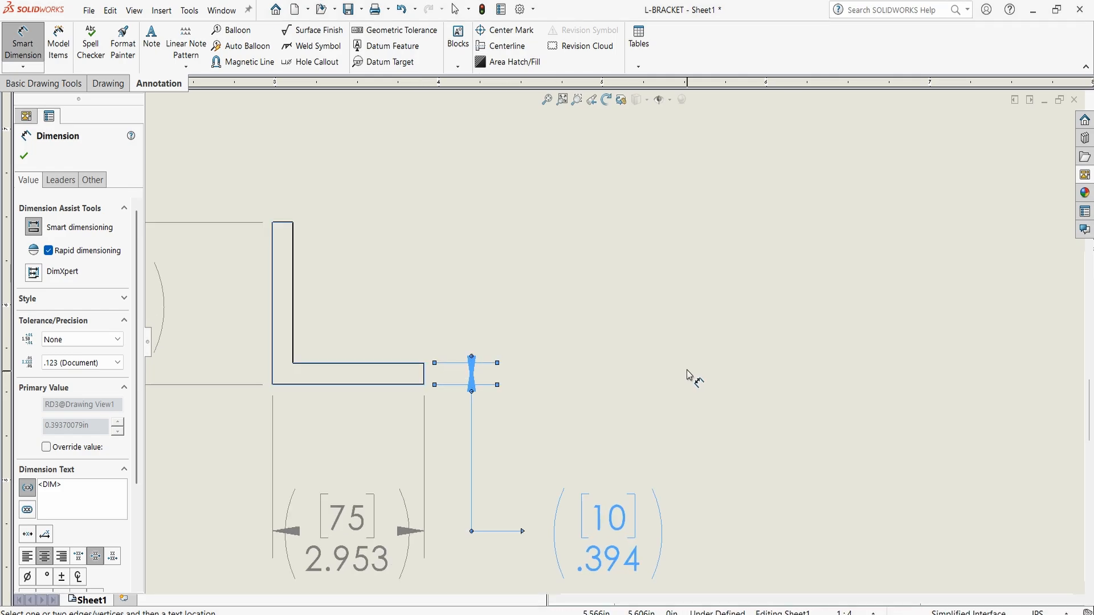
{"action": "scroll", "coordinate": [689, 376], "scroll_direction": "up", "scroll_amount": 6}
{"action": "scroll", "coordinate": [831, 335], "scroll_direction": "down", "scroll_amount": 3}
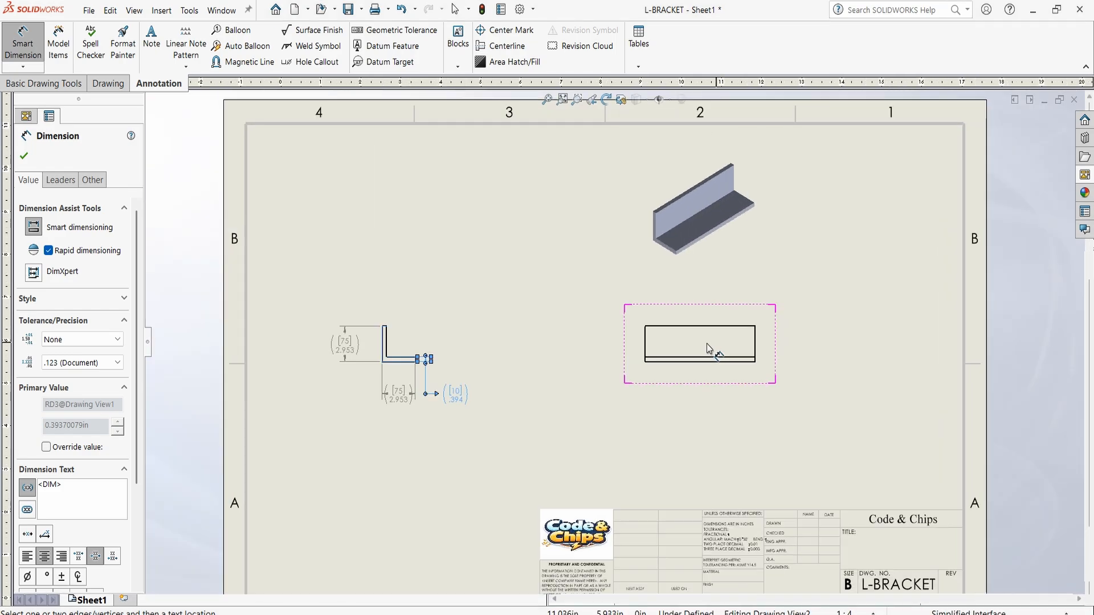
{"action": "scroll", "coordinate": [710, 349], "scroll_direction": "down", "scroll_amount": 3}
{"action": "scroll", "coordinate": [710, 344], "scroll_direction": "up", "scroll_amount": 4}
{"action": "scroll", "coordinate": [593, 340], "scroll_direction": "down", "scroll_amount": 2}
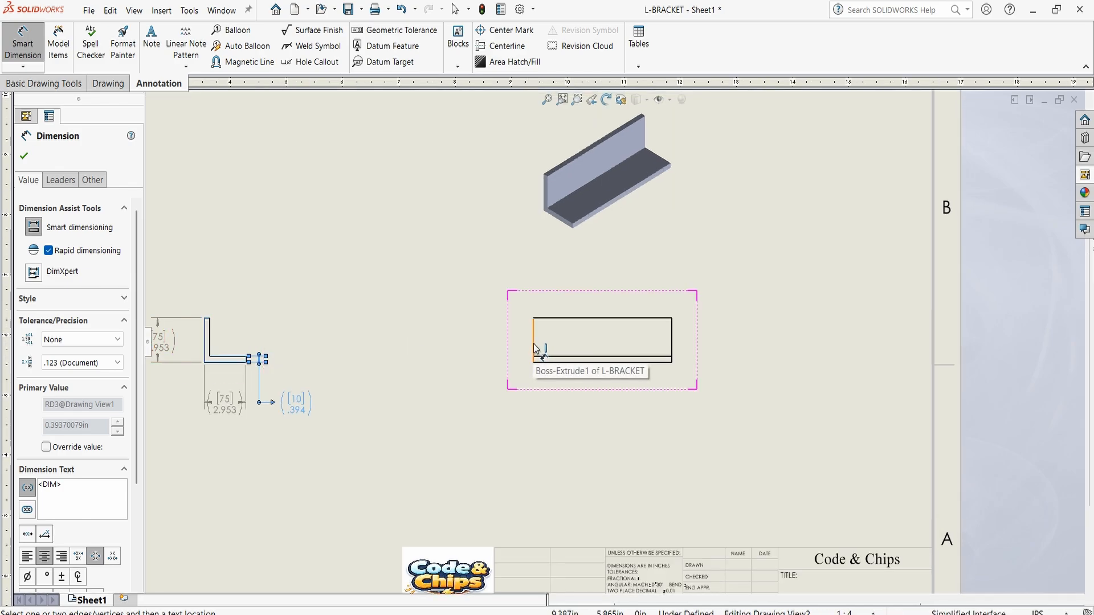
{"action": "scroll", "coordinate": [657, 344], "scroll_direction": "down", "scroll_amount": 4}
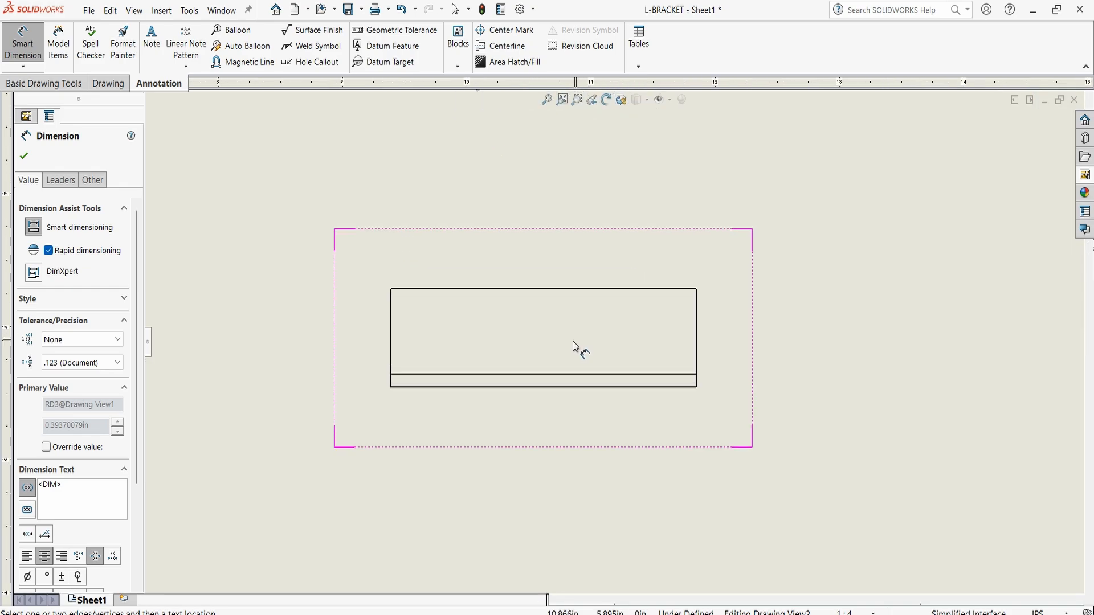
{"action": "left_click", "coordinate": [394, 349]}
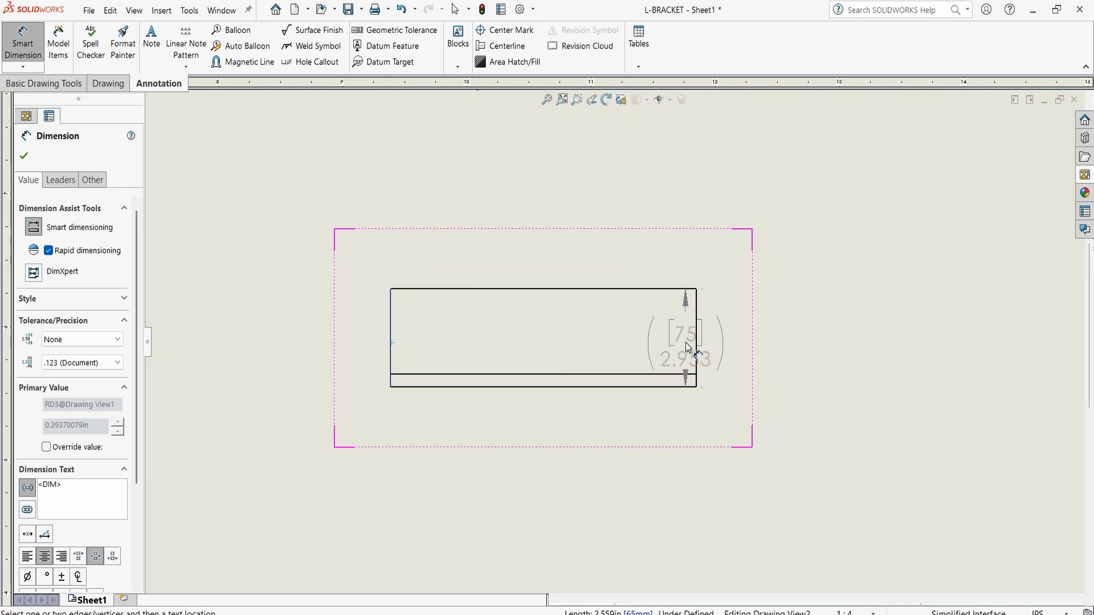
{"action": "left_click", "coordinate": [686, 343]}
{"action": "left_click", "coordinate": [535, 453]}
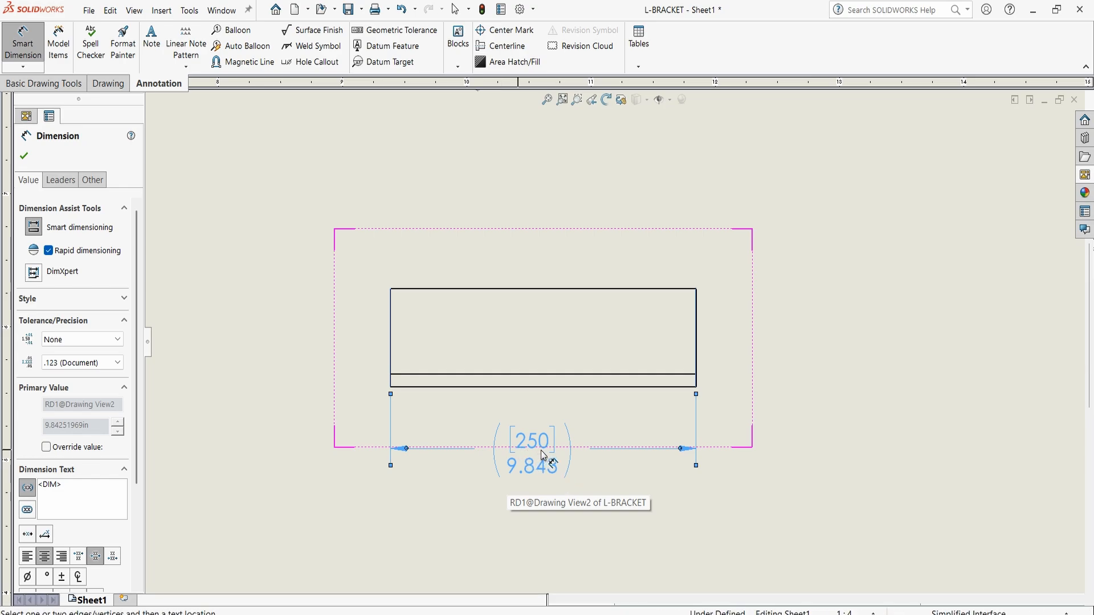
{"action": "left_click", "coordinate": [26, 161]}
Open the sheet format for editing and examine which property the title block's TITLE field is linked to
{"action": "scroll", "coordinate": [274, 310], "scroll_direction": "up", "scroll_amount": 6}
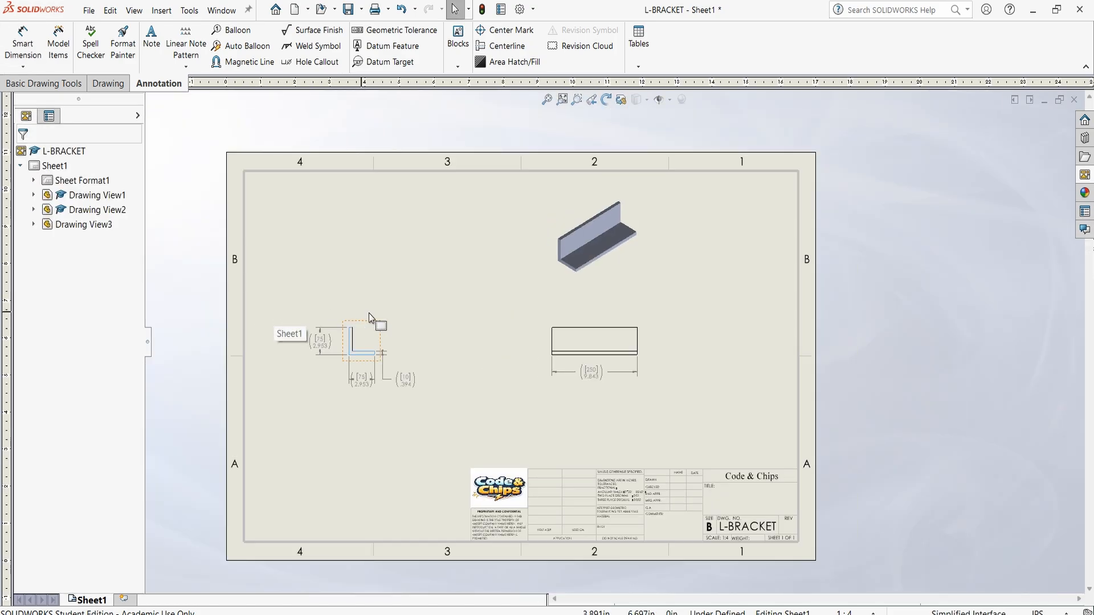
{"action": "scroll", "coordinate": [472, 304], "scroll_direction": "down", "scroll_amount": 1}
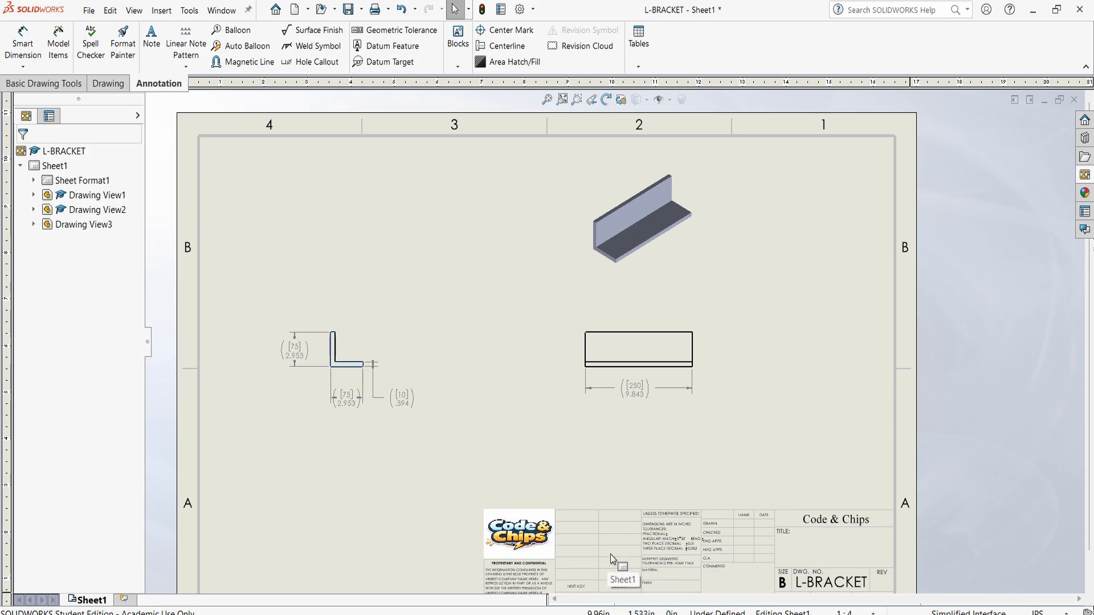
{"action": "right_click", "coordinate": [75, 189]}
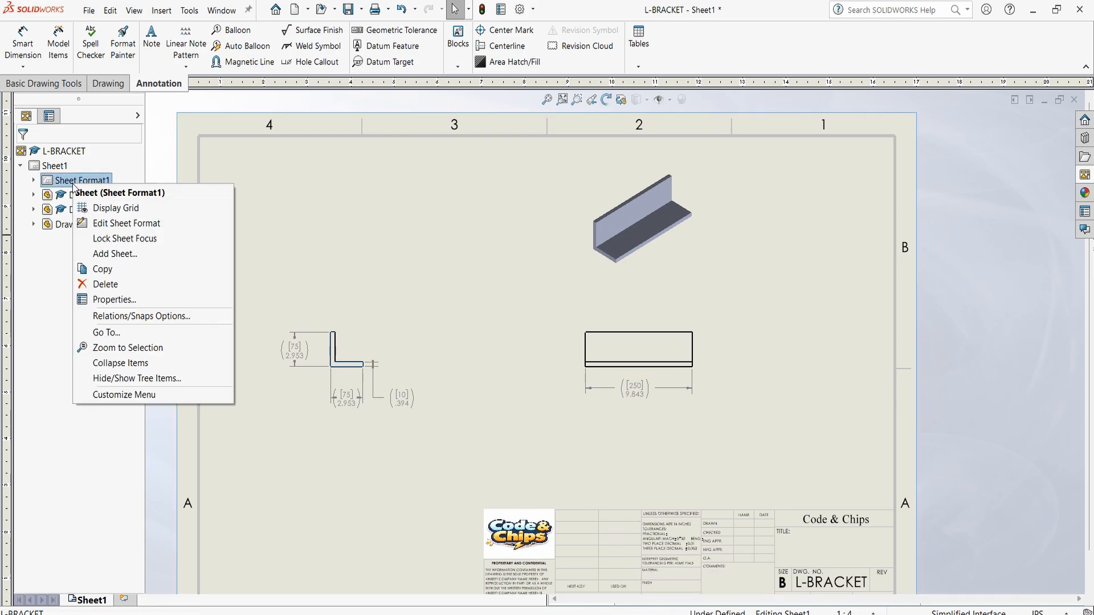
{"action": "left_click", "coordinate": [131, 222]}
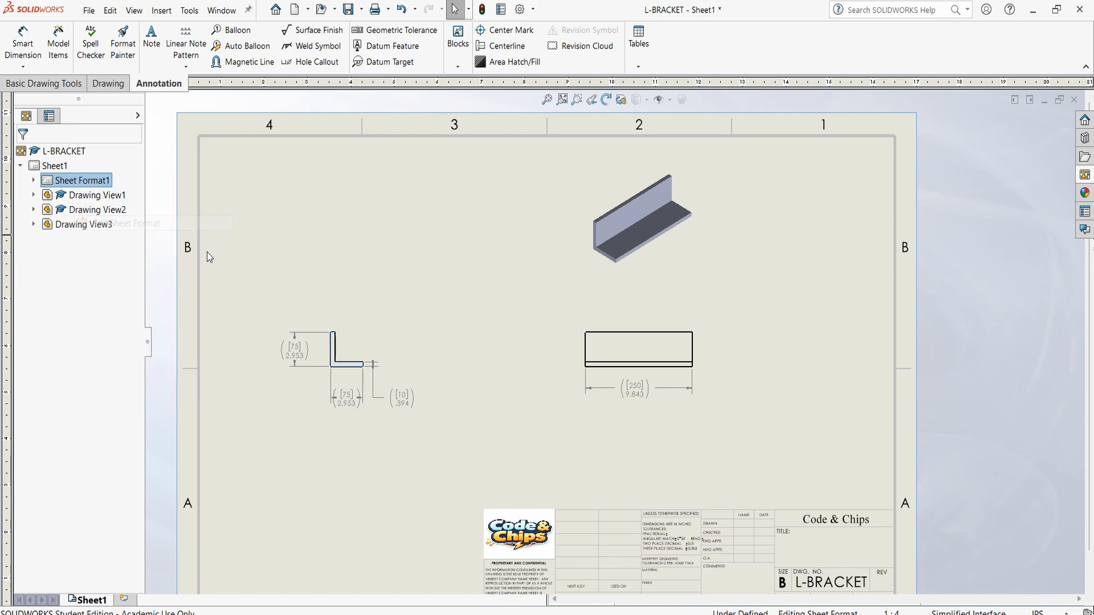
{"action": "scroll", "coordinate": [846, 545], "scroll_direction": "down", "scroll_amount": 5}
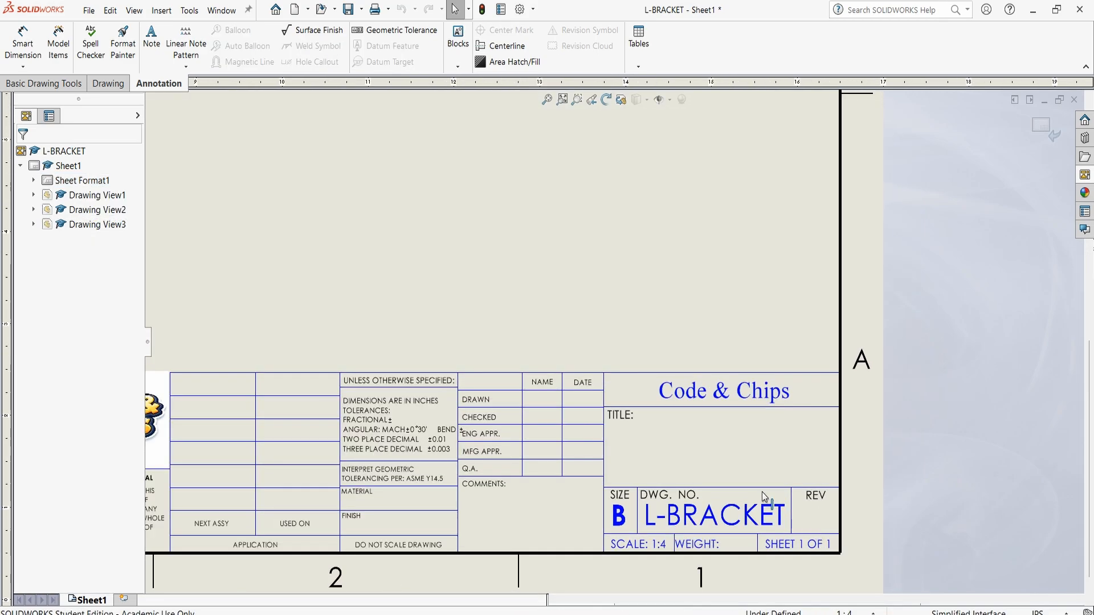
{"action": "scroll", "coordinate": [729, 448], "scroll_direction": "down", "scroll_amount": 3}
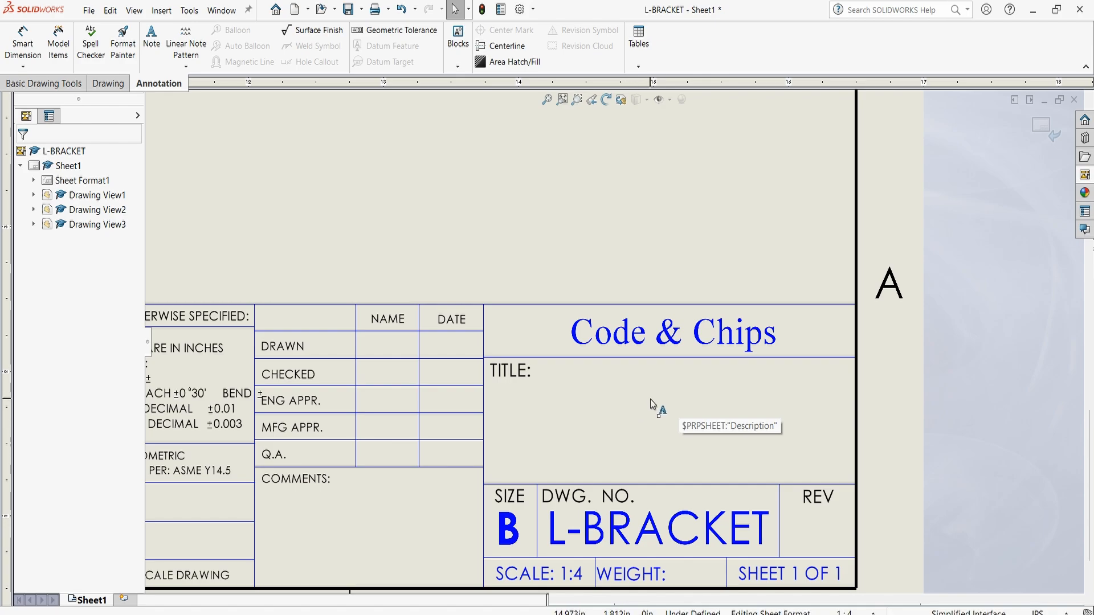
{"action": "scroll", "coordinate": [651, 399], "scroll_direction": "up", "scroll_amount": 2}
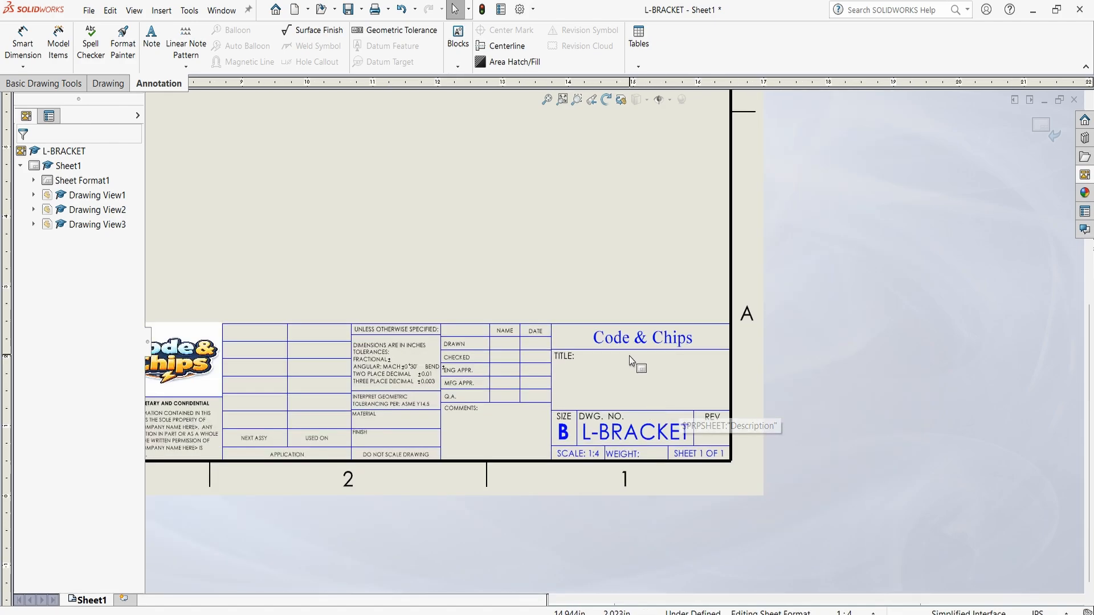
{"action": "scroll", "coordinate": [625, 387], "scroll_direction": "up", "scroll_amount": 1}
{"action": "scroll", "coordinate": [621, 354], "scroll_direction": "up", "scroll_amount": 1}
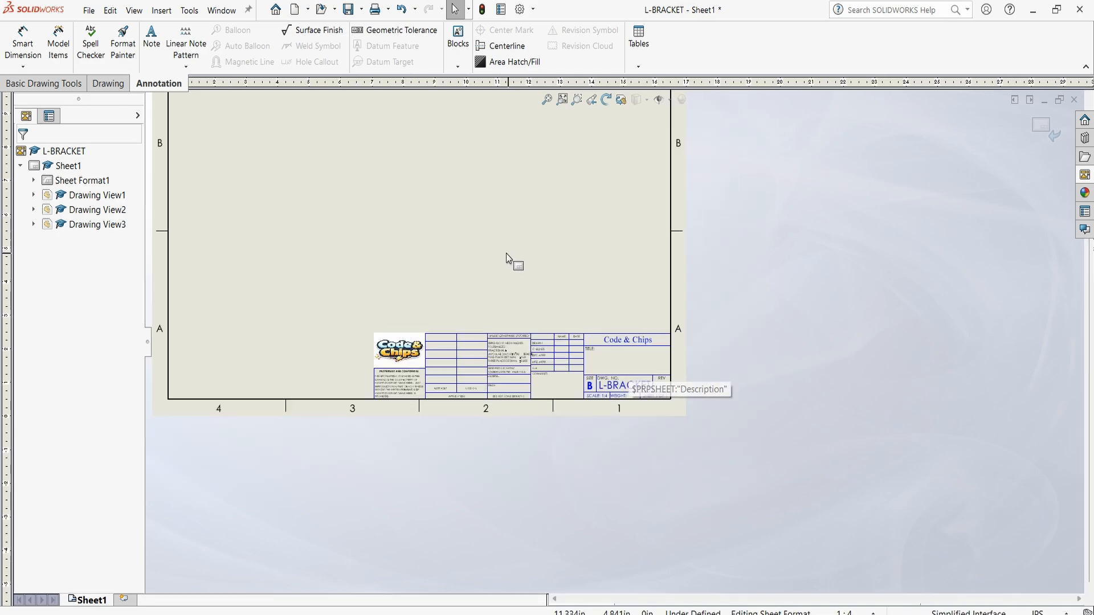
Return to editing the sheet and open the L-BRACKET part from the shaded isometric view
{"action": "right_click", "coordinate": [66, 171]}
{"action": "left_click", "coordinate": [108, 208]}
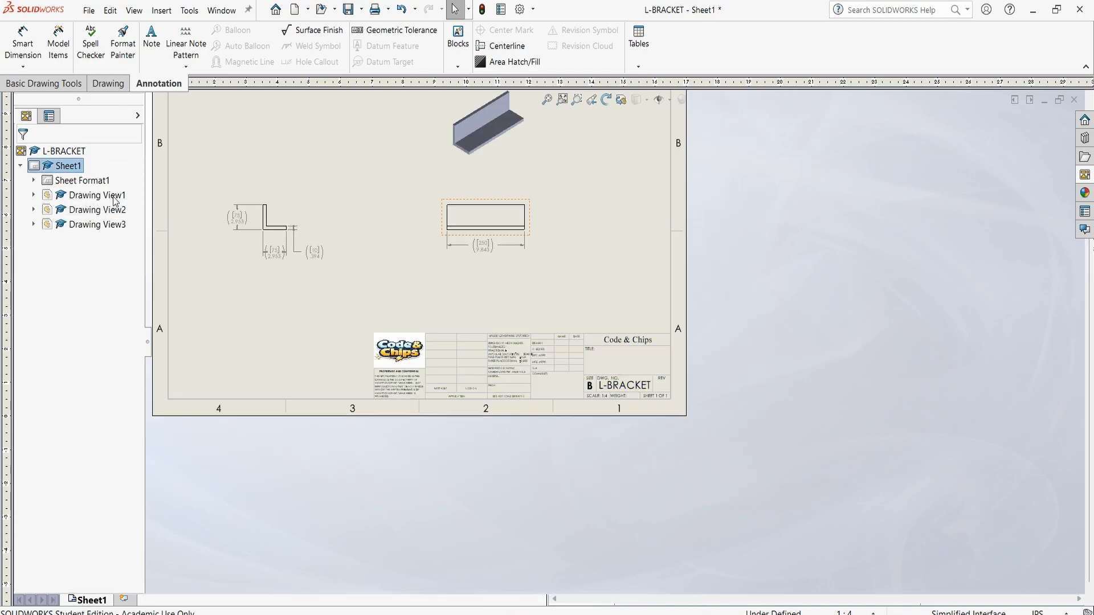
{"action": "scroll", "coordinate": [536, 149], "scroll_direction": "down", "scroll_amount": 5}
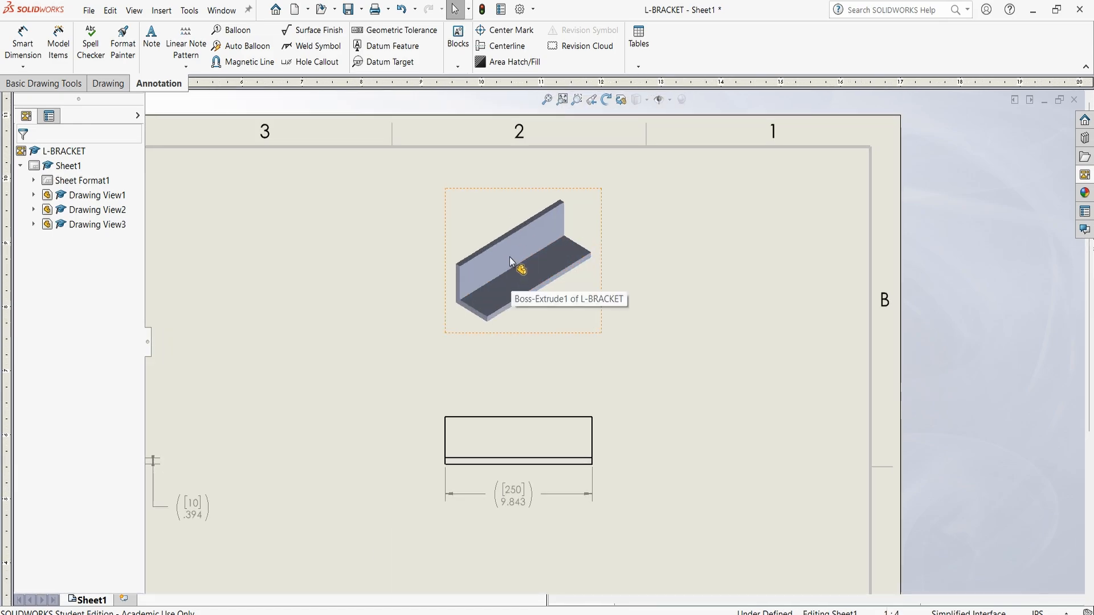
{"action": "left_click", "coordinate": [510, 258]}
{"action": "right_click", "coordinate": [511, 256]}
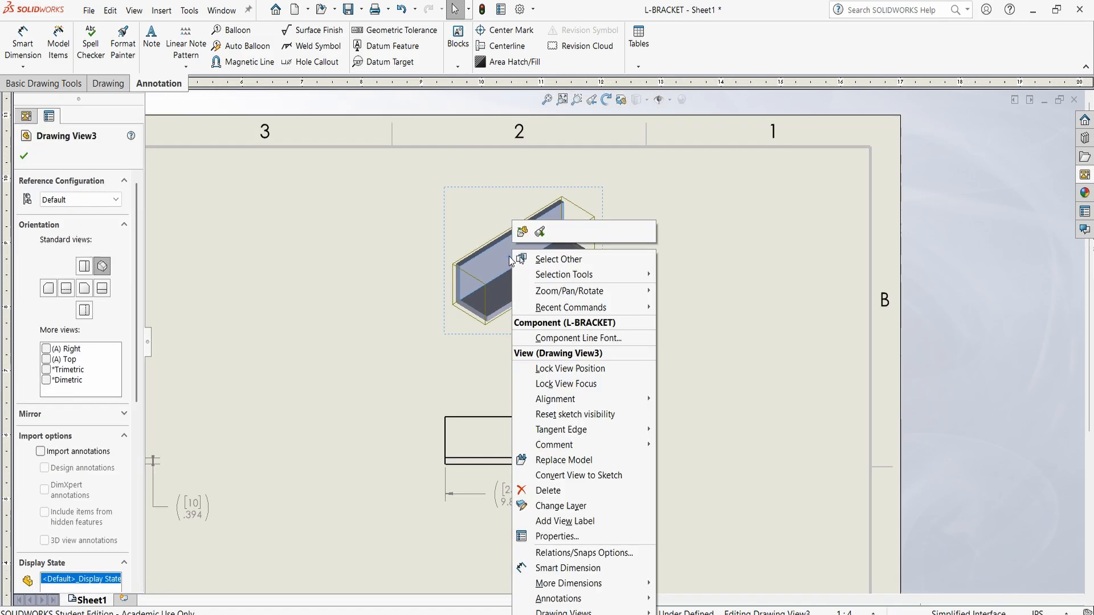
{"action": "left_click", "coordinate": [523, 230]}
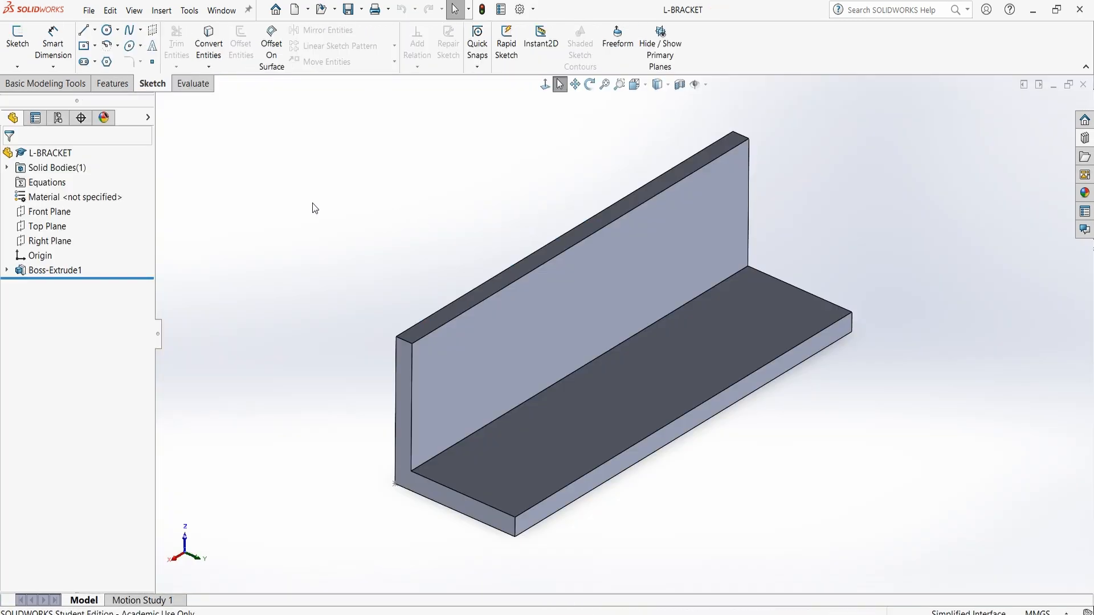
Open the Default configuration's properties in the part and bring up its list of custom properties
{"action": "left_click", "coordinate": [58, 118]}
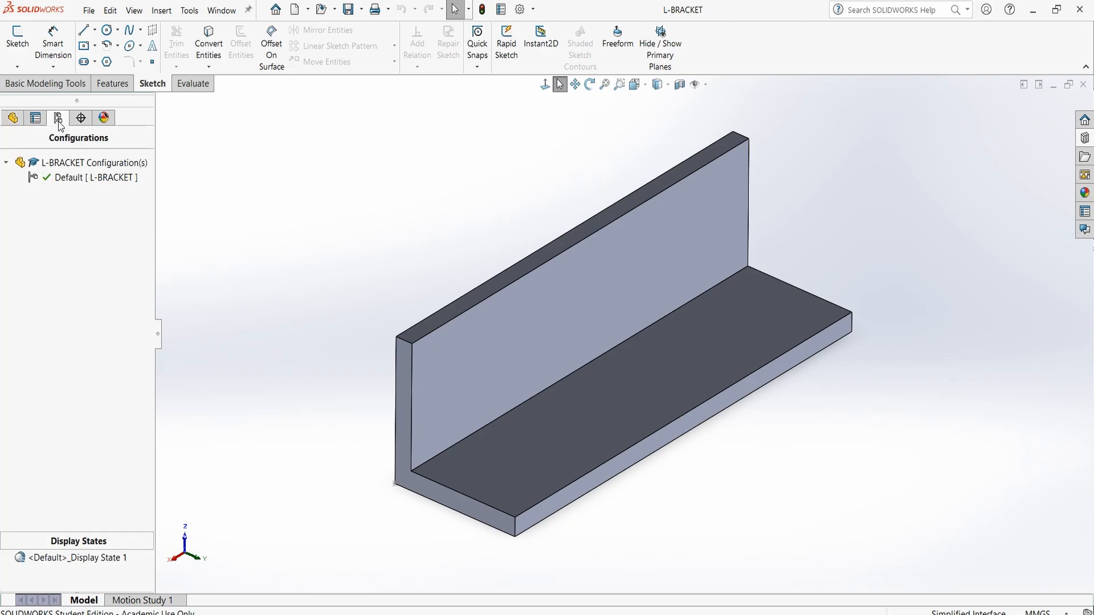
{"action": "left_click", "coordinate": [64, 178]}
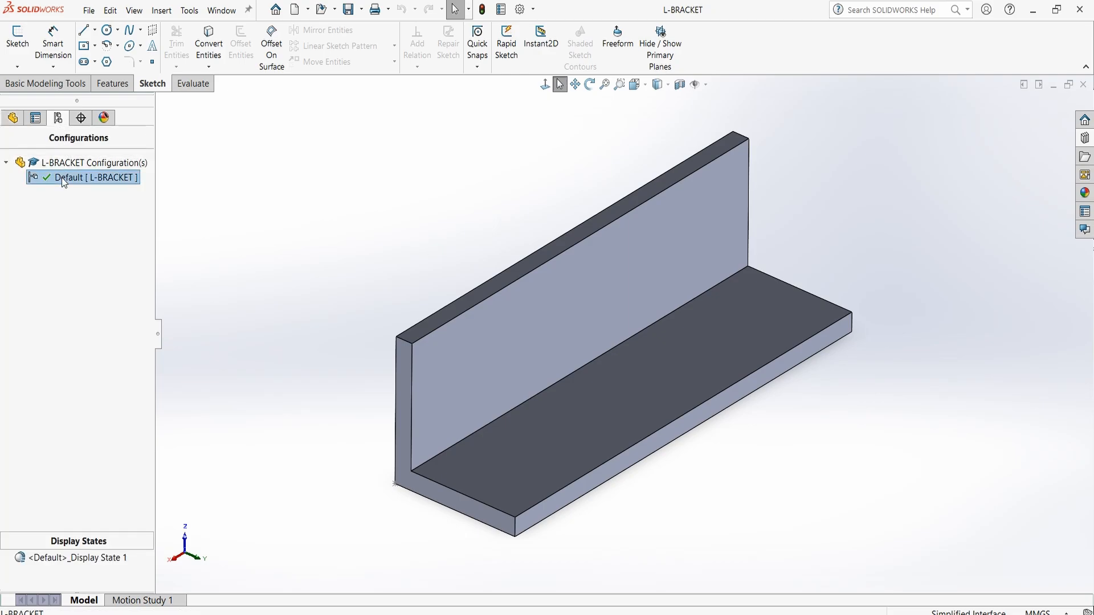
{"action": "right_click", "coordinate": [95, 183]}
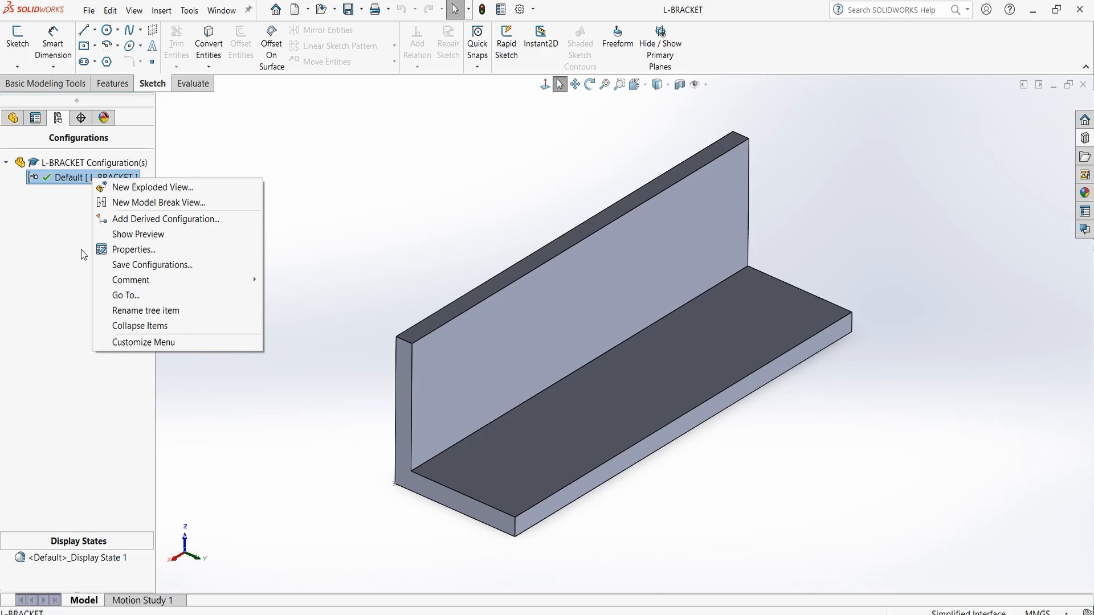
{"action": "left_click", "coordinate": [150, 252]}
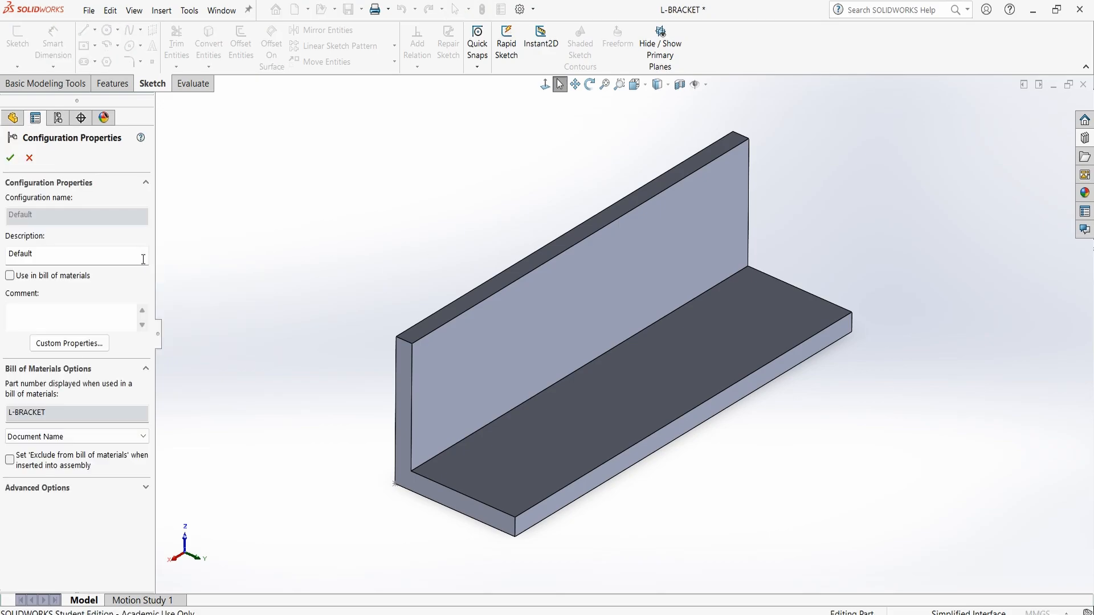
{"action": "left_click", "coordinate": [62, 347]}
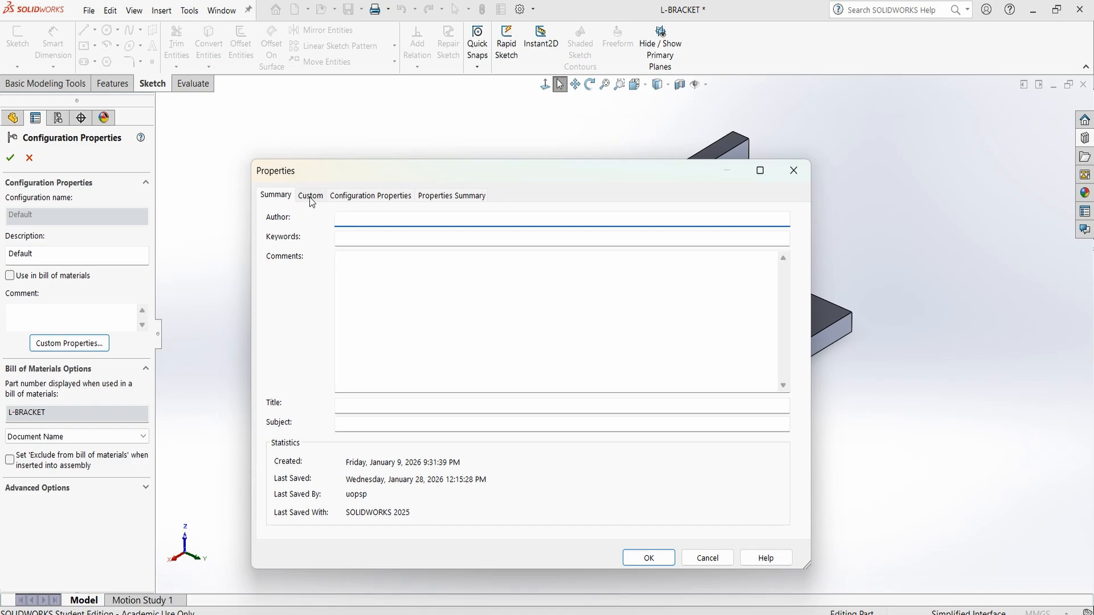
{"action": "left_click", "coordinate": [312, 198]}
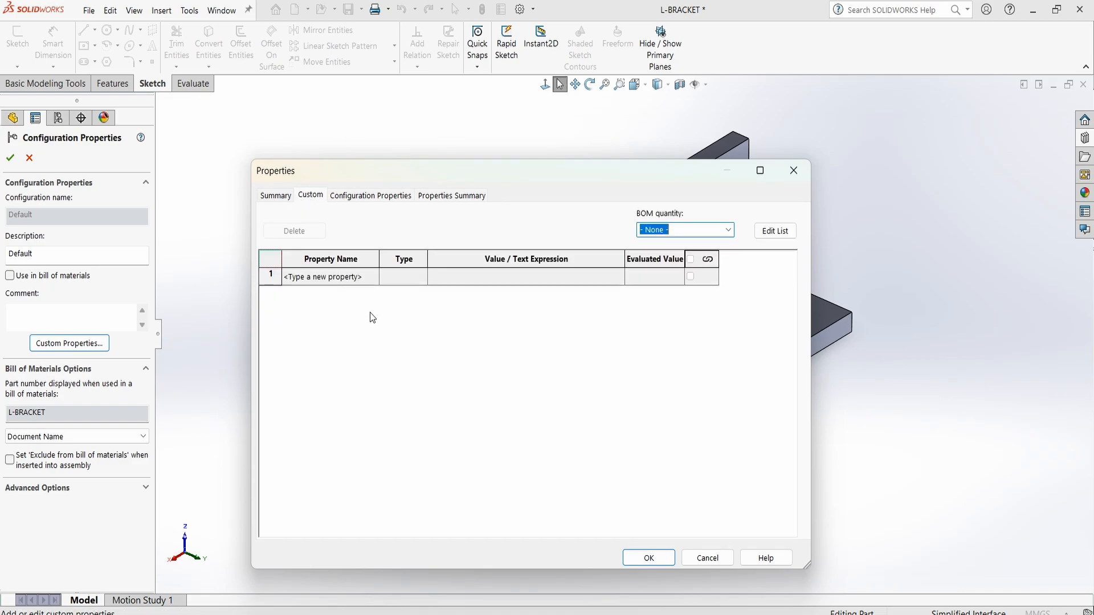
Add a Description custom property with the text value L-BRACKET and accept the configuration properties
{"action": "left_click", "coordinate": [356, 279]}
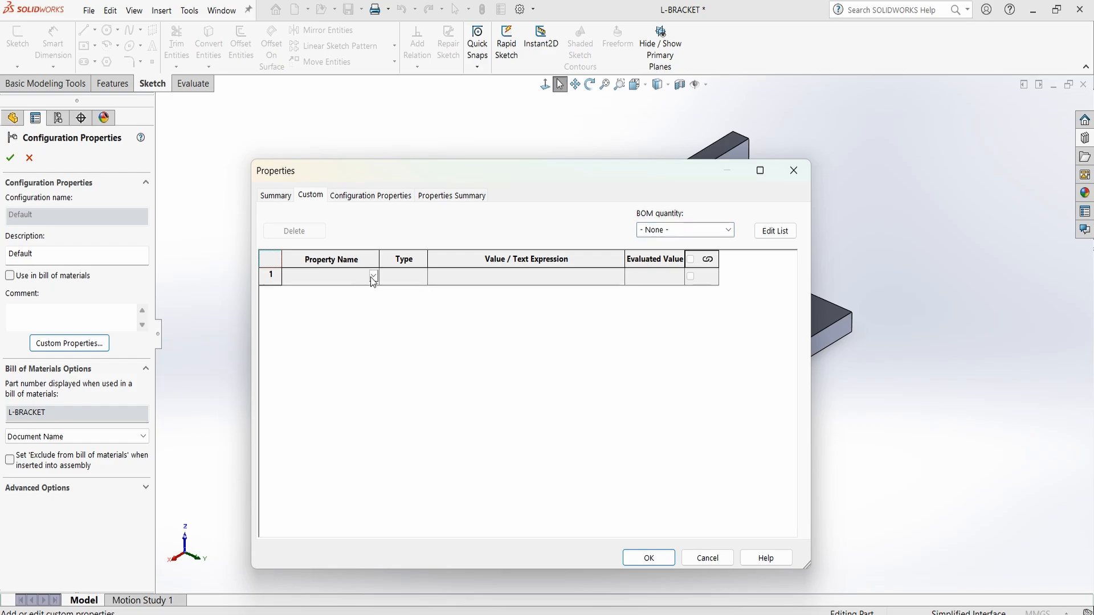
{"action": "left_click", "coordinate": [373, 278]}
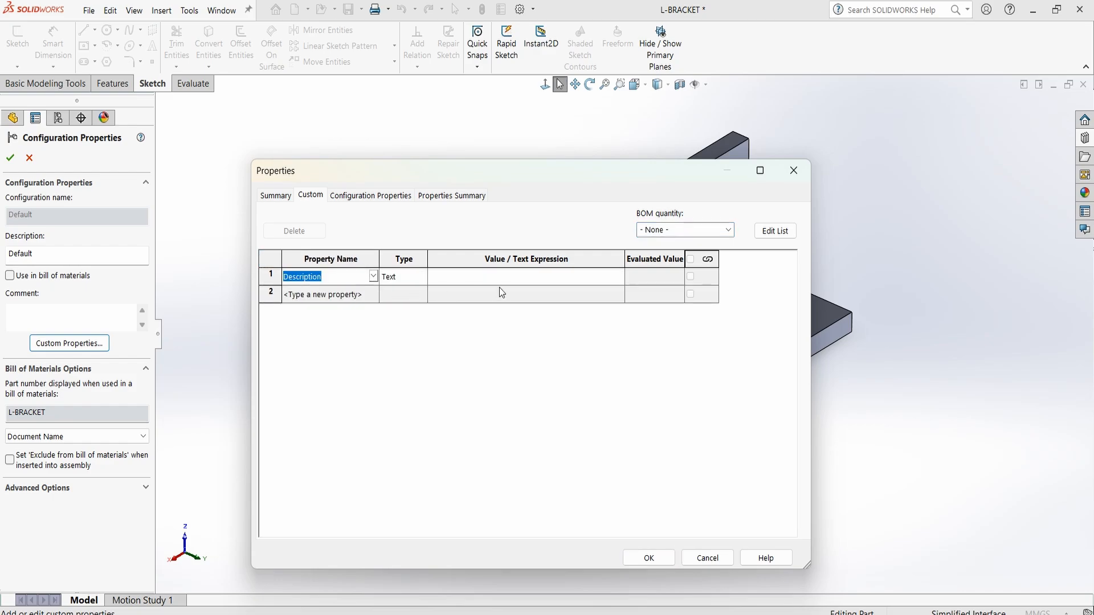
{"action": "left_click", "coordinate": [507, 283]}
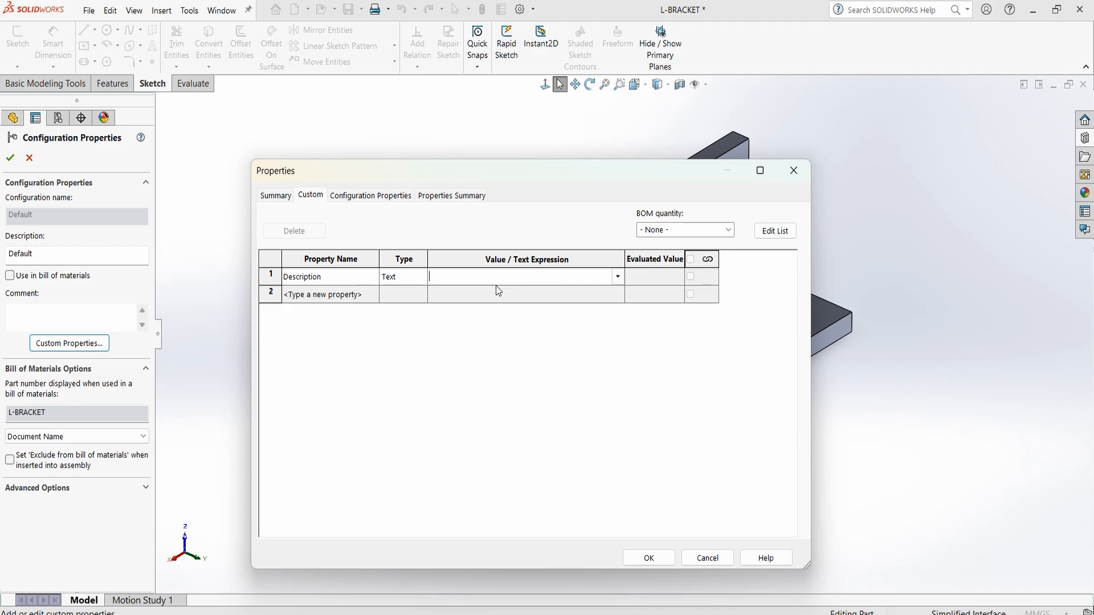
{"action": "type", "text": "L-BRACKET"}
{"action": "key", "text": "Return"}
{"action": "left_click", "coordinate": [649, 558]}
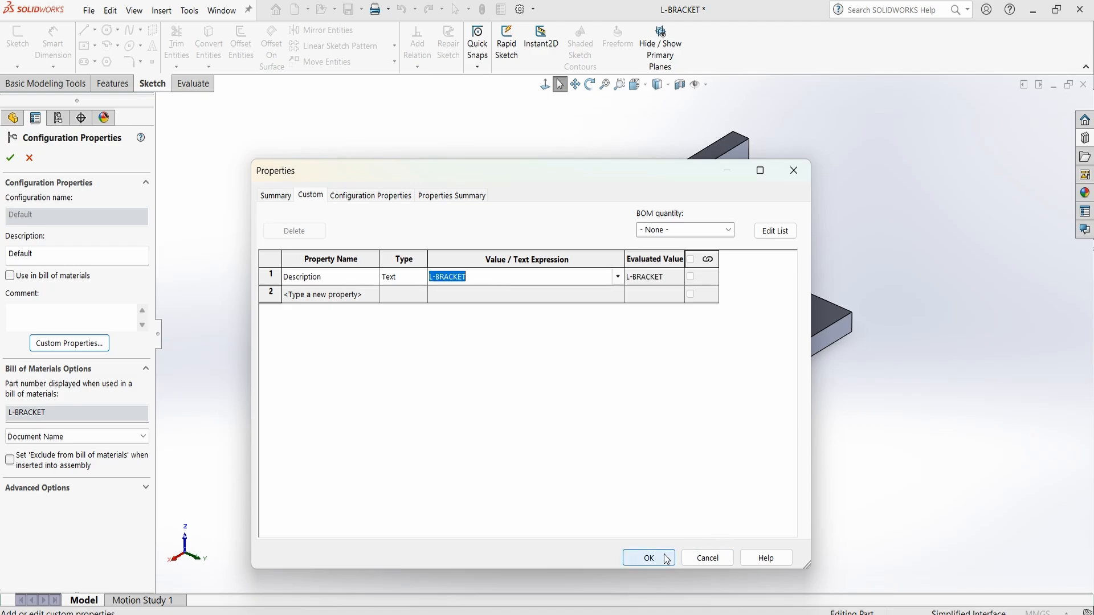
{"action": "left_click", "coordinate": [10, 159]}
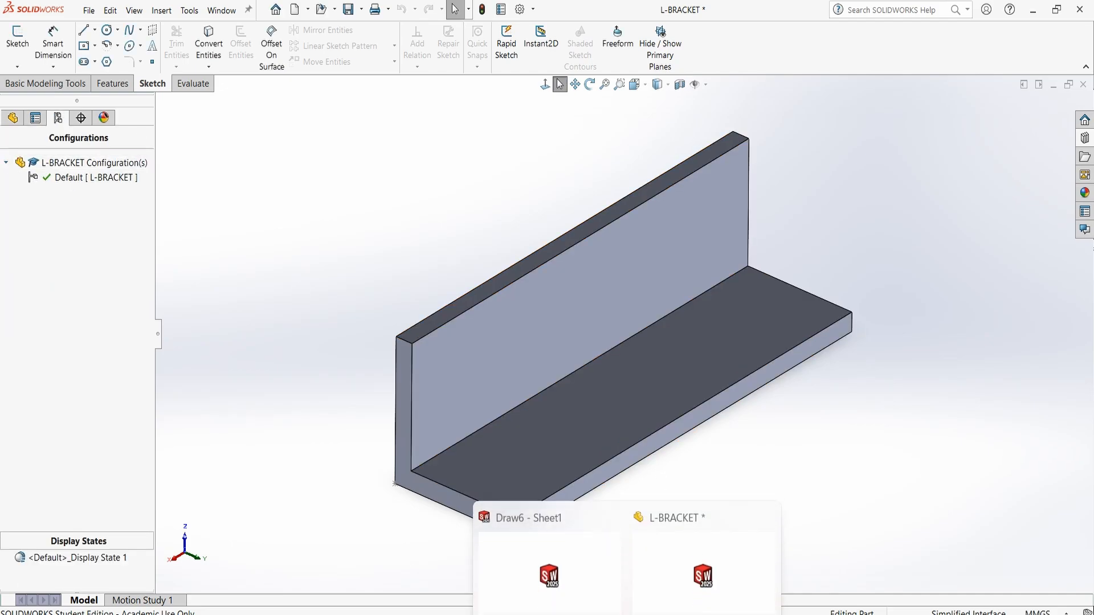
Switch back to the drawing and open its sheet format for editing, checking the TITLE field in the title block
{"action": "left_click", "coordinate": [542, 567]}
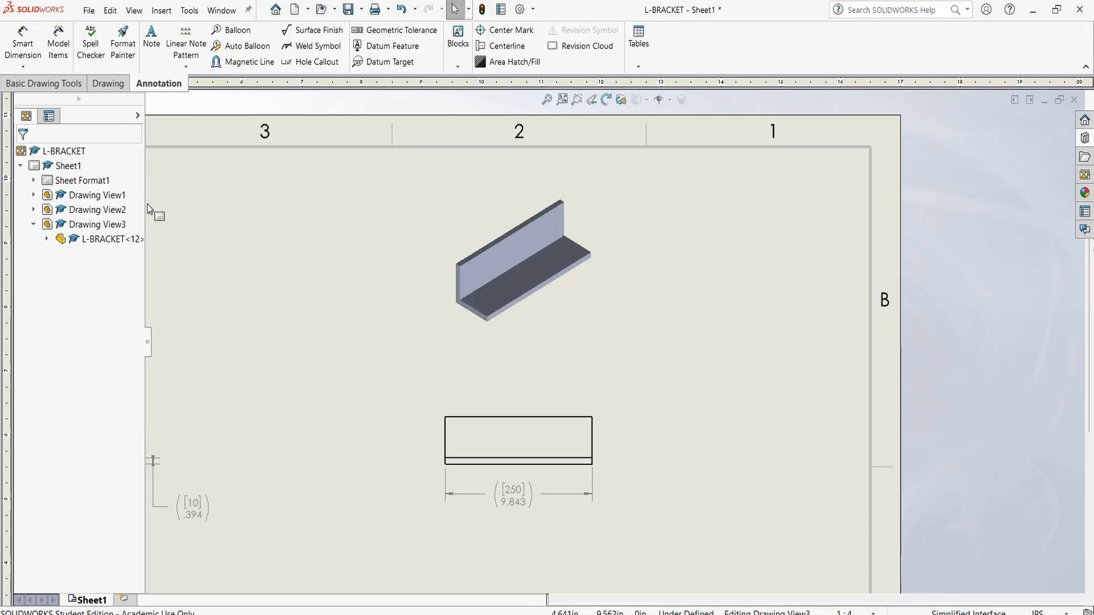
{"action": "left_click", "coordinate": [79, 181]}
{"action": "right_click", "coordinate": [86, 181]}
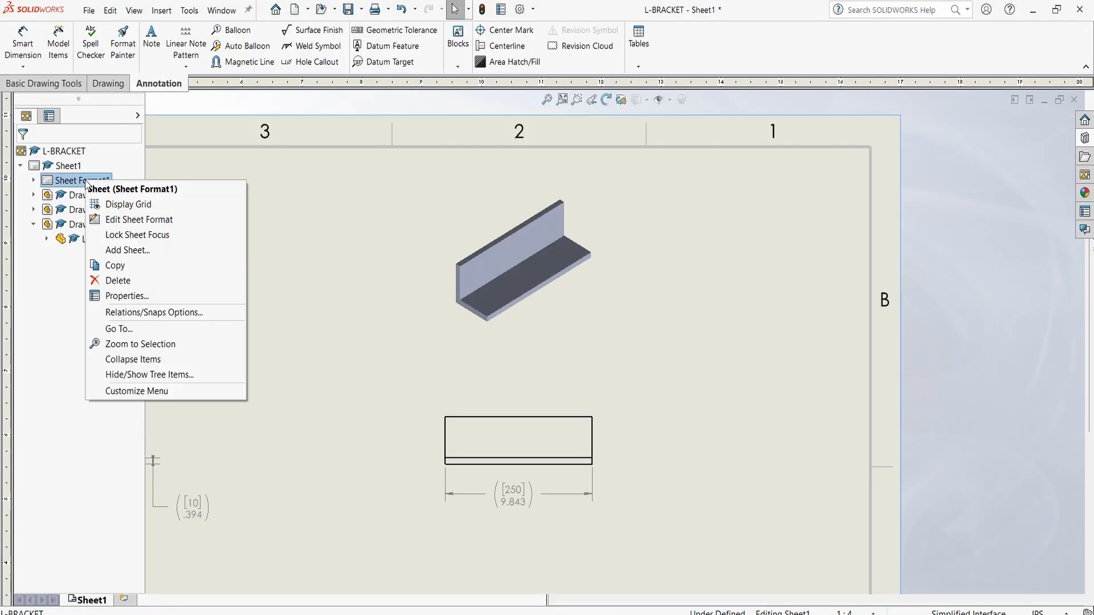
{"action": "left_click", "coordinate": [171, 220]}
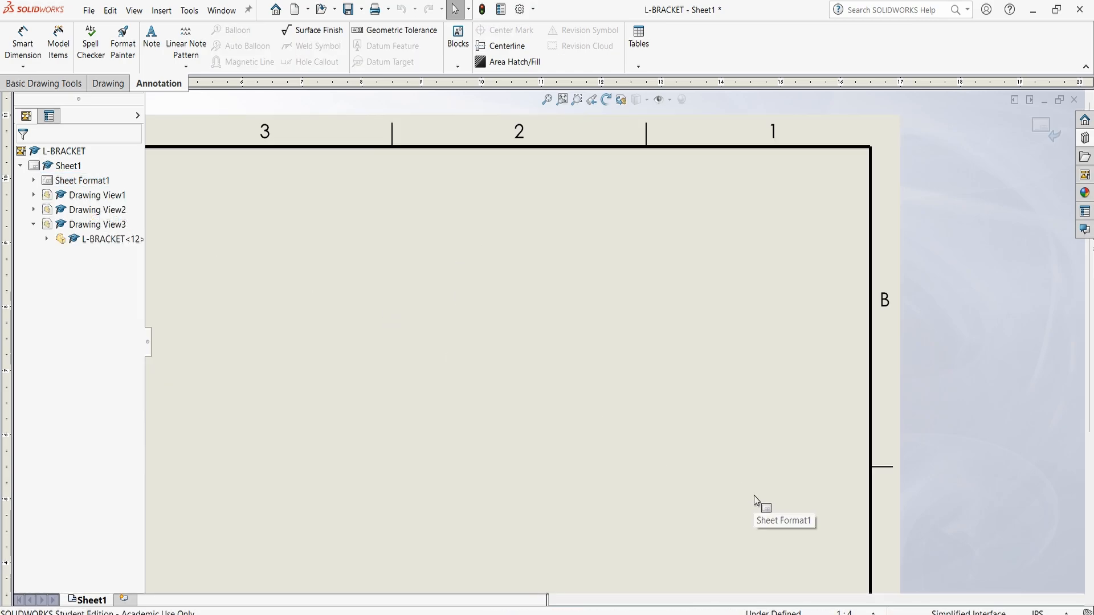
{"action": "scroll", "coordinate": [757, 491], "scroll_direction": "down", "scroll_amount": 3}
{"action": "key", "text": "f"}
{"action": "scroll", "coordinate": [649, 415], "scroll_direction": "down", "scroll_amount": 5}
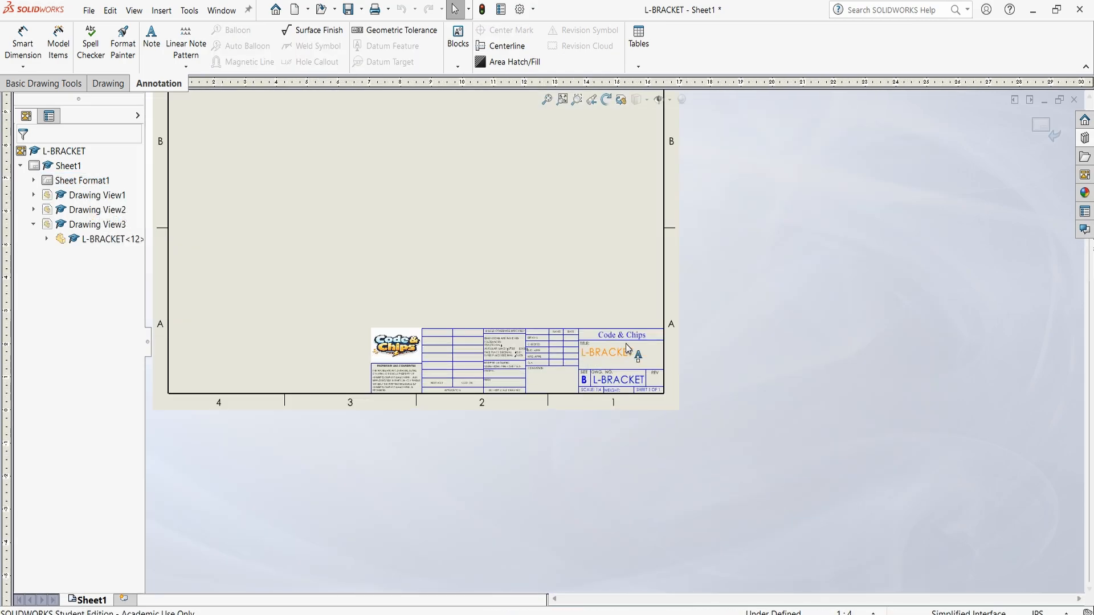
{"action": "scroll", "coordinate": [598, 362], "scroll_direction": "down", "scroll_amount": 4}
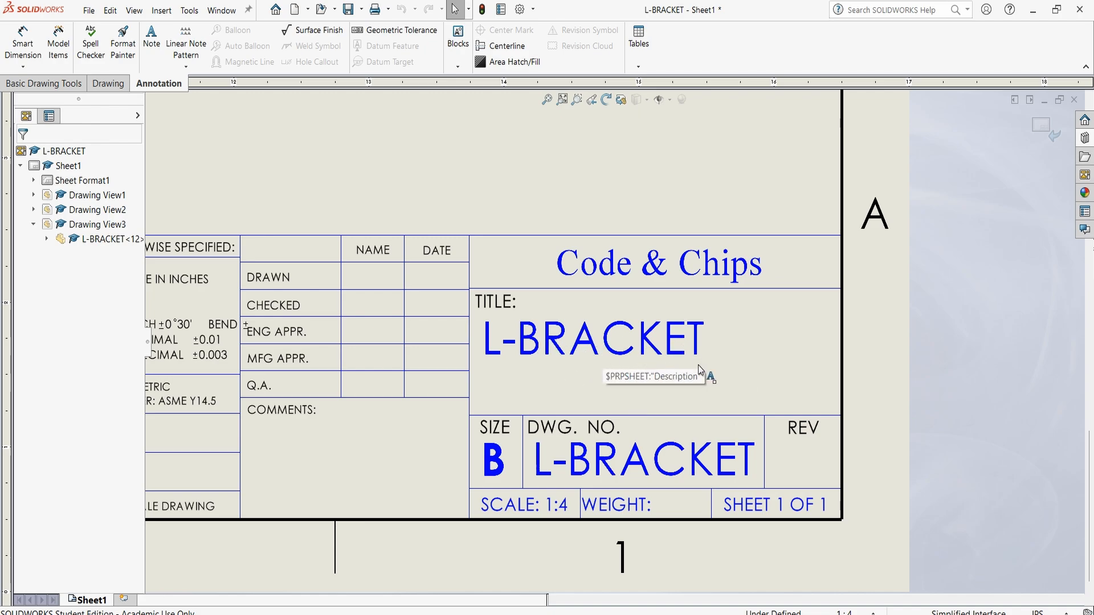
{"action": "key", "text": "z"}
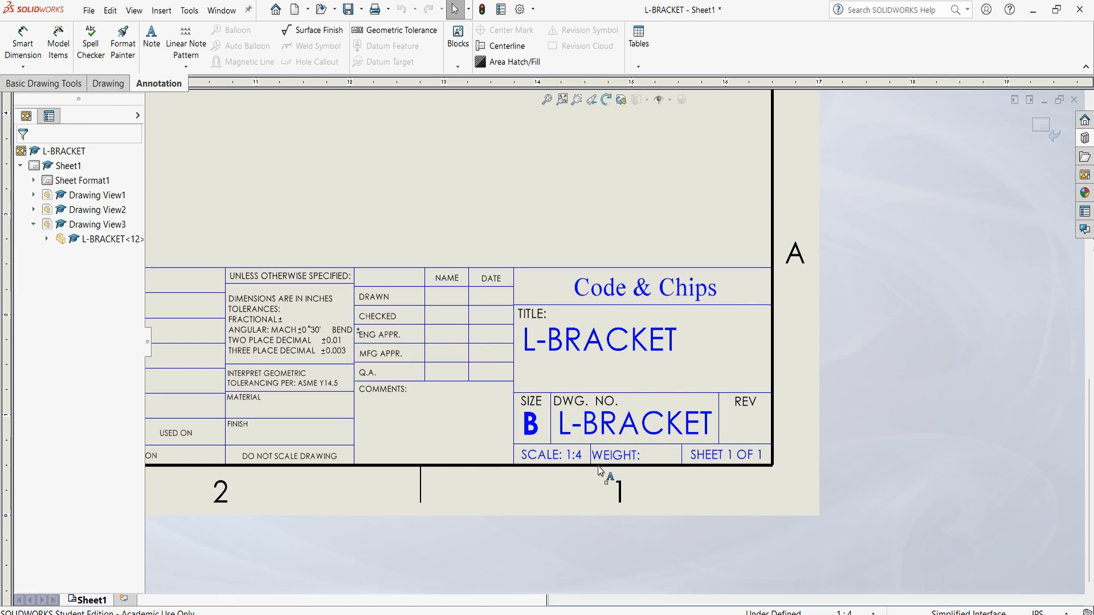
Switch to the L-BRACKET part and bring up the custom properties list of its Default configuration
{"action": "mouse_move", "coordinate": [627, 612]}
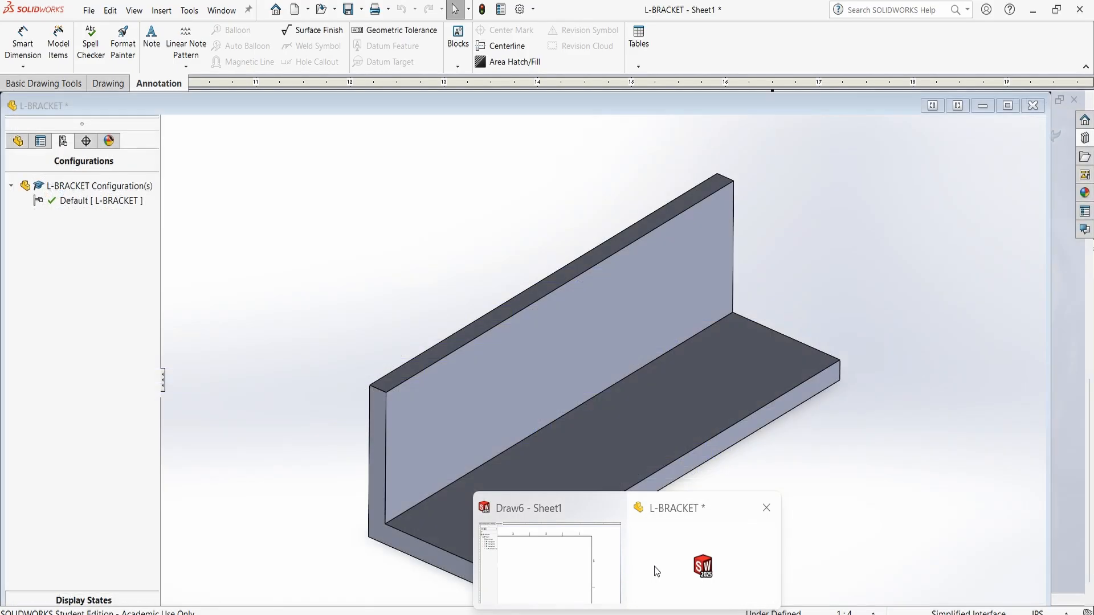
{"action": "left_click", "coordinate": [669, 571]}
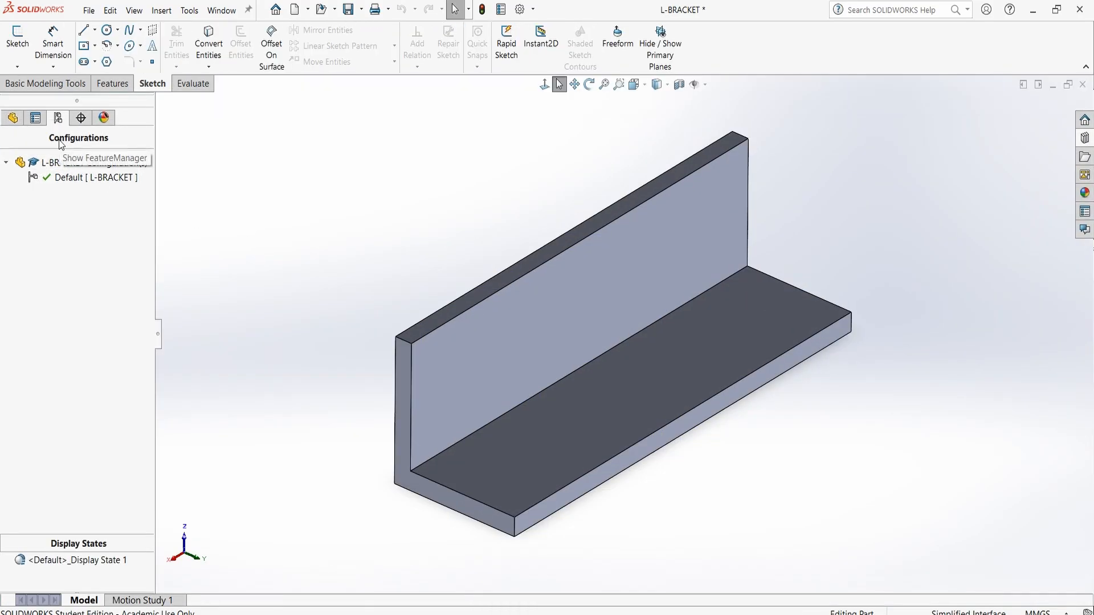
{"action": "left_click", "coordinate": [65, 182]}
{"action": "right_click", "coordinate": [67, 185]}
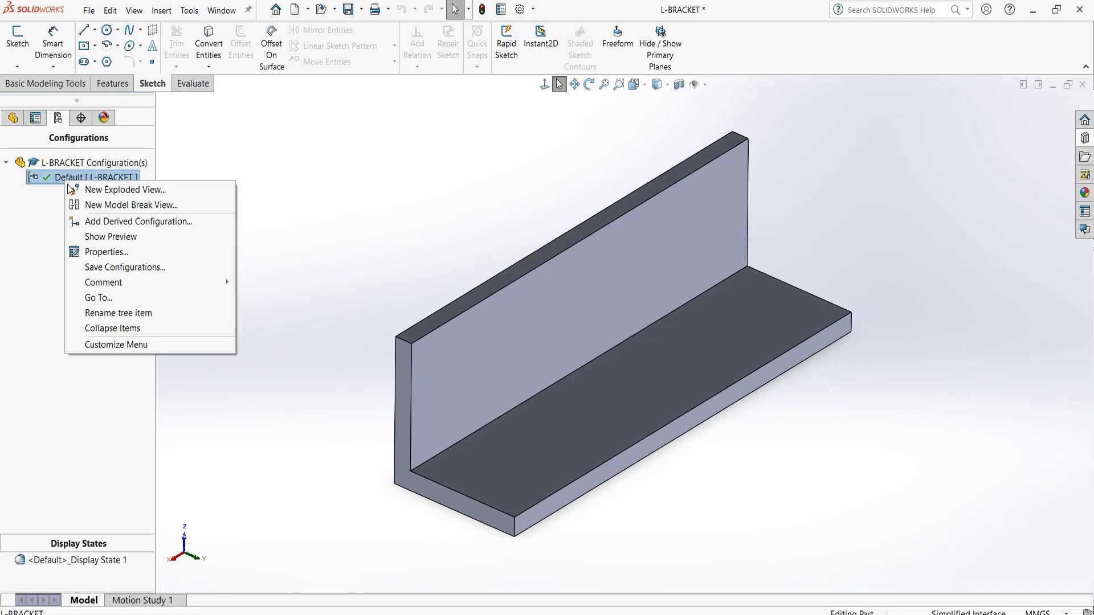
{"action": "left_click", "coordinate": [171, 252]}
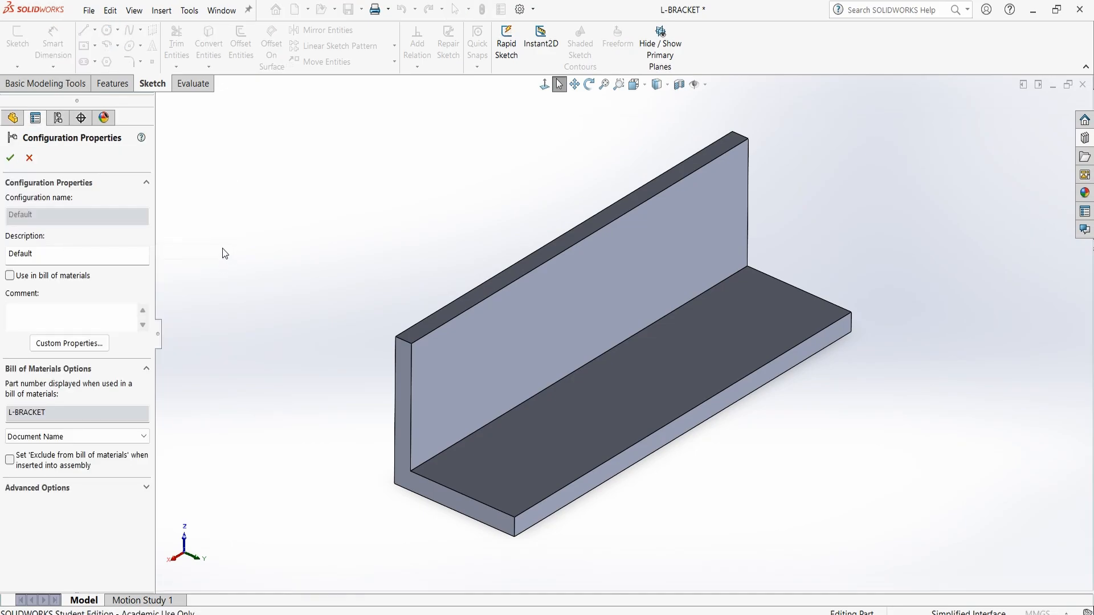
{"action": "left_click", "coordinate": [69, 344]}
{"action": "left_click", "coordinate": [313, 198]}
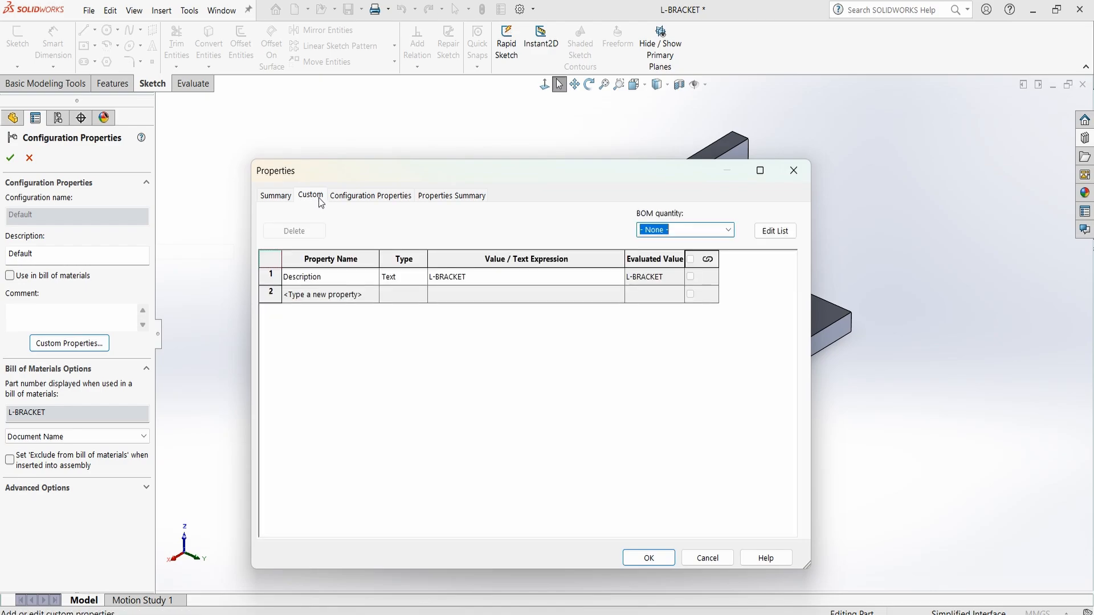
Add a Material custom property of type Text and link its value to SW-Cost - Material Cost
{"action": "left_click", "coordinate": [337, 295]}
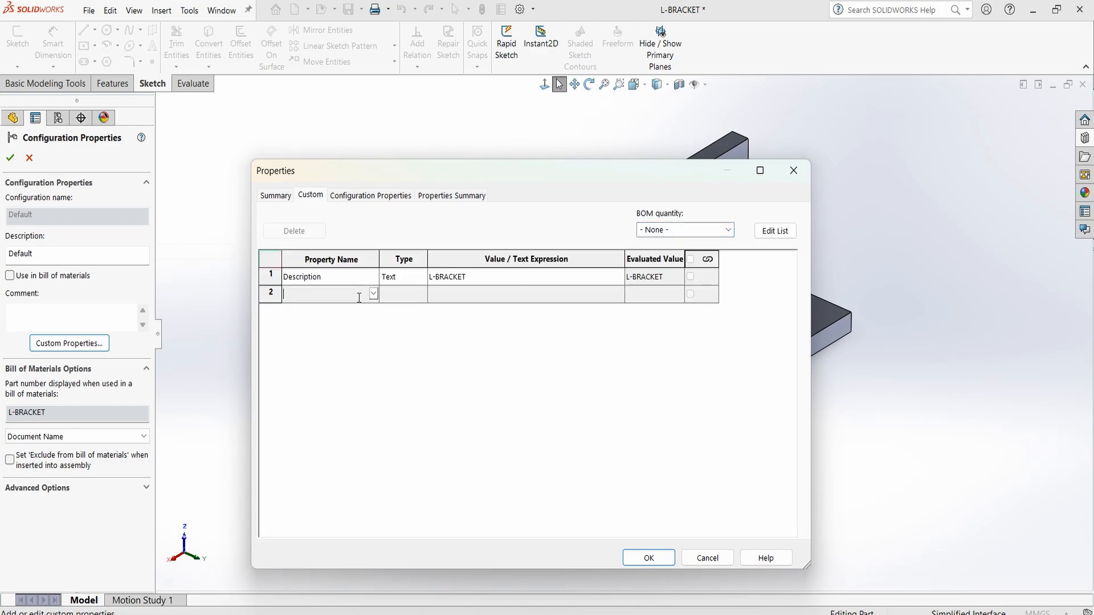
{"action": "type", "text": "Material"}
{"action": "left_click", "coordinate": [552, 293]}
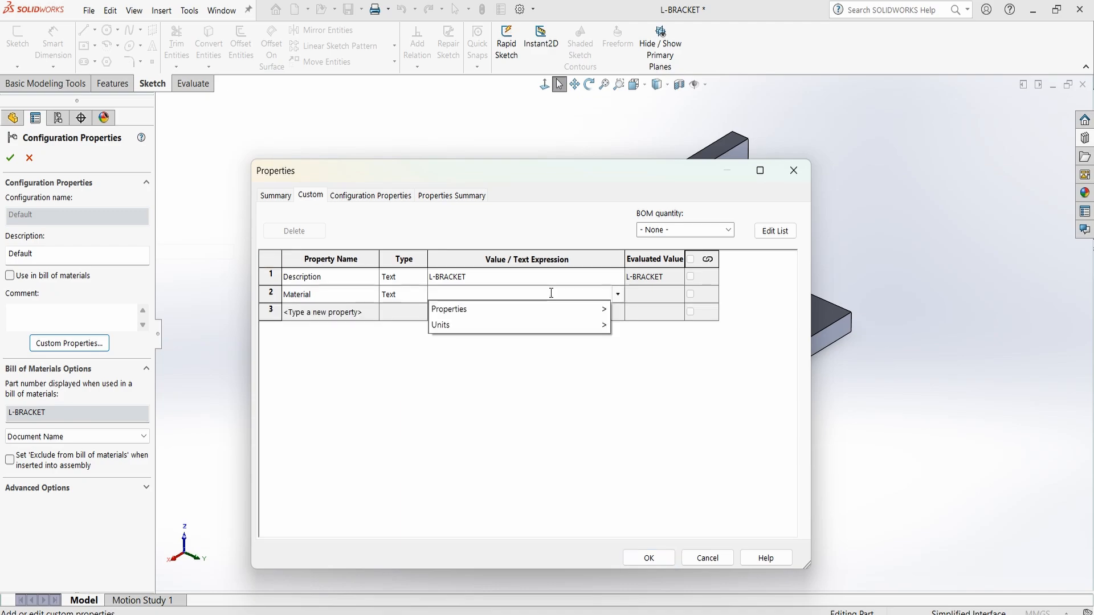
{"action": "mouse_move", "coordinate": [510, 312]}
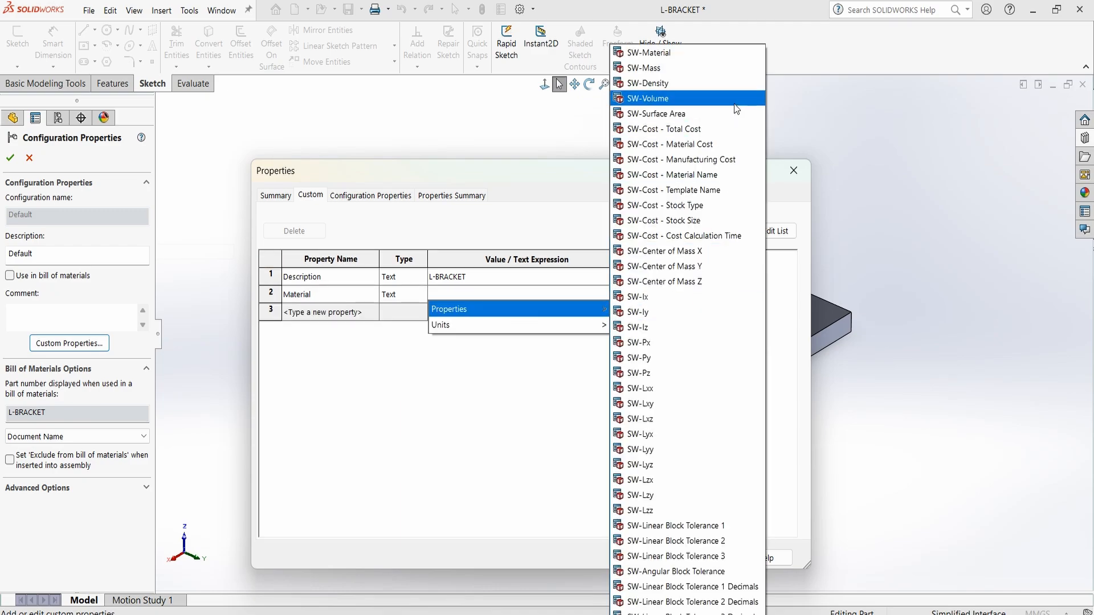
{"action": "left_click", "coordinate": [670, 144]}
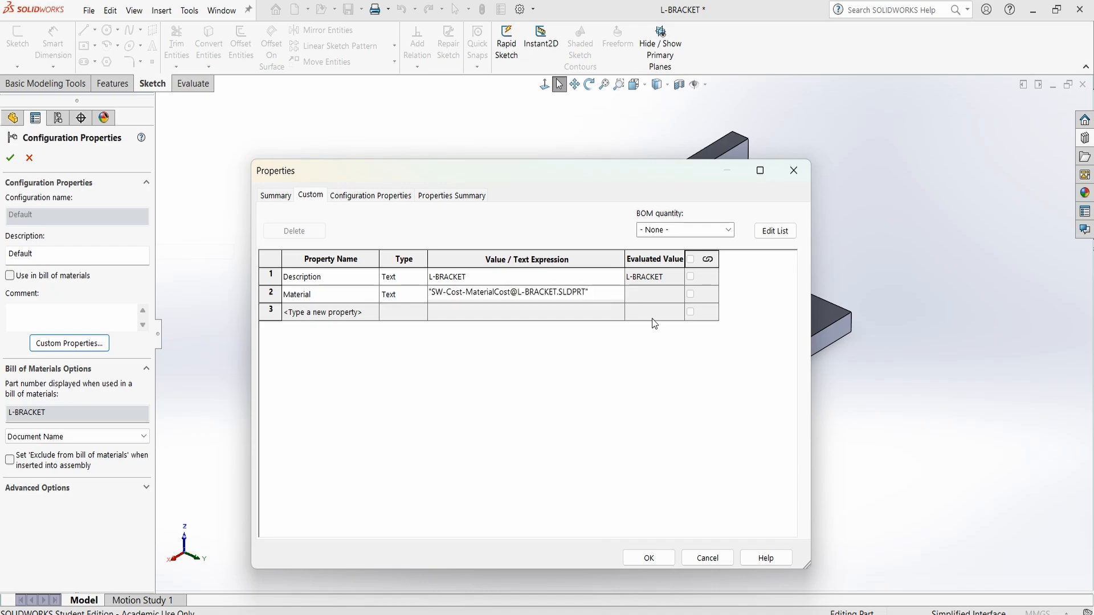
Add a Finish custom property with the text value 63 Ra and accept the configuration properties
{"action": "left_click", "coordinate": [367, 312]}
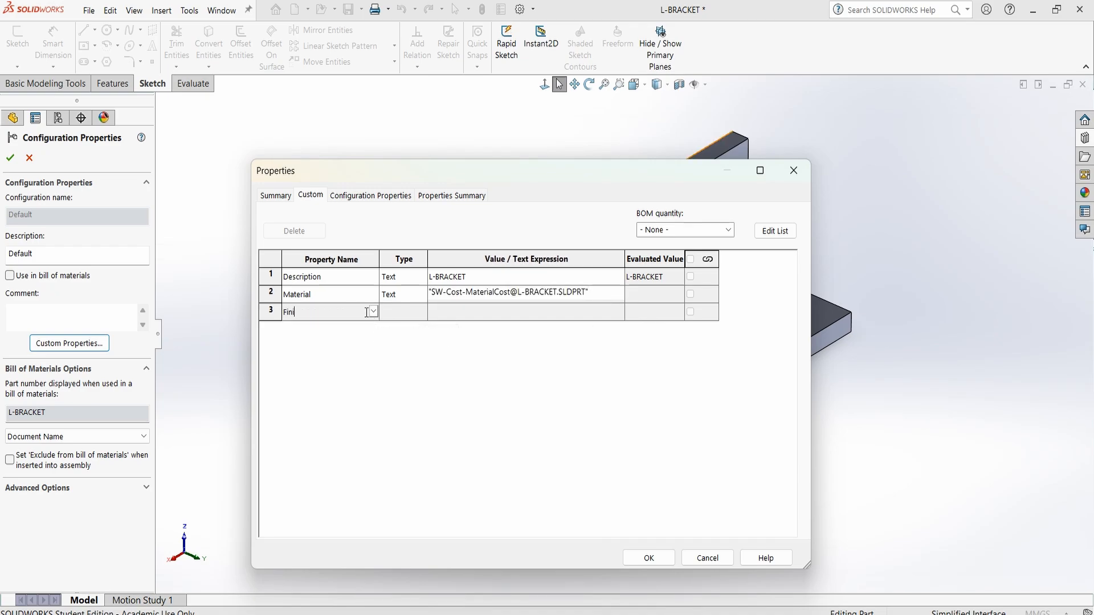
{"action": "left_click", "coordinate": [497, 311]}
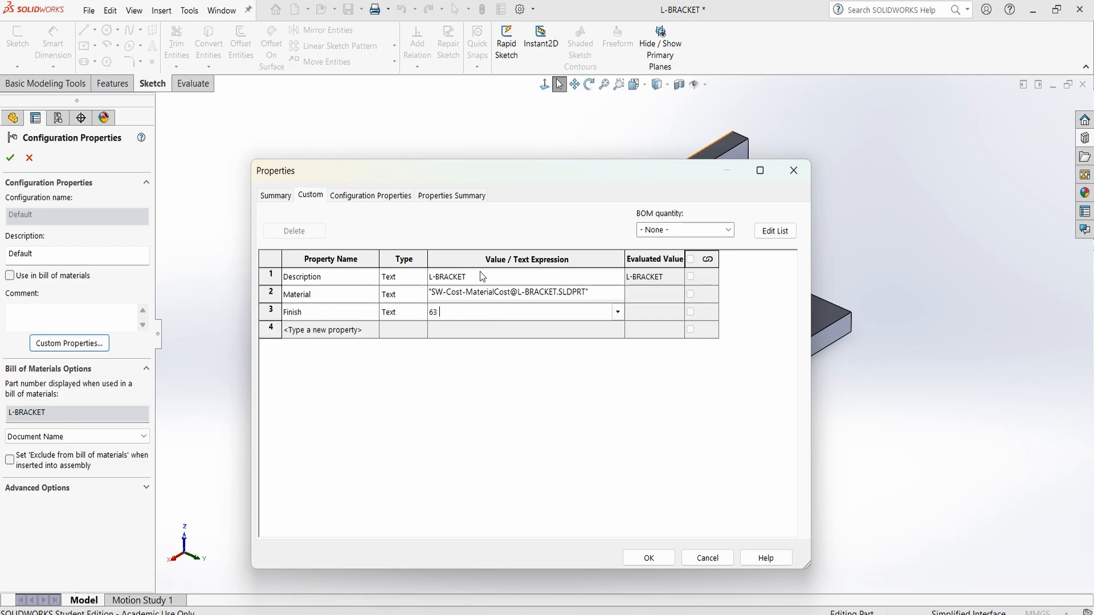
{"action": "key", "text": "Return"}
{"action": "left_click", "coordinate": [653, 559]}
{"action": "left_click", "coordinate": [11, 158]}
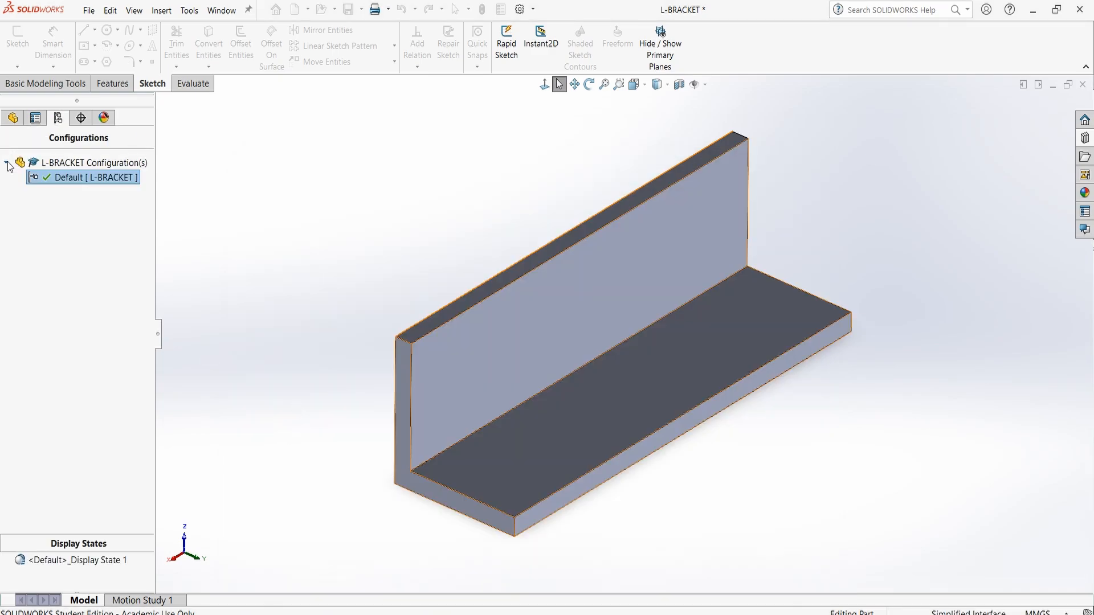
Assign the AISI 1020 steel material to the L-BRACKET part, searching the material library for AISI 1020
{"action": "left_click", "coordinate": [12, 117]}
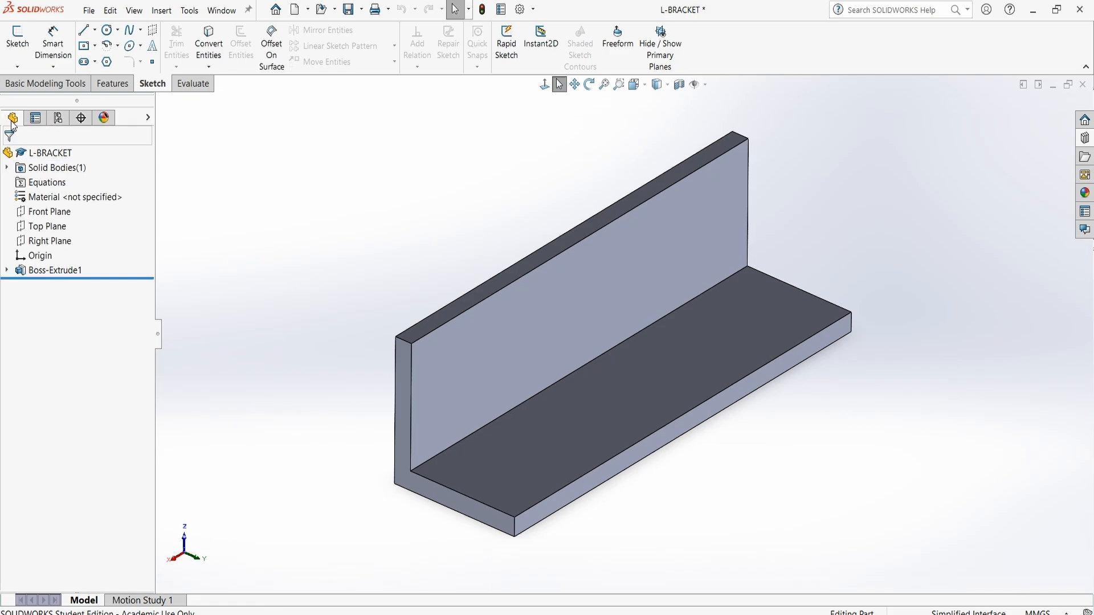
{"action": "left_click", "coordinate": [86, 203]}
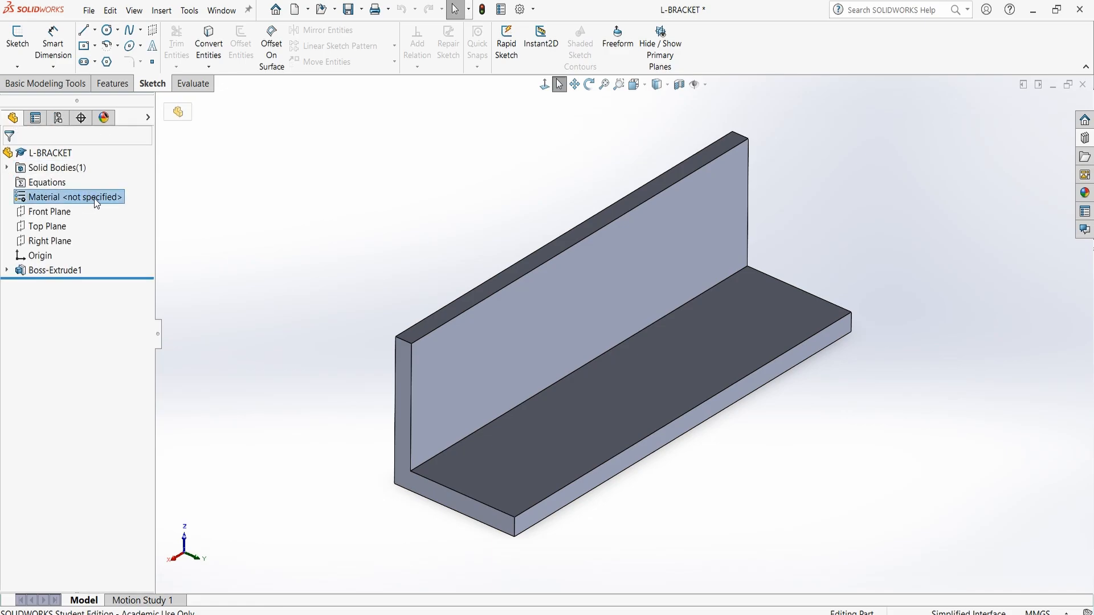
{"action": "right_click", "coordinate": [94, 198]}
{"action": "left_click", "coordinate": [120, 210]}
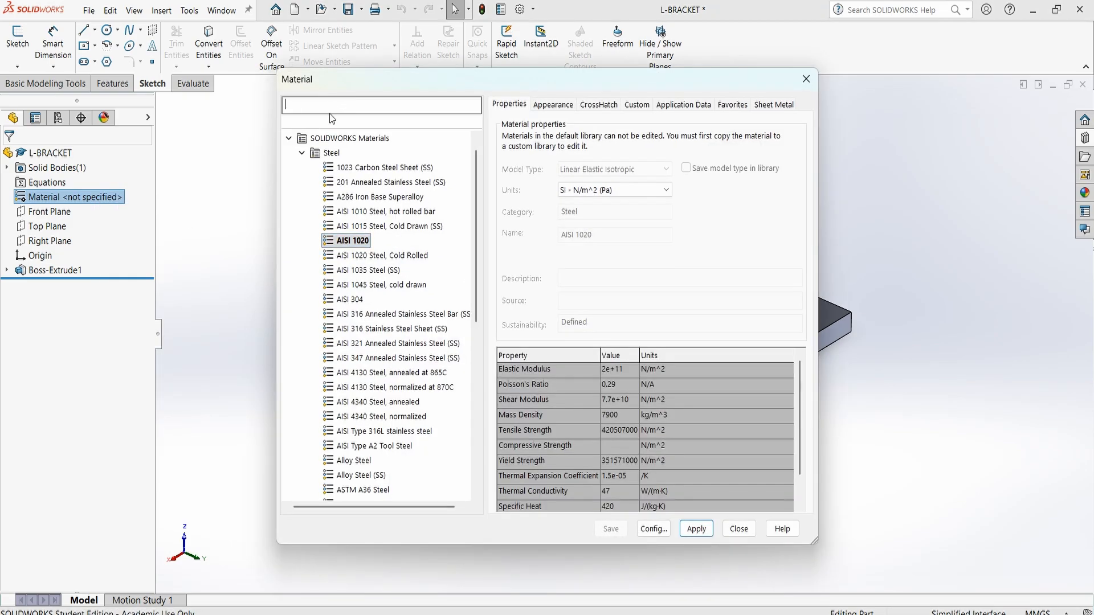
{"action": "left_click", "coordinate": [333, 106]}
{"action": "type", "text": "AISI"}
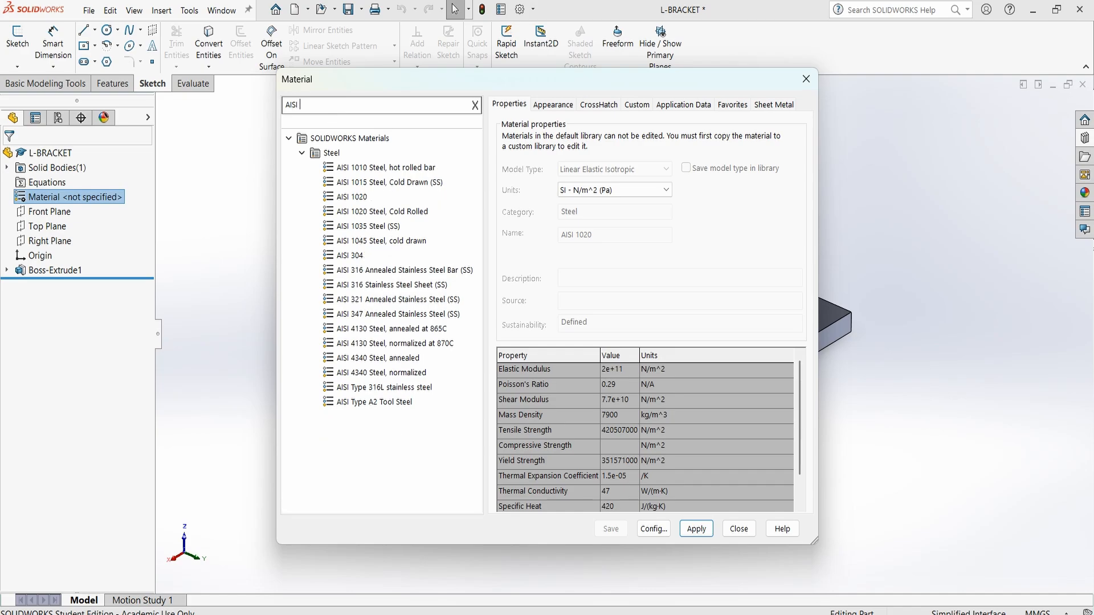
{"action": "type", "text": " 1020"}
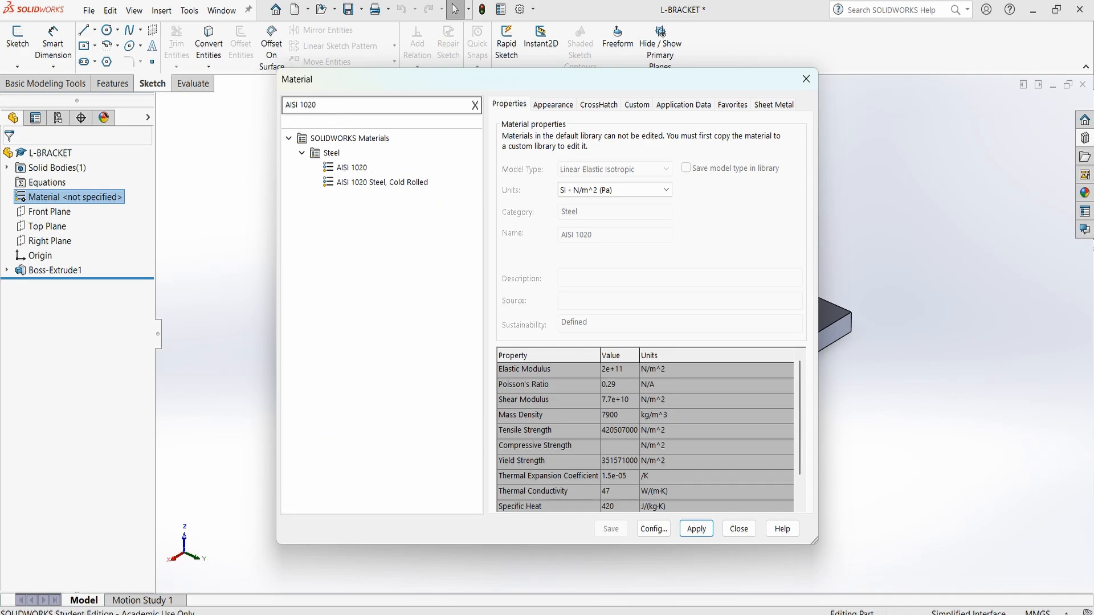
{"action": "left_click", "coordinate": [367, 168]}
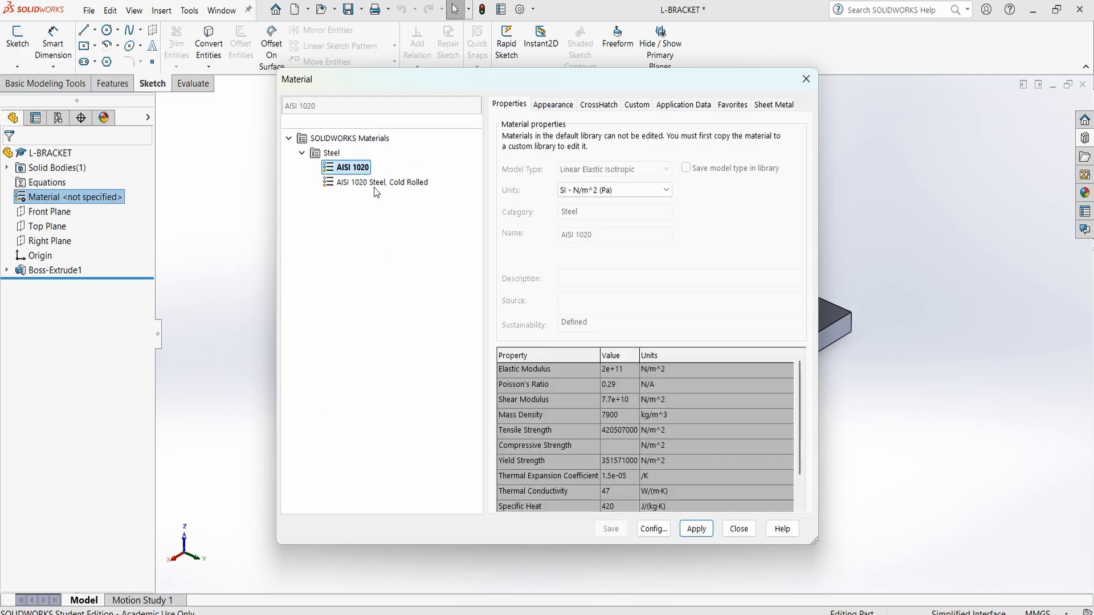
{"action": "left_click", "coordinate": [697, 530]}
{"action": "left_click", "coordinate": [741, 532]}
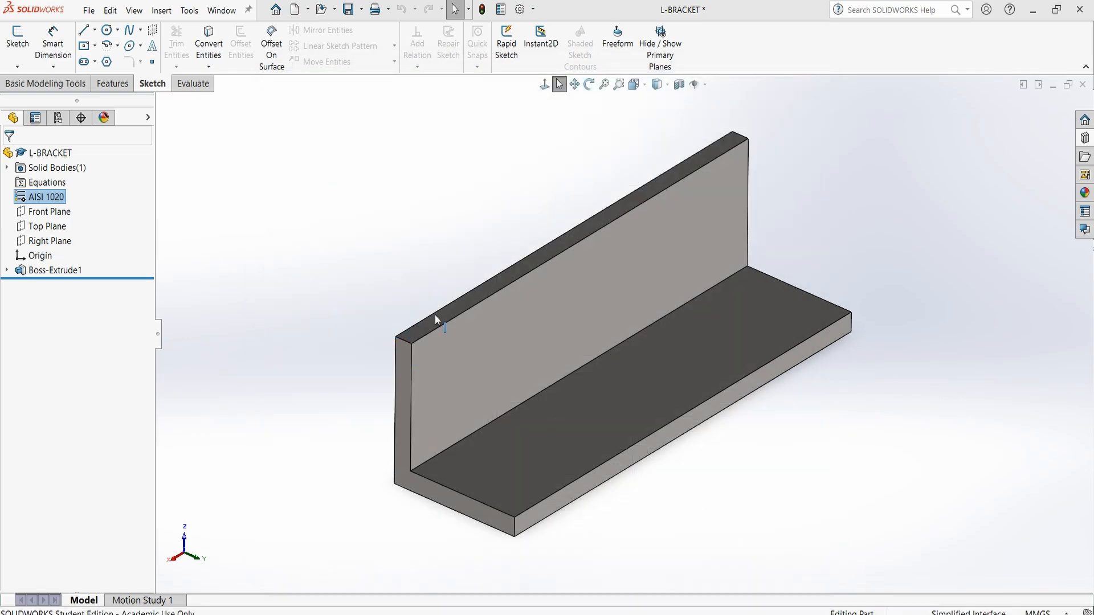
Link the Default configuration's Material custom property to SW-Material and accept the configuration properties
{"action": "left_click", "coordinate": [58, 118]}
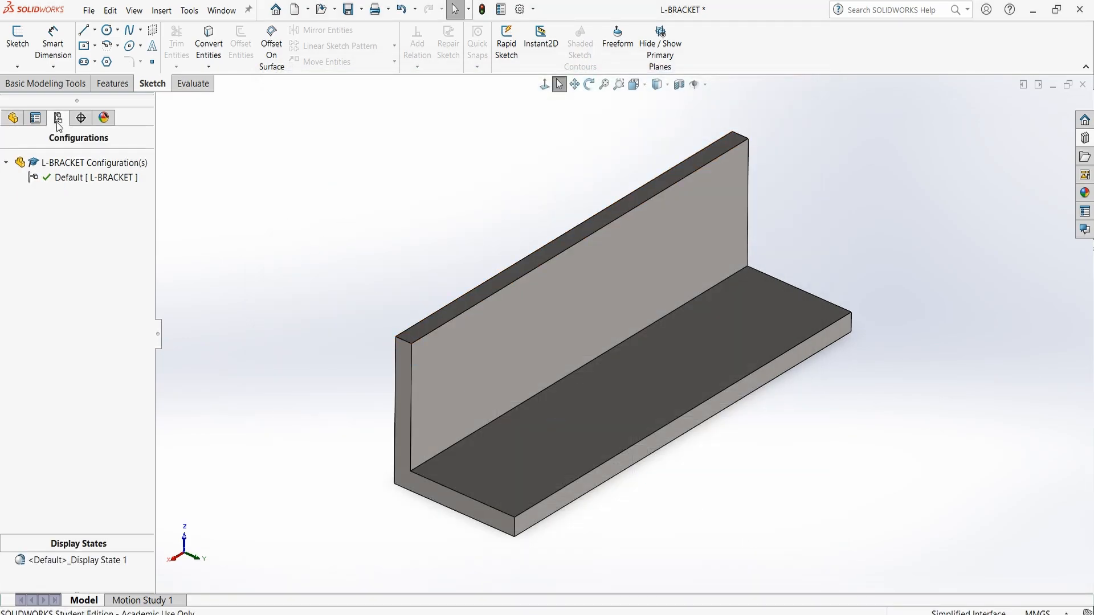
{"action": "right_click", "coordinate": [69, 176]}
{"action": "left_click", "coordinate": [184, 250]}
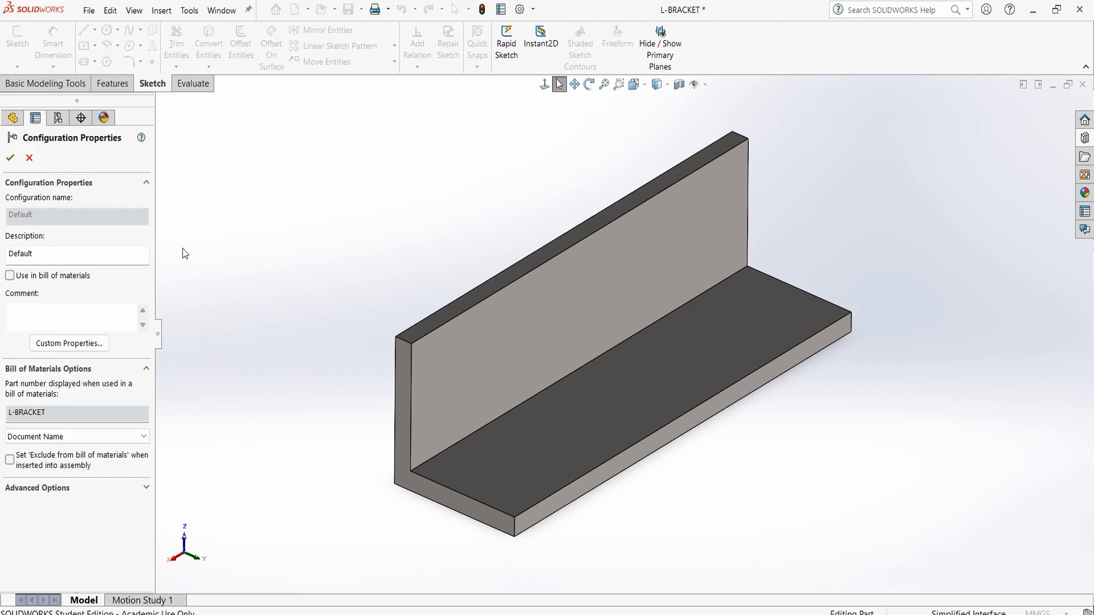
{"action": "left_click", "coordinate": [83, 343]}
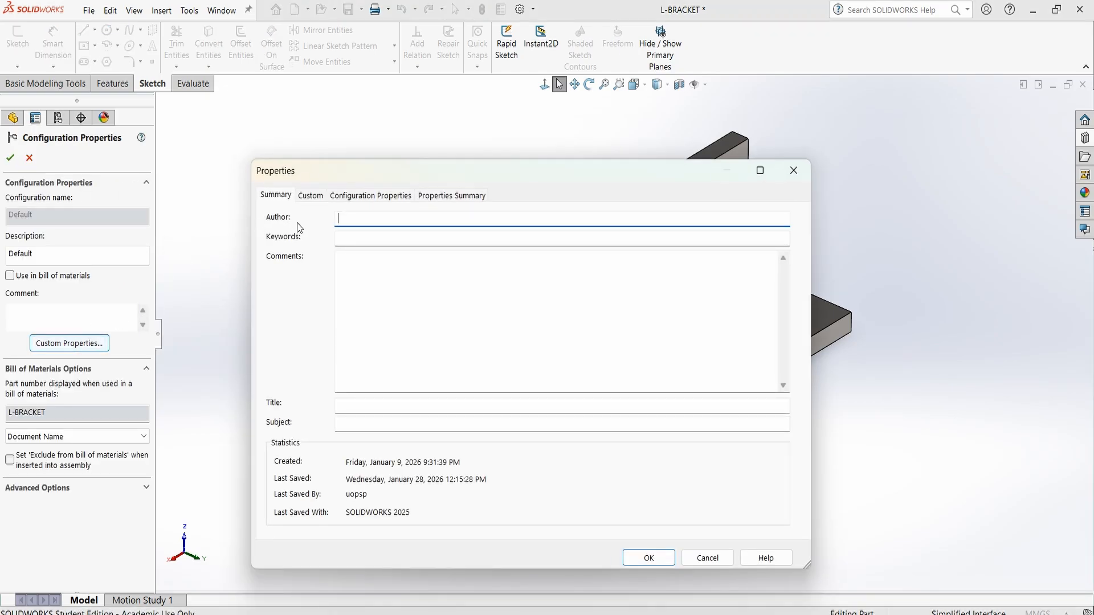
{"action": "left_click", "coordinate": [310, 195]}
{"action": "left_click", "coordinate": [473, 296]}
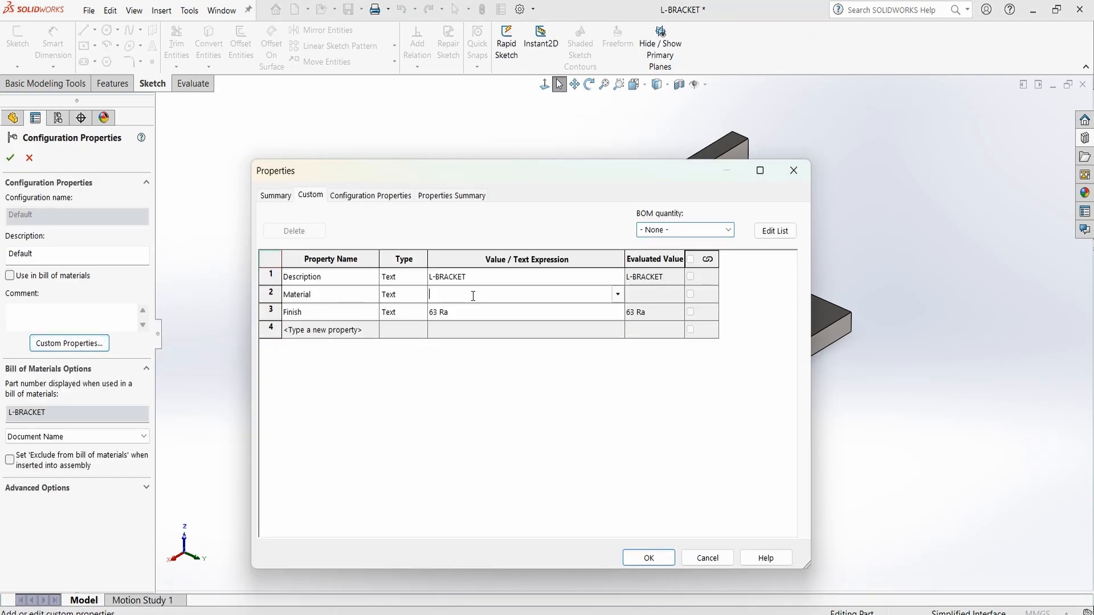
{"action": "left_click", "coordinate": [618, 296]}
{"action": "mouse_move", "coordinate": [593, 309]}
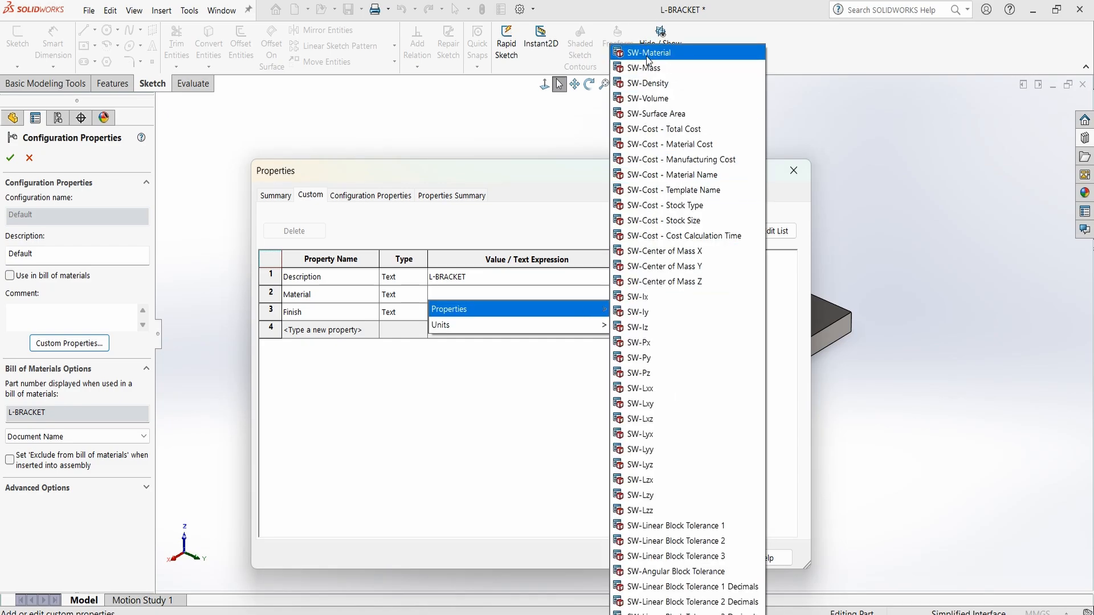
{"action": "left_click", "coordinate": [676, 53]}
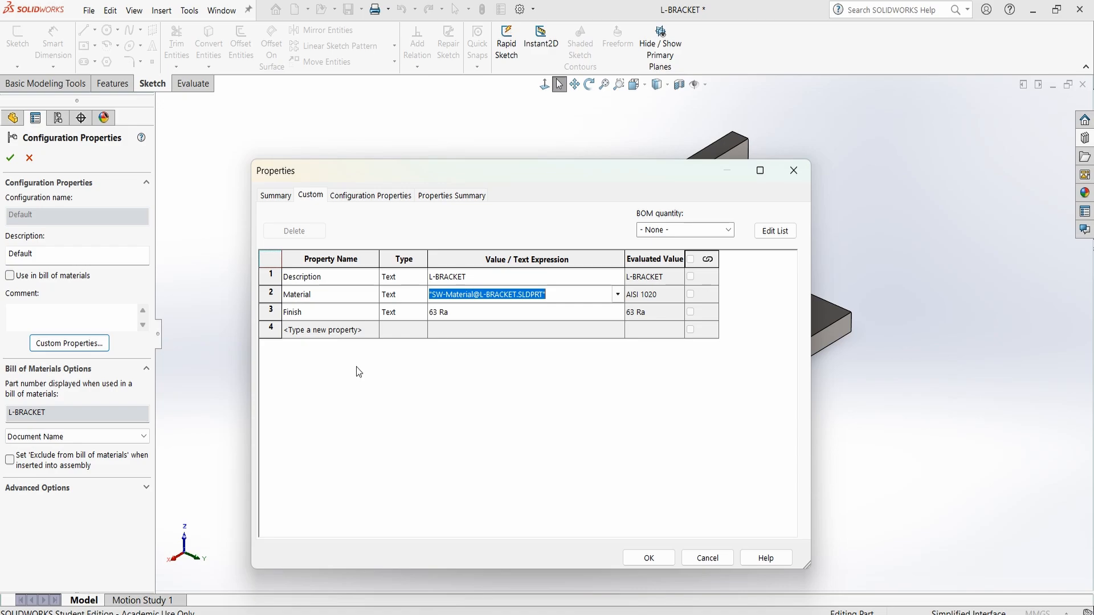
{"action": "left_click", "coordinate": [649, 558]}
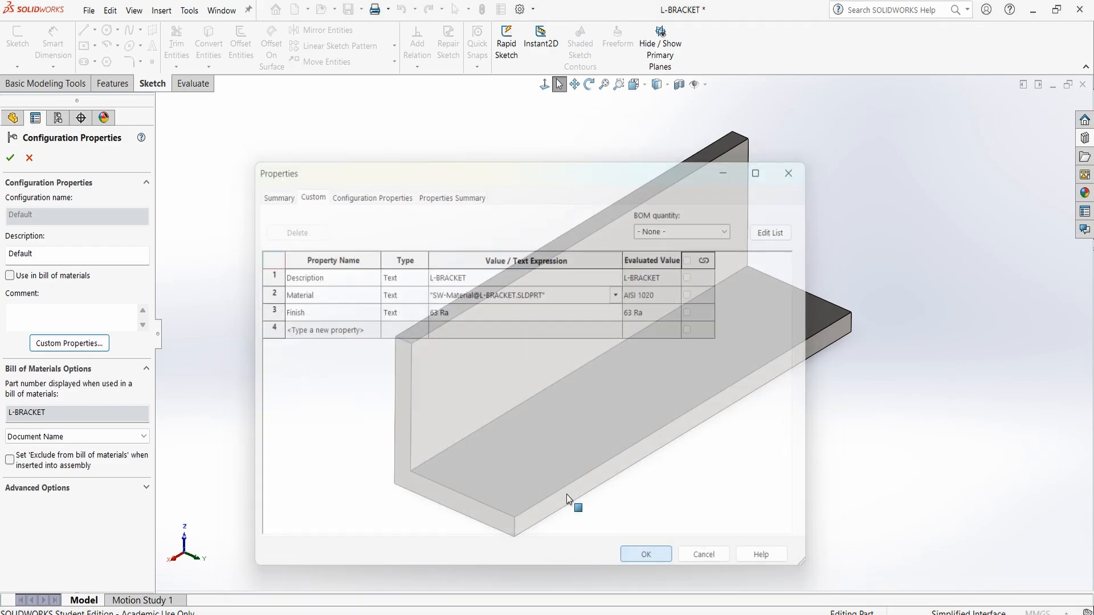
{"action": "left_click", "coordinate": [10, 160]}
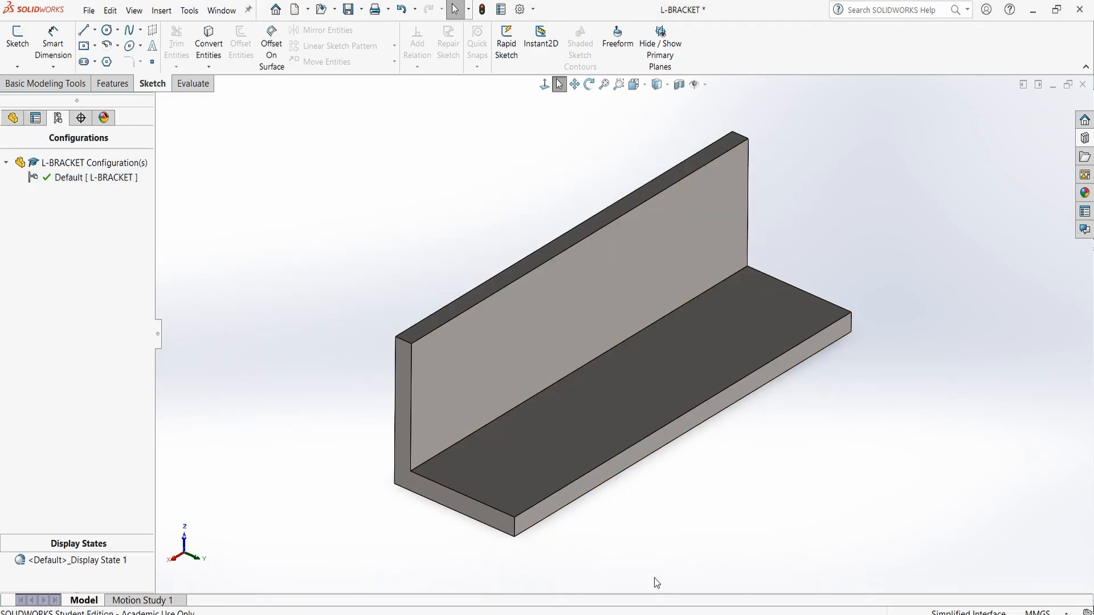
Switch back to the drawing and open its custom file properties through the property link of the DWG. NO. note
{"action": "mouse_move", "coordinate": [627, 614]}
{"action": "left_click", "coordinate": [547, 558]}
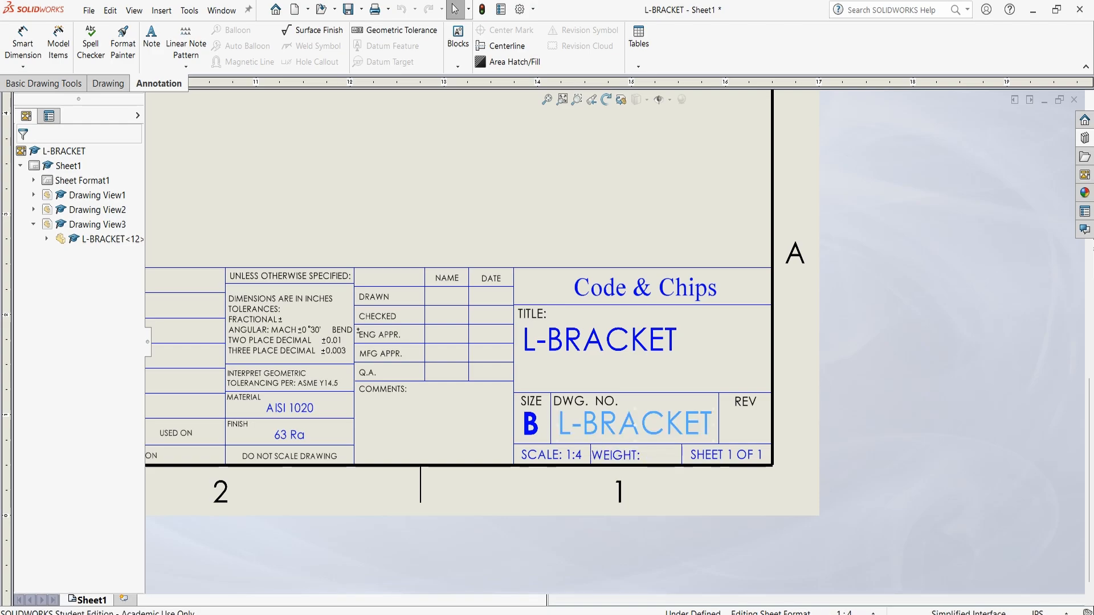
{"action": "double_click", "coordinate": [613, 425]}
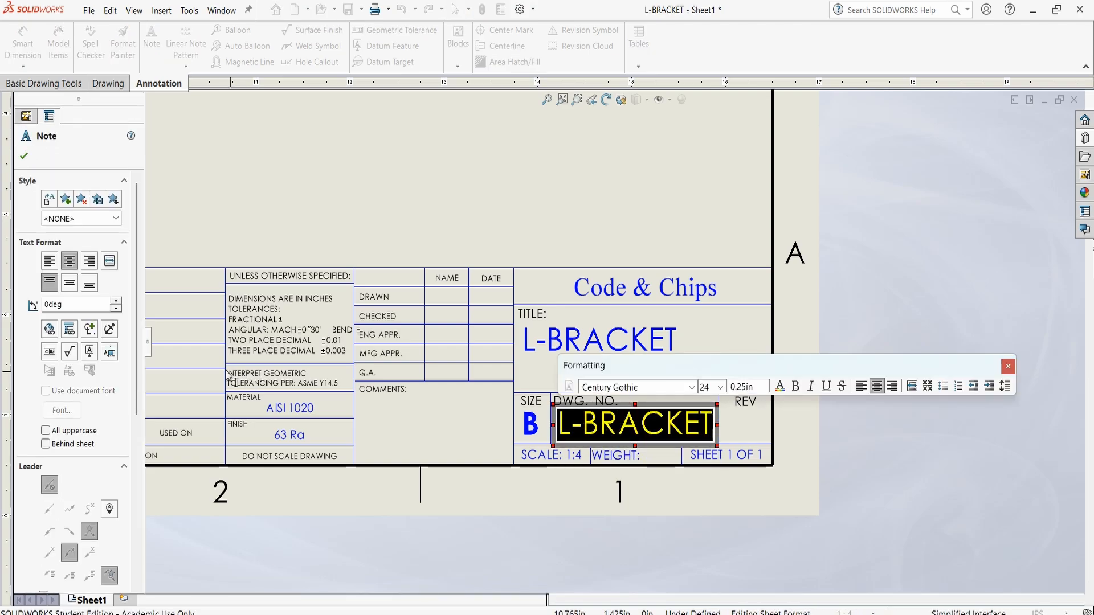
{"action": "left_click", "coordinate": [71, 334]}
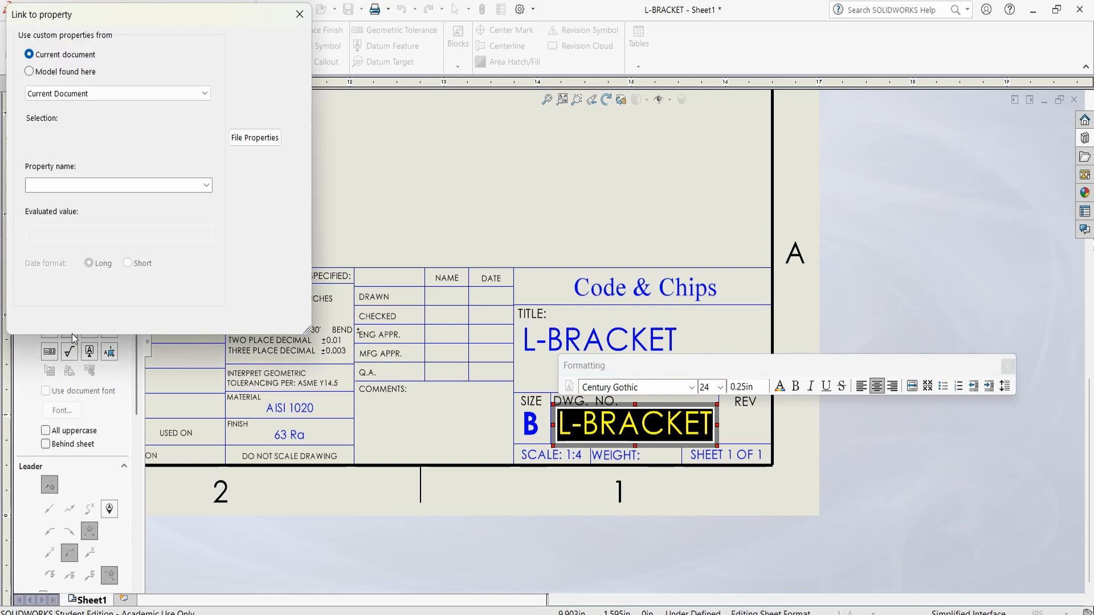
{"action": "left_click", "coordinate": [254, 138]}
{"action": "left_click", "coordinate": [311, 195]}
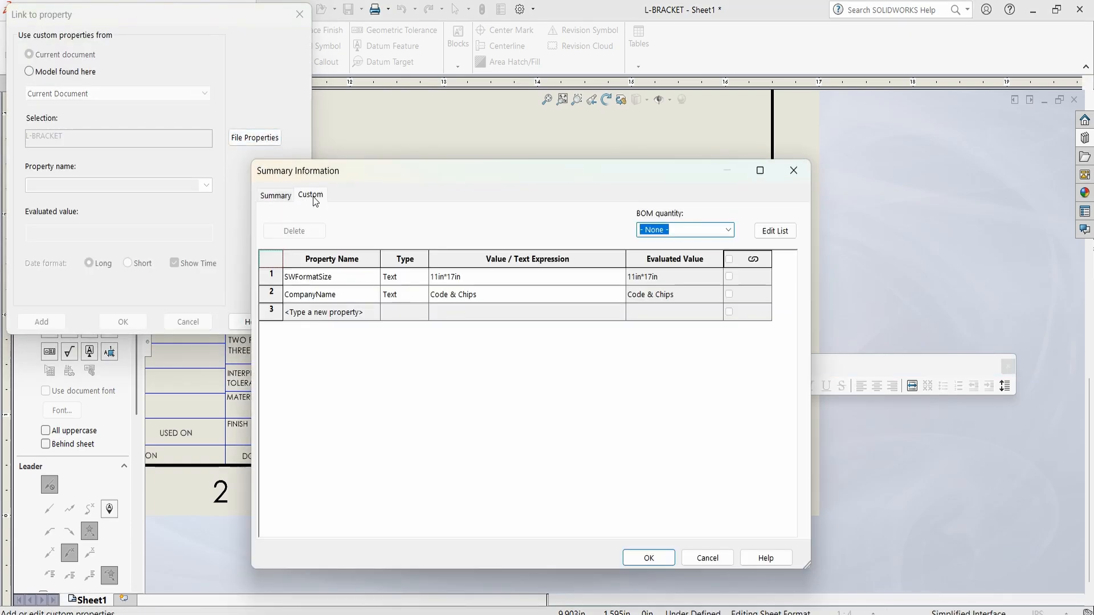
Add a Number custom property of type Text with the value 80880 to the drawing file
{"action": "left_click", "coordinate": [315, 313]}
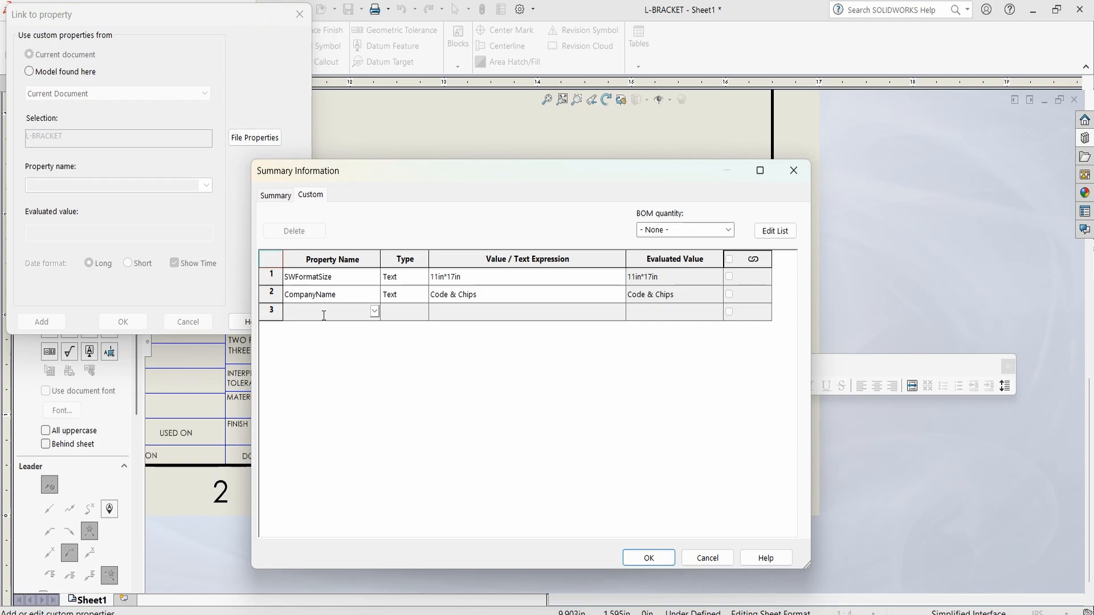
{"action": "type", "text": "Number"}
{"action": "left_click", "coordinate": [375, 311]}
{"action": "left_click", "coordinate": [350, 327]}
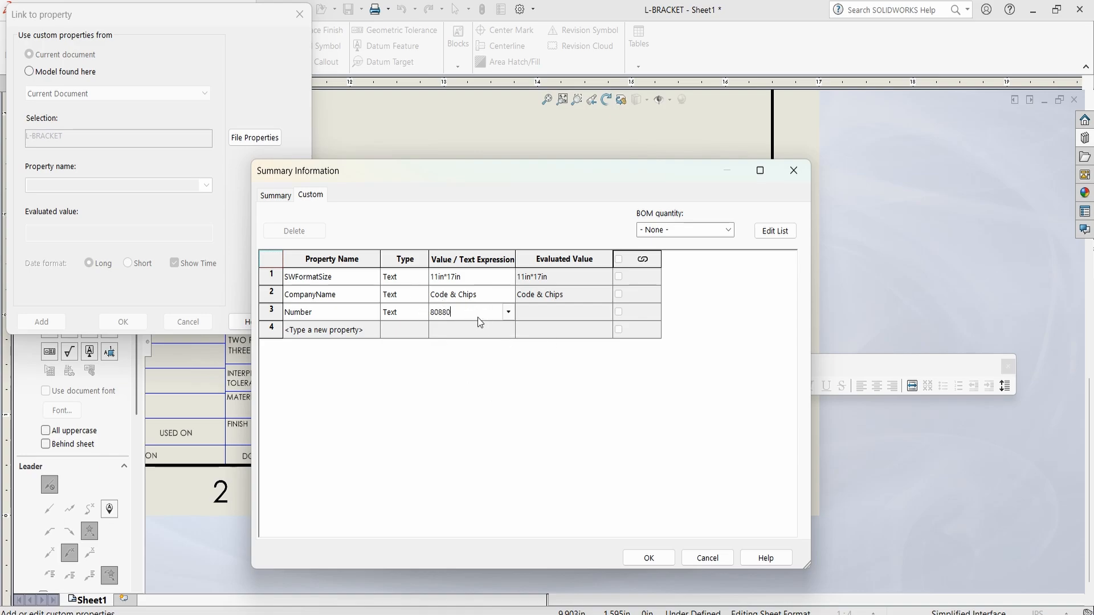
{"action": "key", "text": "Return"}
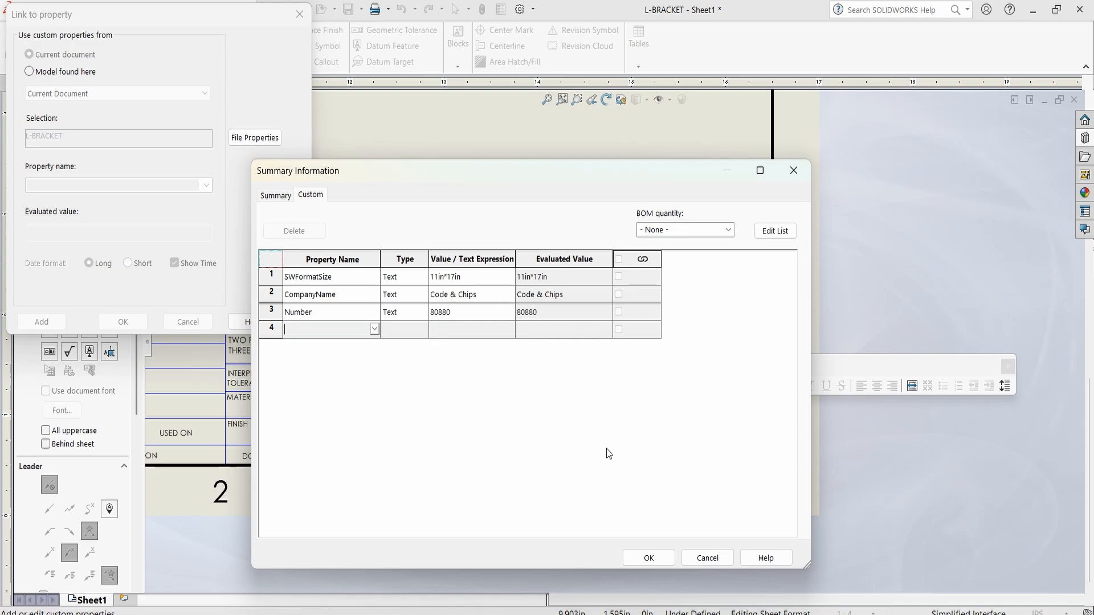
Accept the file properties, link the DWG. NO. note to the current document's Number property, and finish editing the note
{"action": "left_click", "coordinate": [649, 558]}
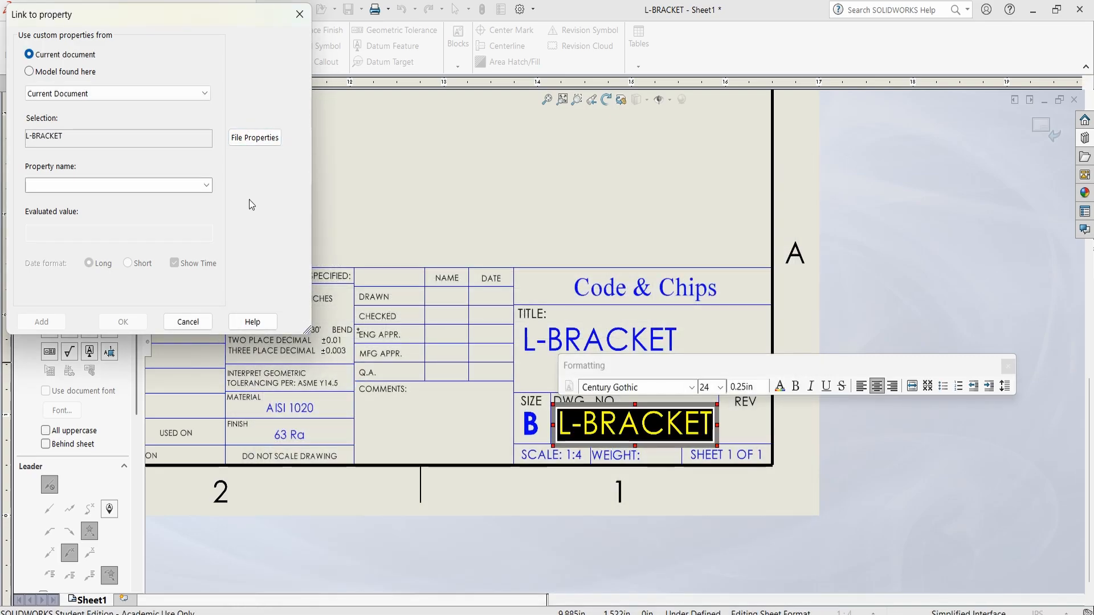
{"action": "left_click", "coordinate": [207, 185]}
{"action": "left_click", "coordinate": [190, 220]}
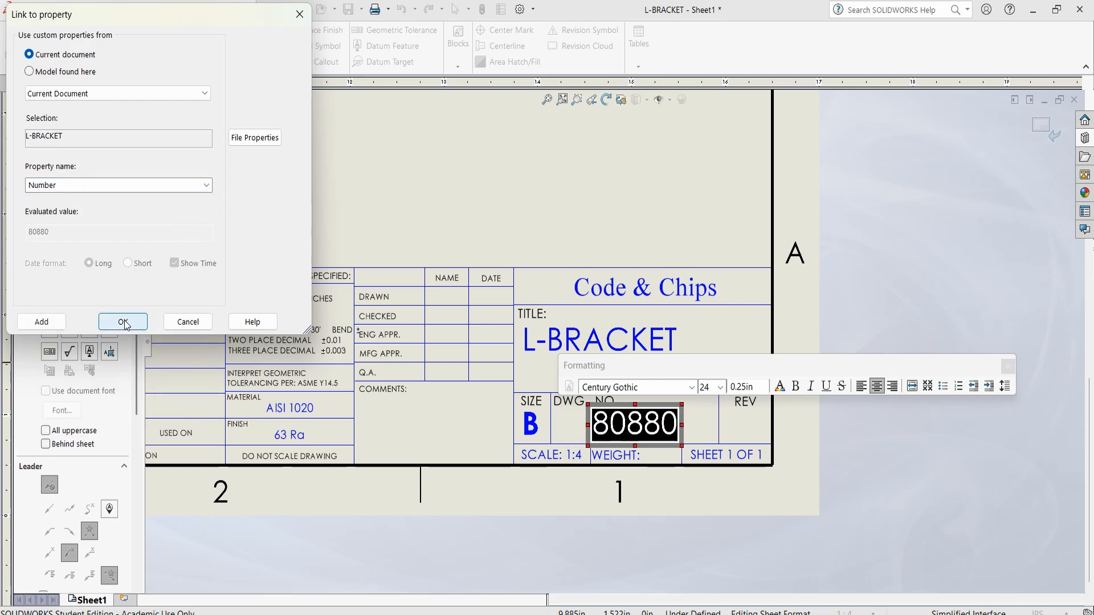
{"action": "left_click", "coordinate": [123, 322]}
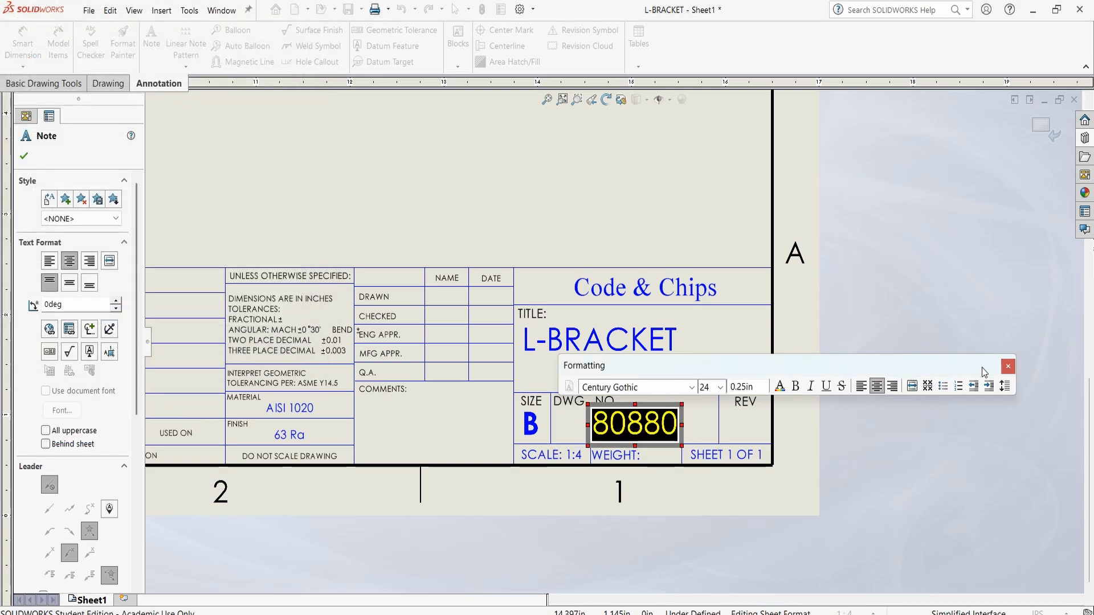
{"action": "left_click_drag", "start_coordinate": [970, 361], "coordinate": [987, 172]}
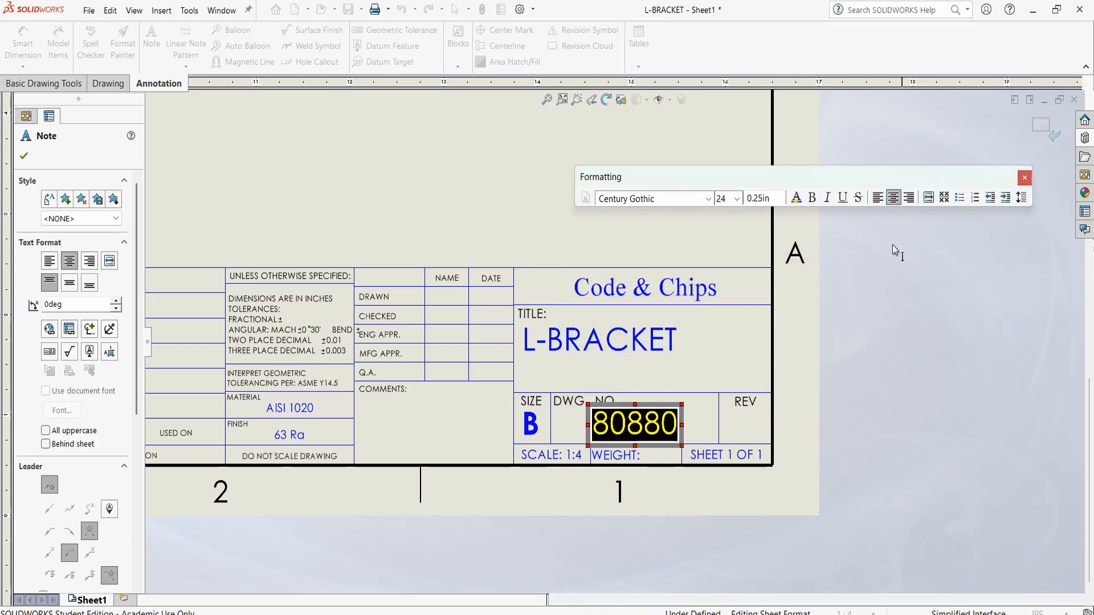
{"action": "left_click", "coordinate": [703, 425]}
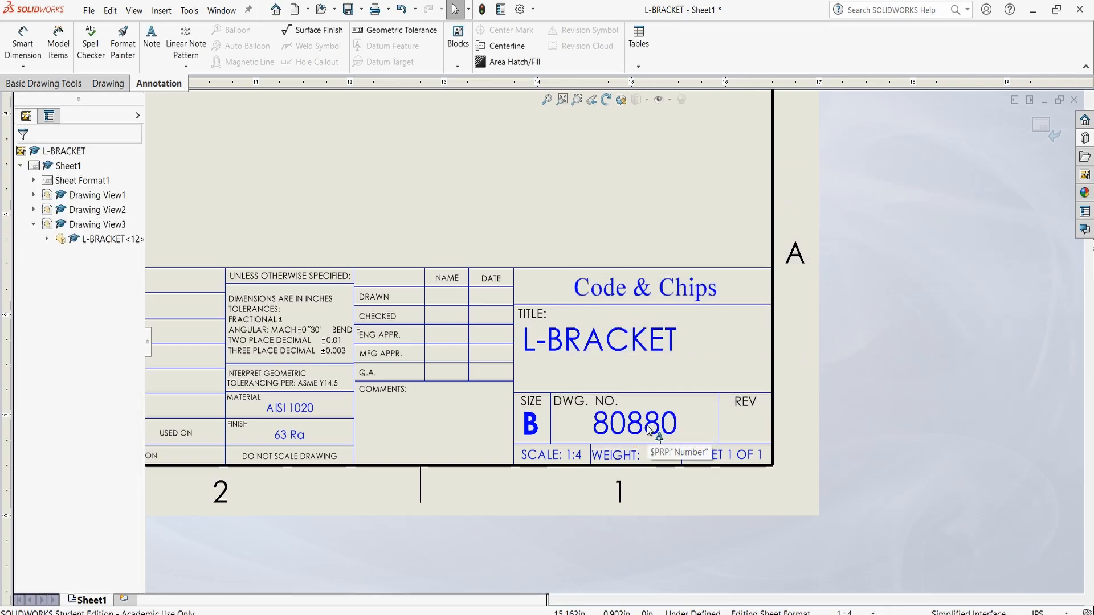
{"action": "left_click", "coordinate": [448, 295]}
{"action": "left_click", "coordinate": [405, 303]}
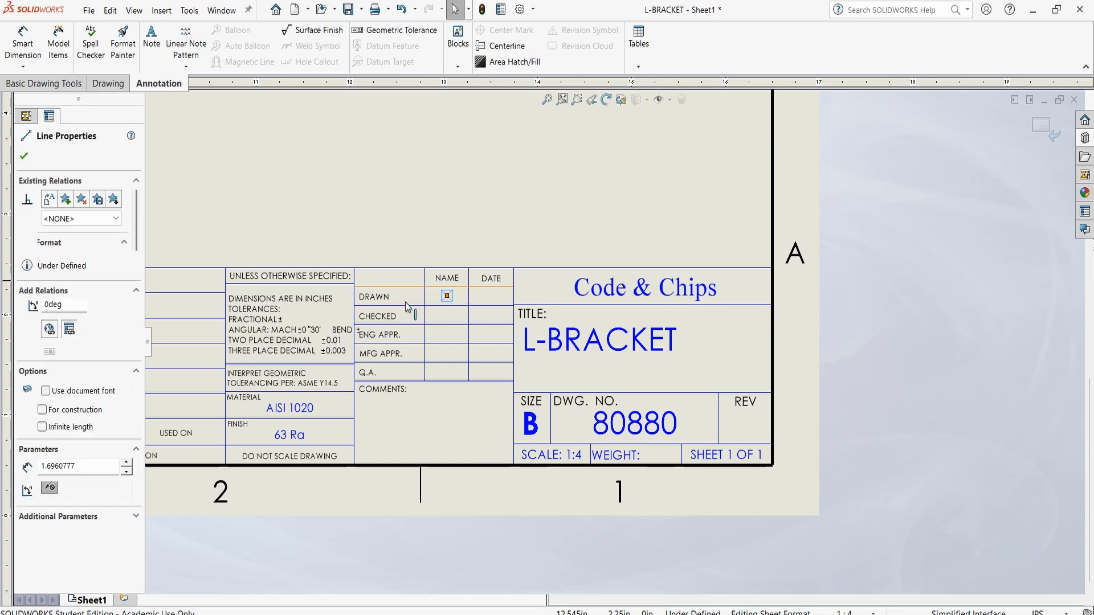
{"action": "key", "text": "Escape"}
Add a DrawnBy custom property of type Text to the drawing file, with the drafter's name as its value
{"action": "left_click", "coordinate": [89, 11]}
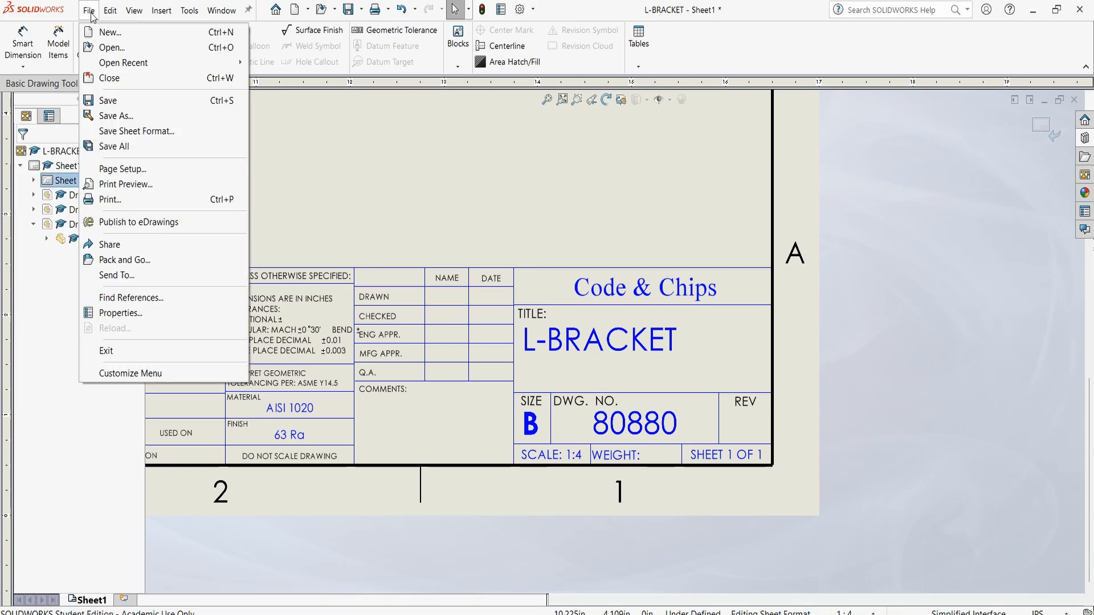
{"action": "left_click", "coordinate": [197, 312]}
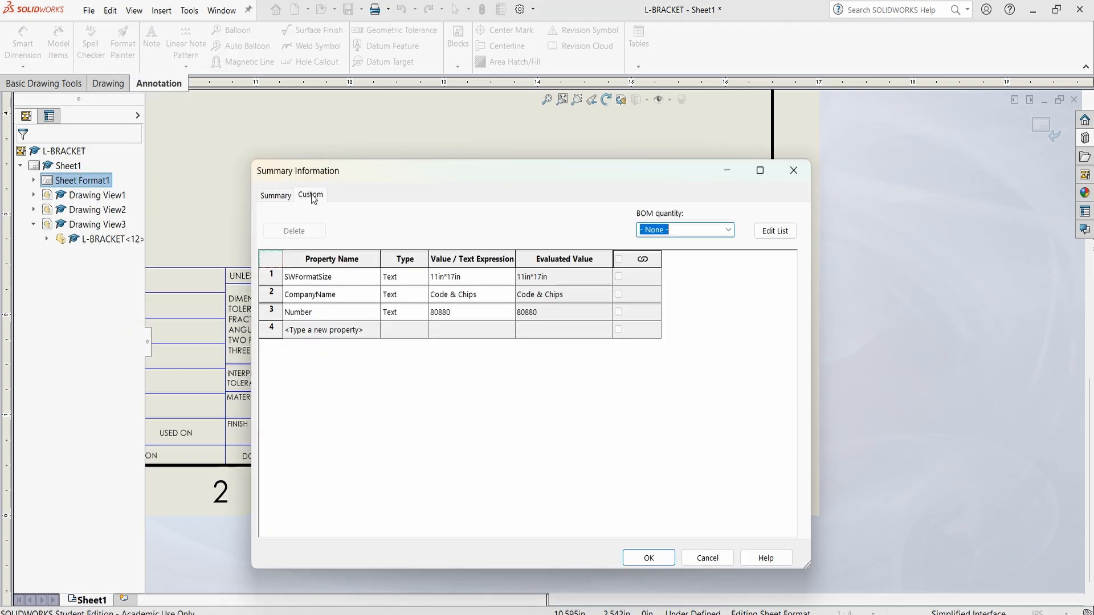
{"action": "left_click", "coordinate": [348, 331]}
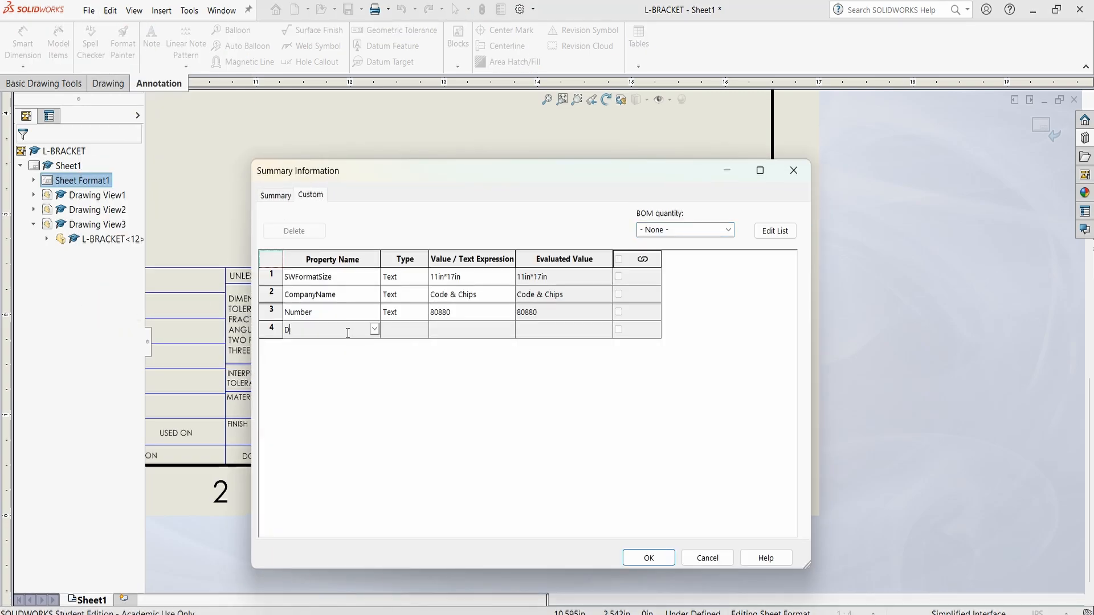
{"action": "type", "text": "Drawn"}
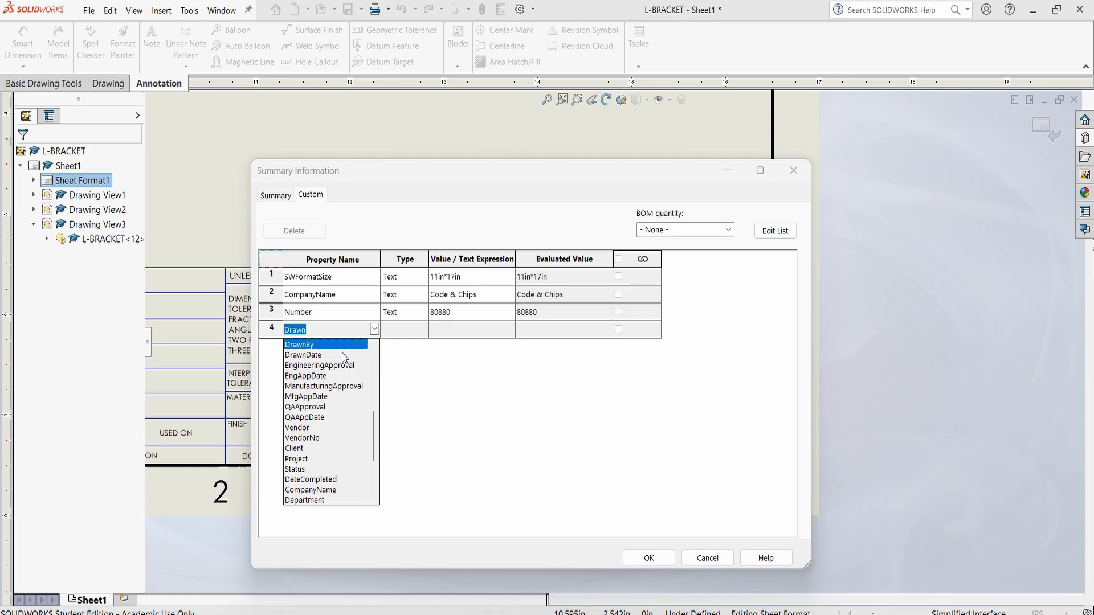
{"action": "left_click", "coordinate": [331, 345]}
{"action": "left_click", "coordinate": [469, 333]}
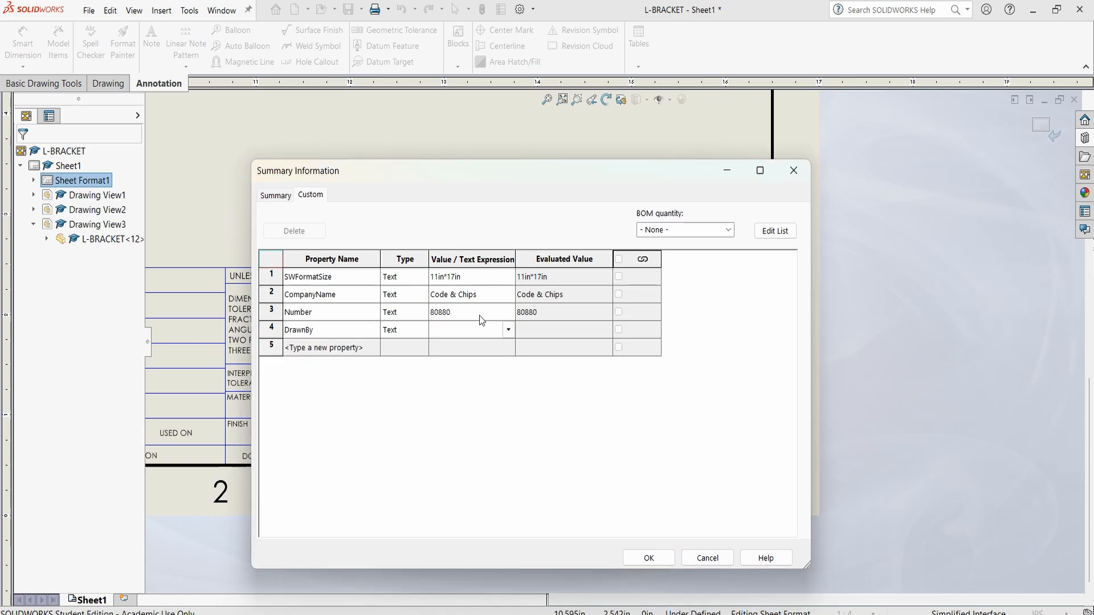
Add a DrawnDate custom property of type Text with the value 1/28/2026 and accept the file properties
{"action": "left_click", "coordinate": [367, 349]}
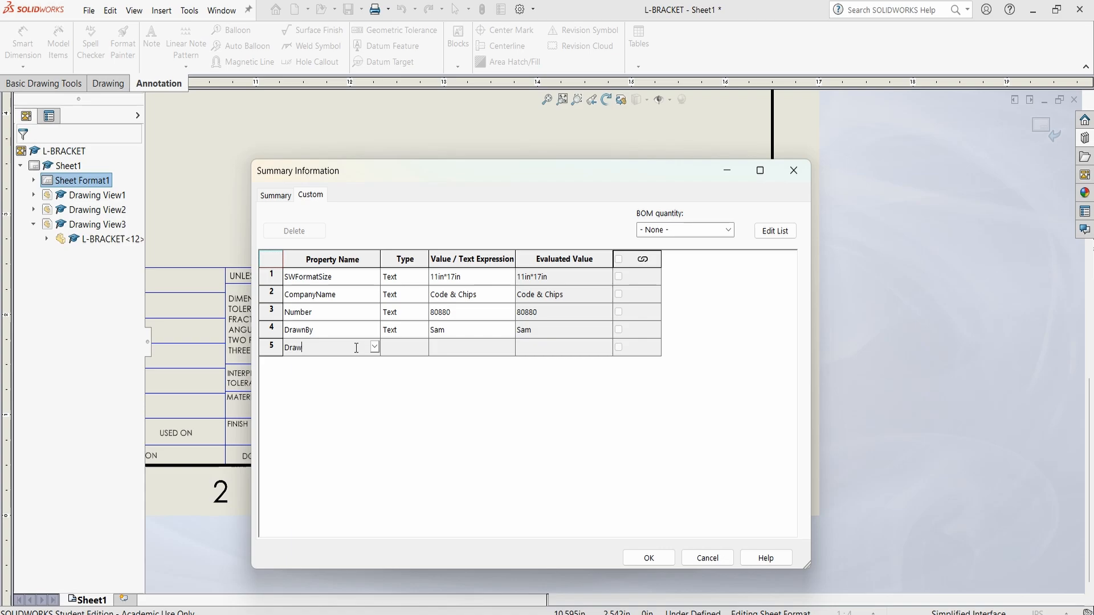
{"action": "type", "text": "Drawn"}
{"action": "left_click", "coordinate": [396, 364]}
{"action": "left_click", "coordinate": [458, 350]}
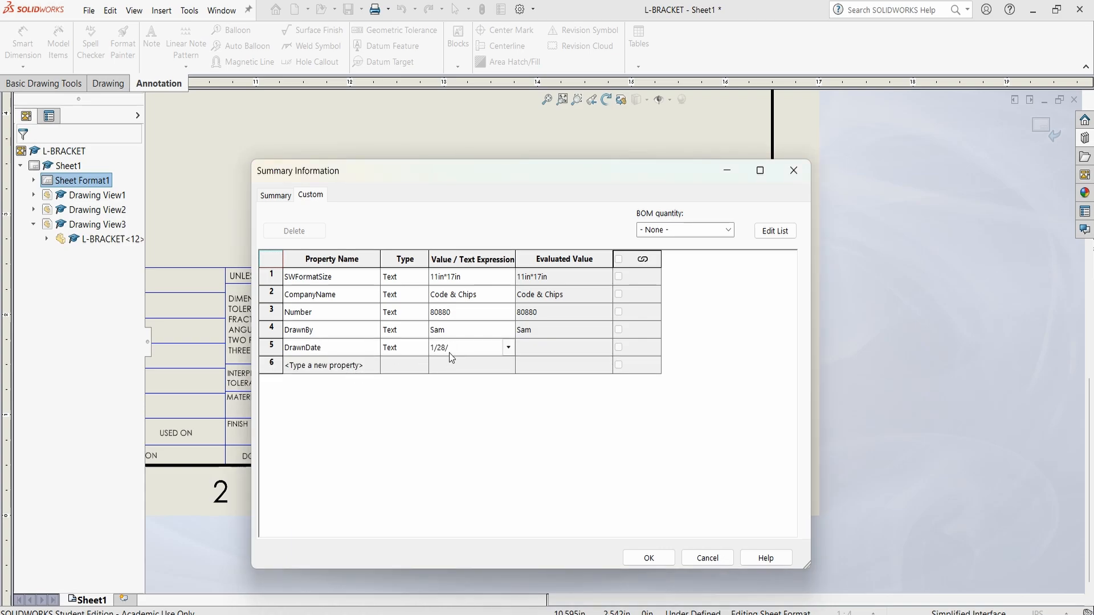
{"action": "type", "text": "1/28/2026"}
{"action": "key", "text": "Return"}
{"action": "left_click", "coordinate": [640, 562]}
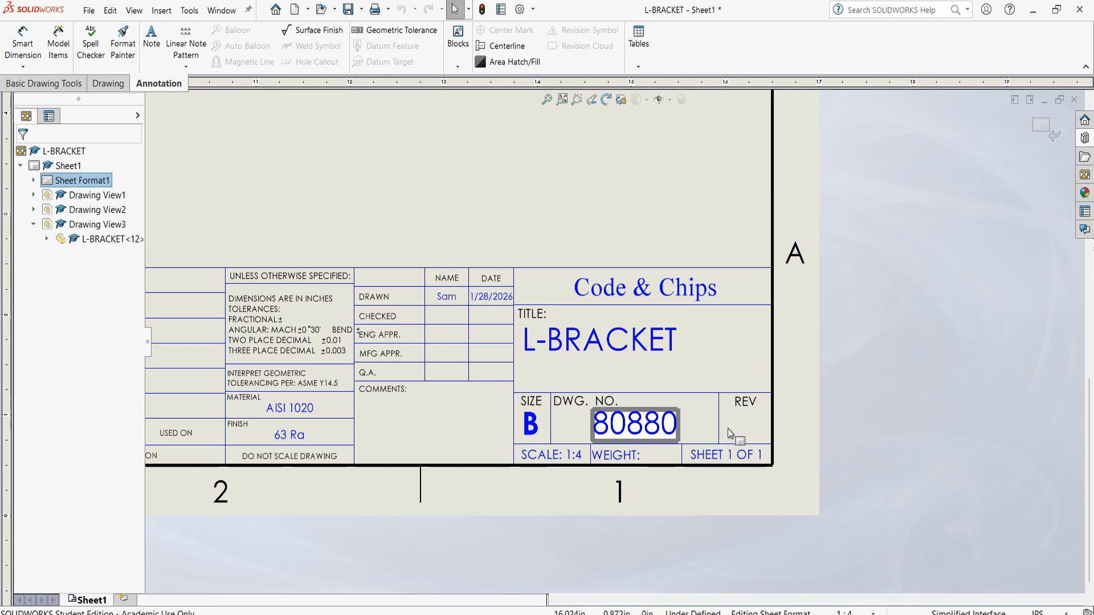
Add a Revision custom property of type Text with the value A to the drawing file and accept it
{"action": "left_click", "coordinate": [89, 10]}
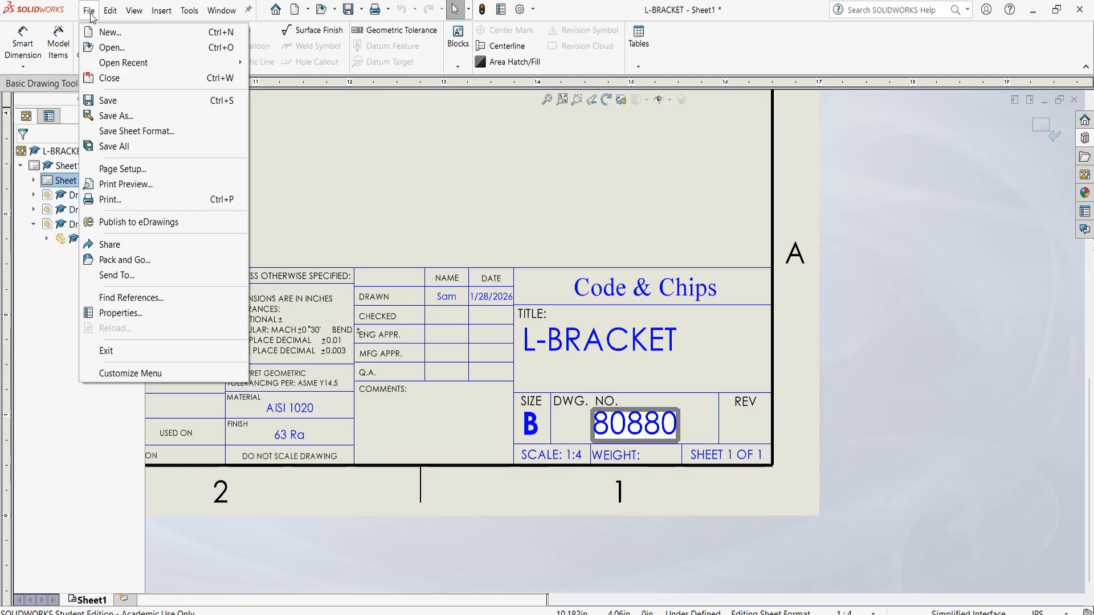
{"action": "left_click", "coordinate": [174, 313]}
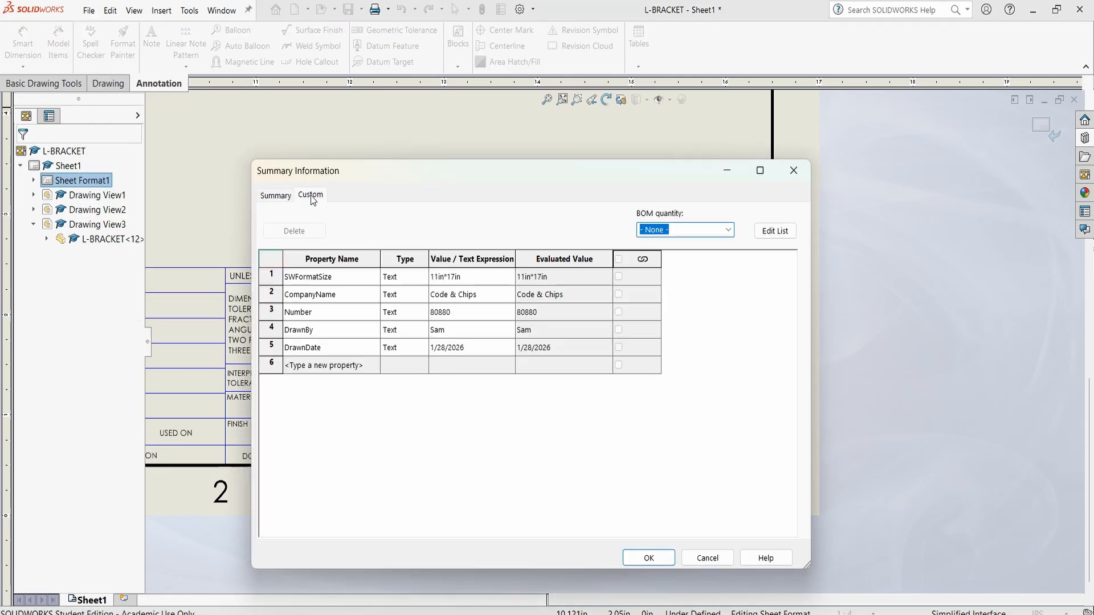
{"action": "left_click", "coordinate": [336, 365]}
{"action": "type", "text": "revision"}
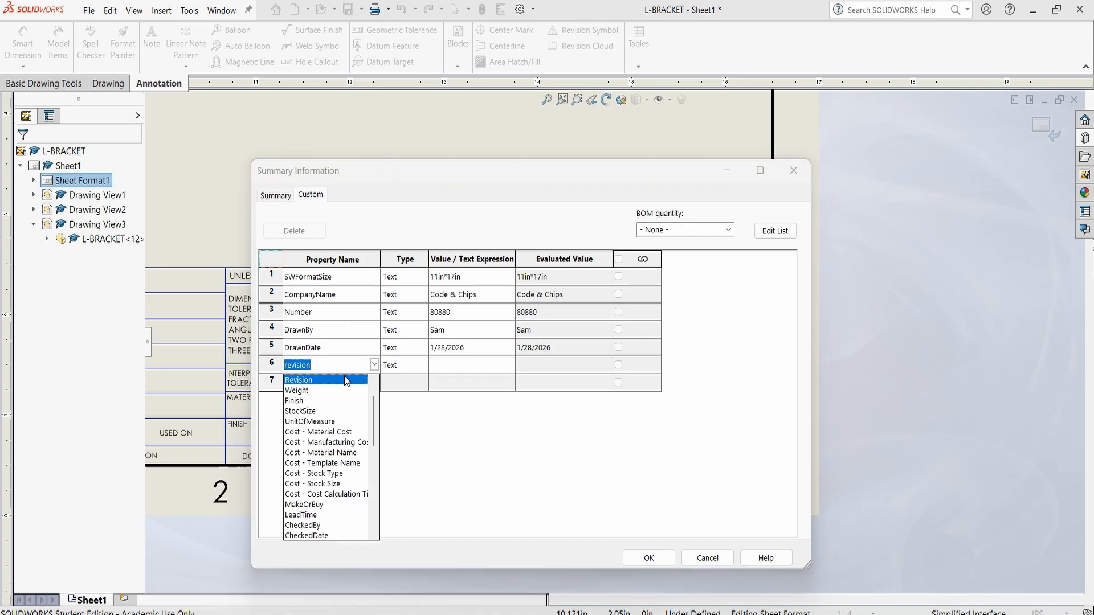
{"action": "left_click", "coordinate": [344, 379]}
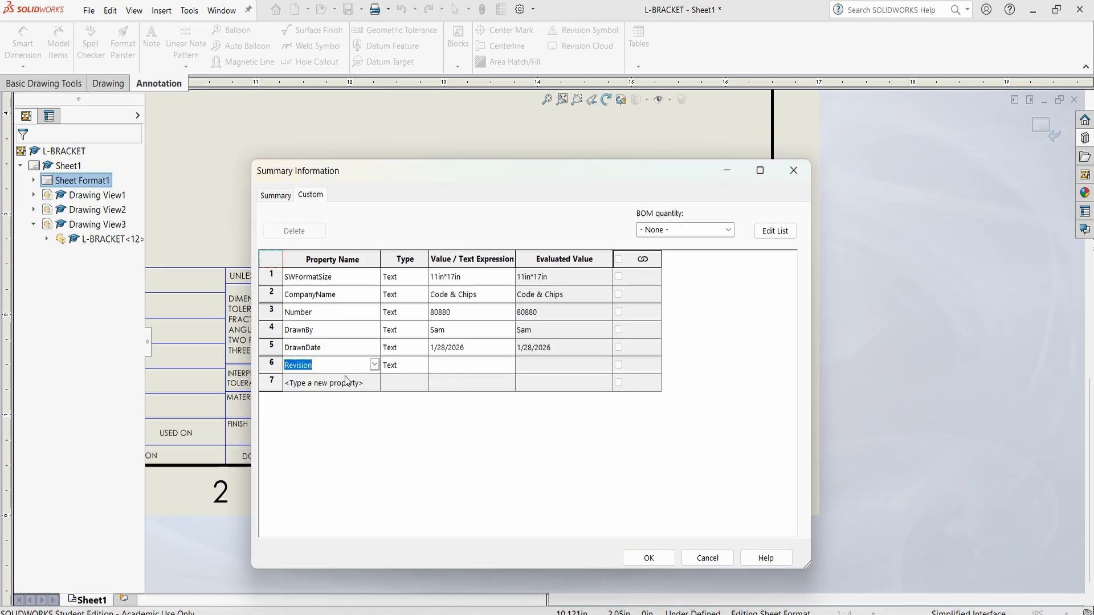
{"action": "left_click", "coordinate": [439, 365]}
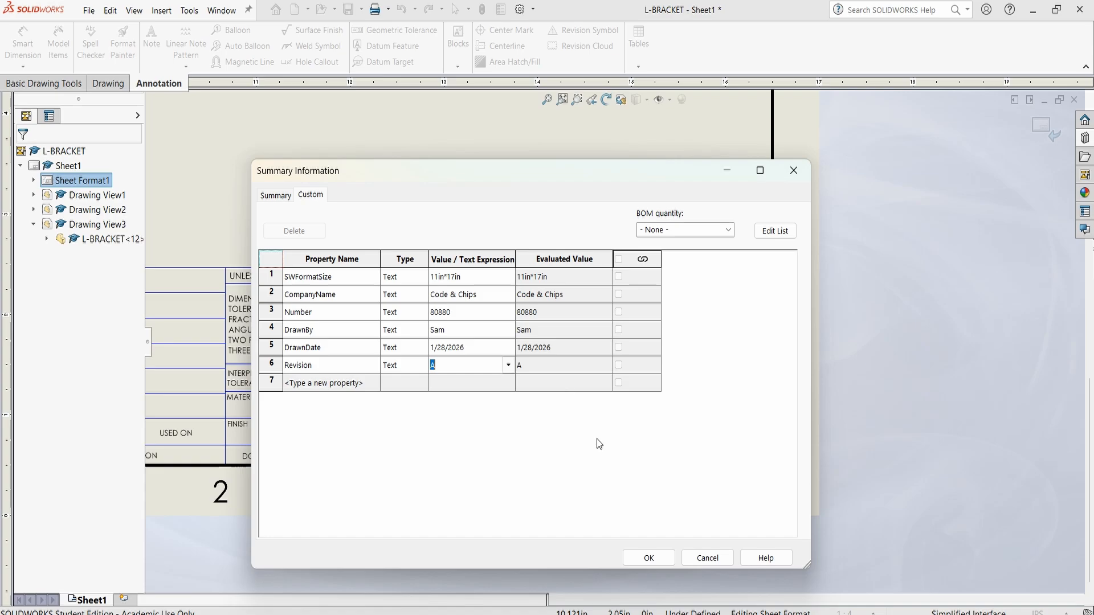
{"action": "left_click", "coordinate": [634, 560]}
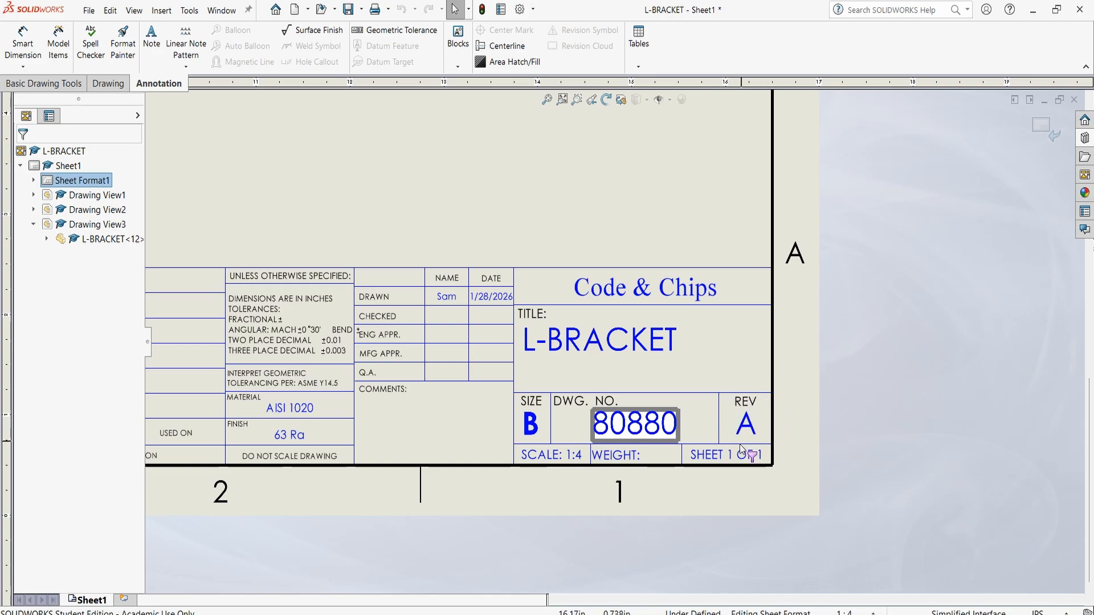
Leave sheet format editing and return to editing Sheet1
{"action": "scroll", "coordinate": [747, 388], "scroll_direction": "up", "scroll_amount": 3}
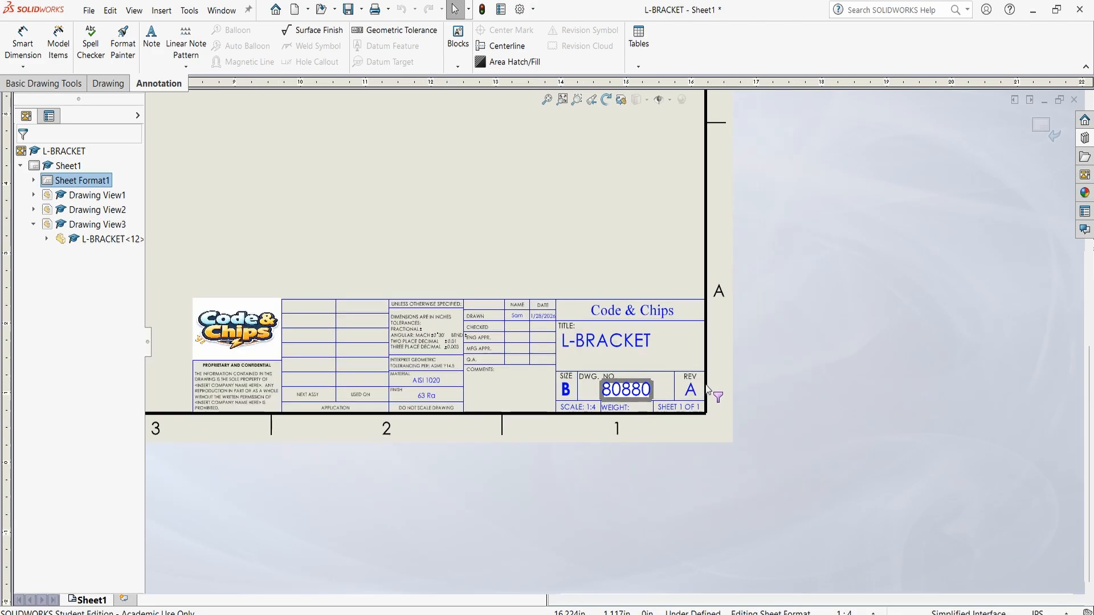
{"action": "scroll", "coordinate": [607, 183], "scroll_direction": "up", "scroll_amount": 2}
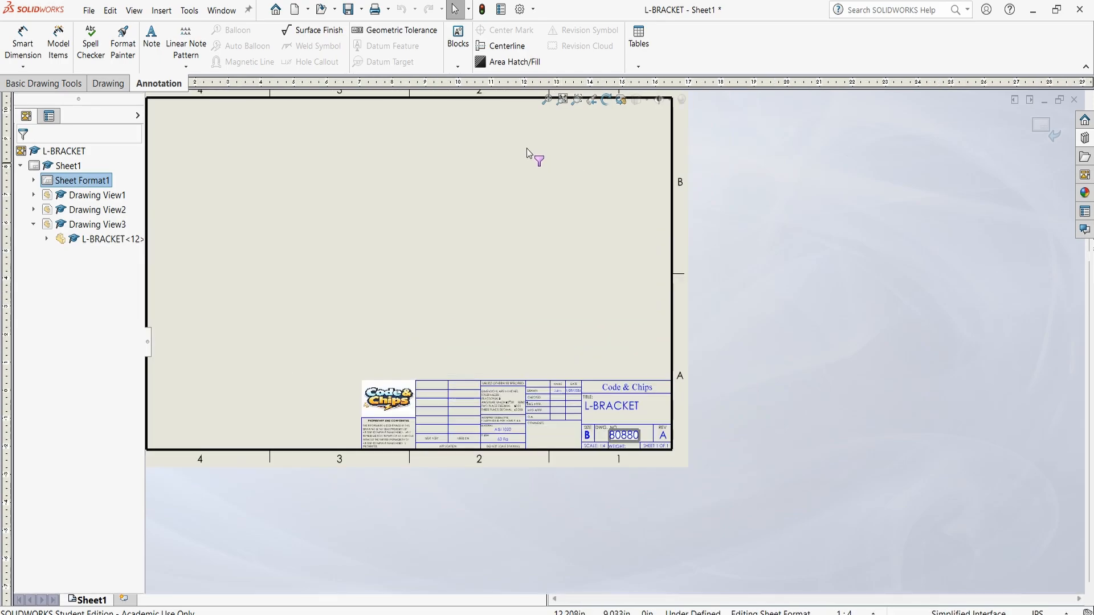
{"action": "scroll", "coordinate": [483, 150], "scroll_direction": "down", "scroll_amount": 1}
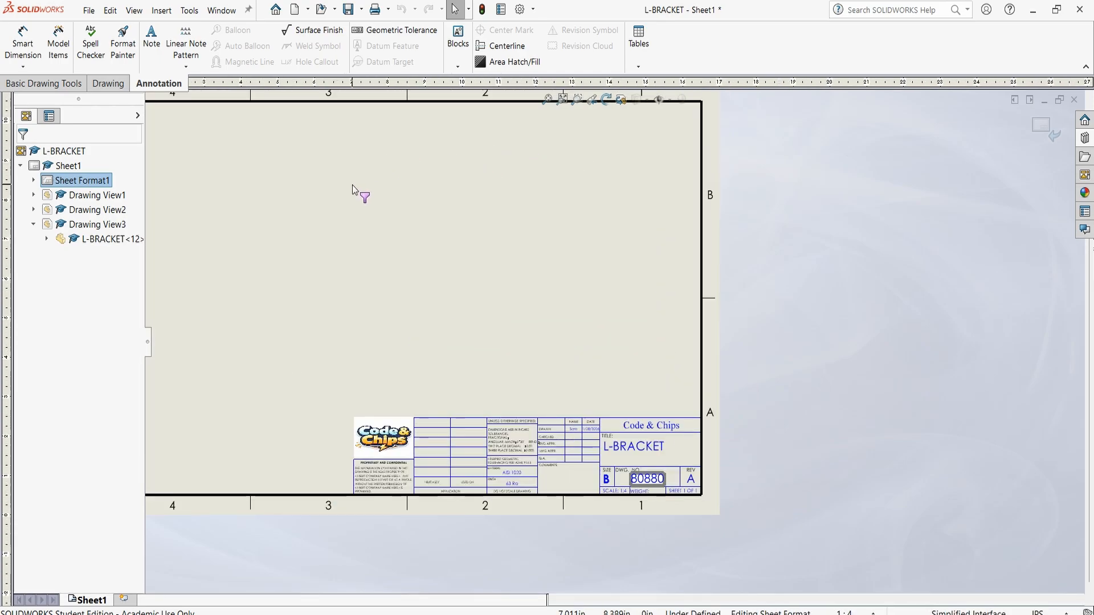
{"action": "right_click", "coordinate": [76, 167]}
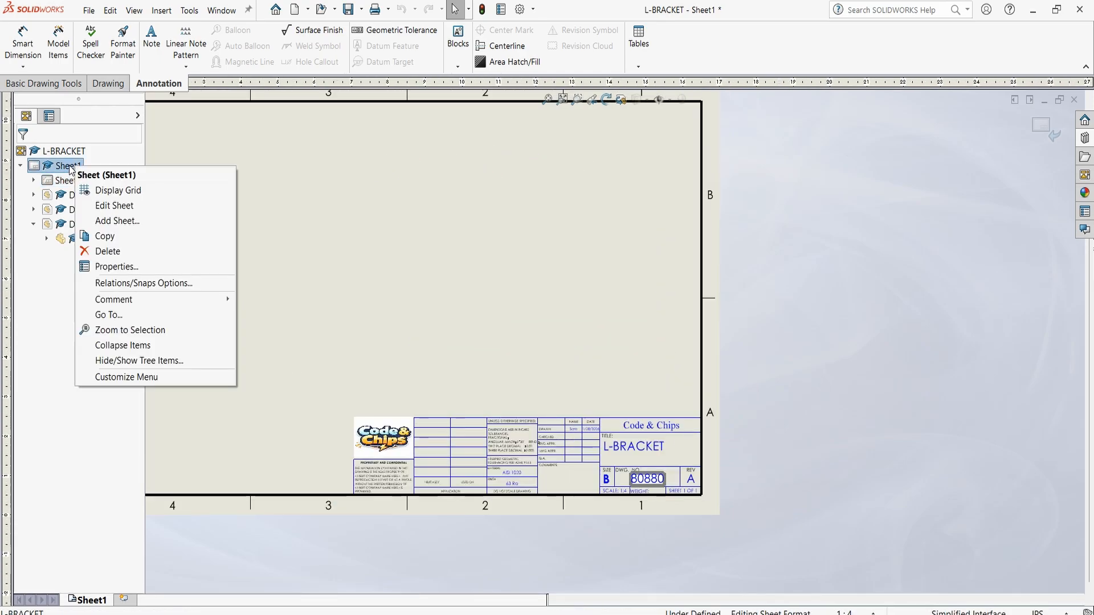
{"action": "left_click", "coordinate": [162, 205]}
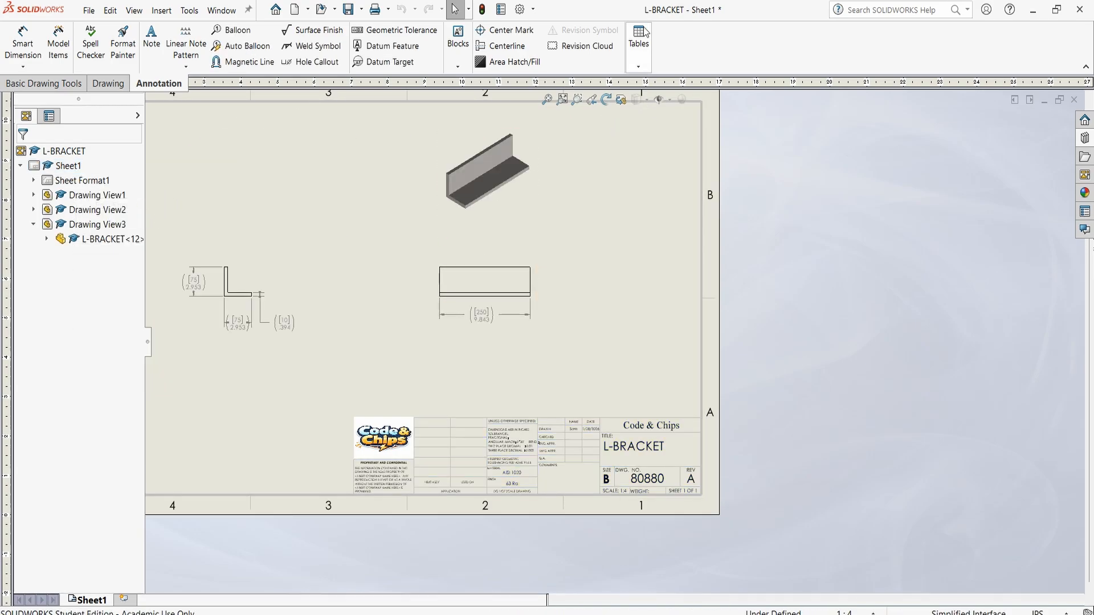
Insert a revision table on the sheet using the standard revision template and circular revision symbols
{"action": "left_click", "coordinate": [639, 66]}
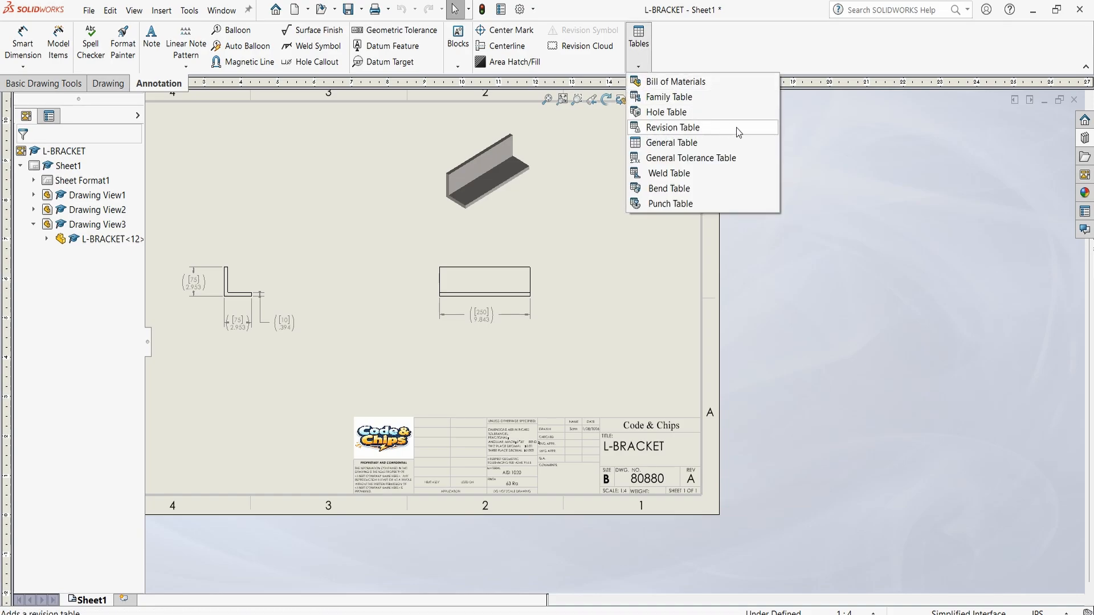
{"action": "left_click", "coordinate": [755, 133]}
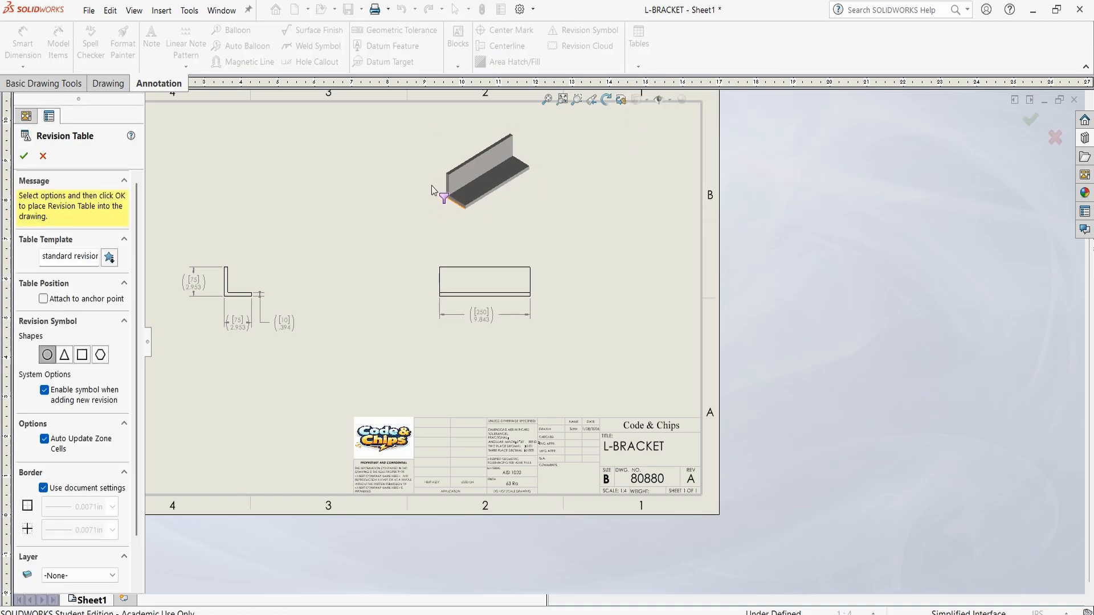
{"action": "left_click", "coordinate": [24, 156]}
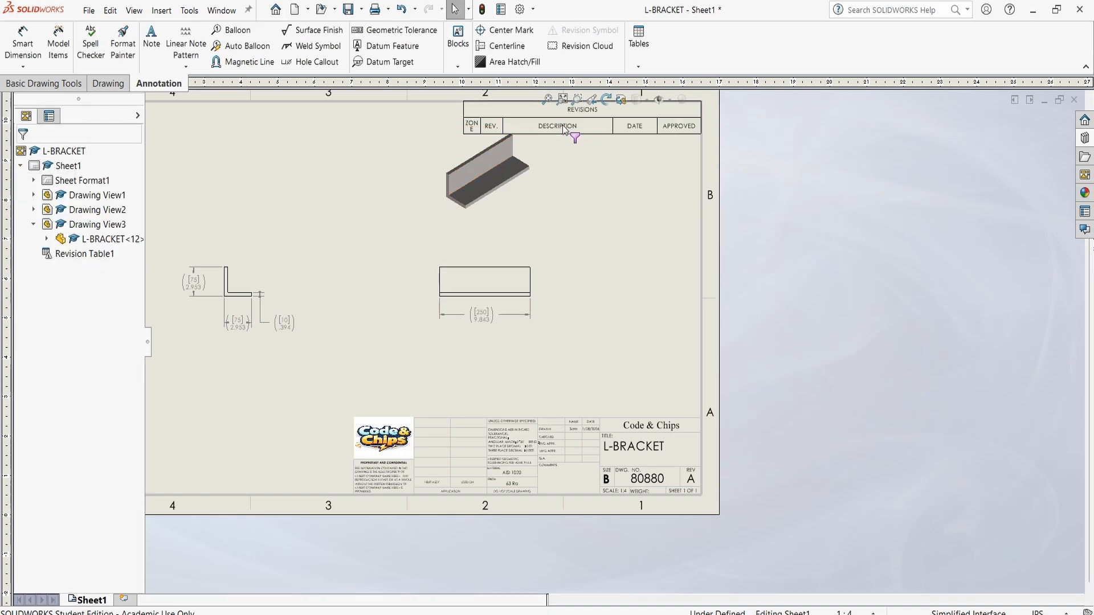
Move the isometric view down so it clears the revision table and sits just above the 250 mm long view
{"action": "key", "text": "f"}
{"action": "scroll", "coordinate": [549, 313], "scroll_direction": "down", "scroll_amount": 5}
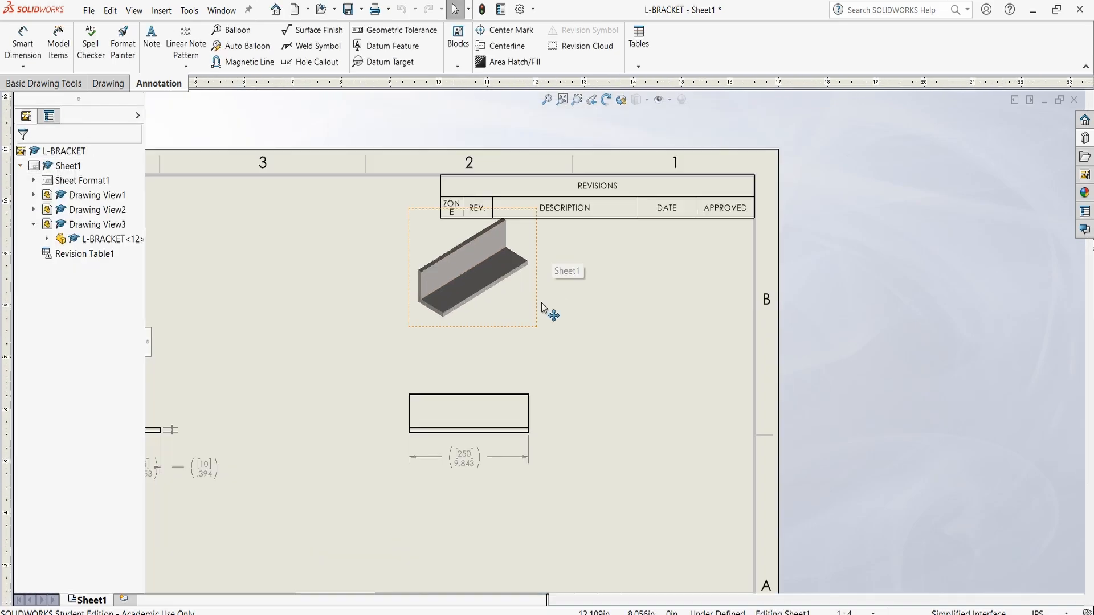
{"action": "left_click", "coordinate": [530, 320]}
{"action": "left_click", "coordinate": [535, 328]}
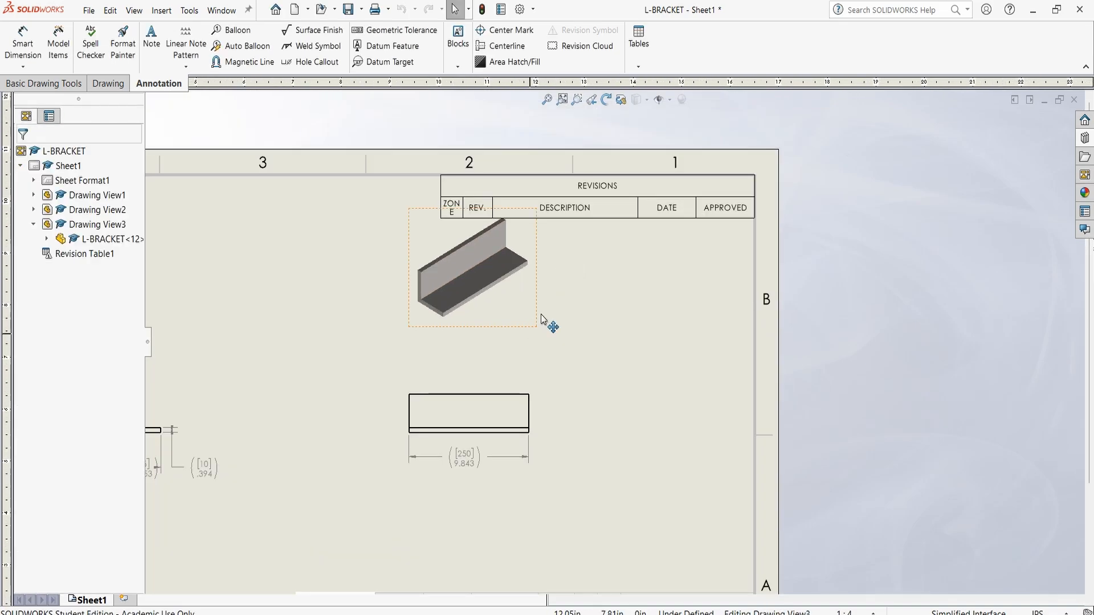
{"action": "left_click_drag", "start_coordinate": [536, 327], "coordinate": [532, 381]}
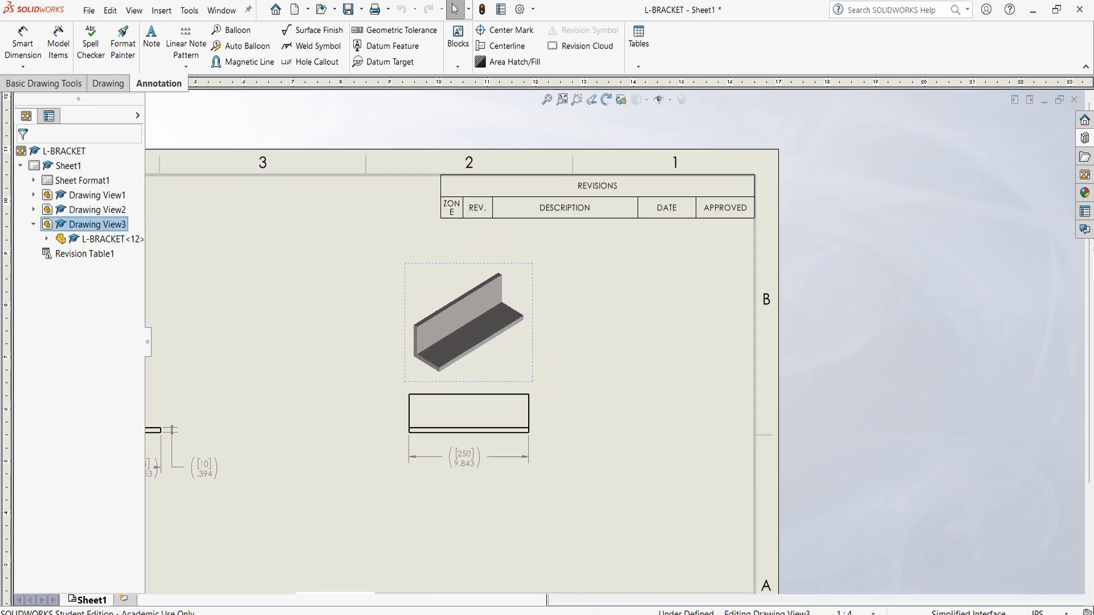
Add revision A as a new row in the revision table
{"action": "right_click", "coordinate": [523, 190]}
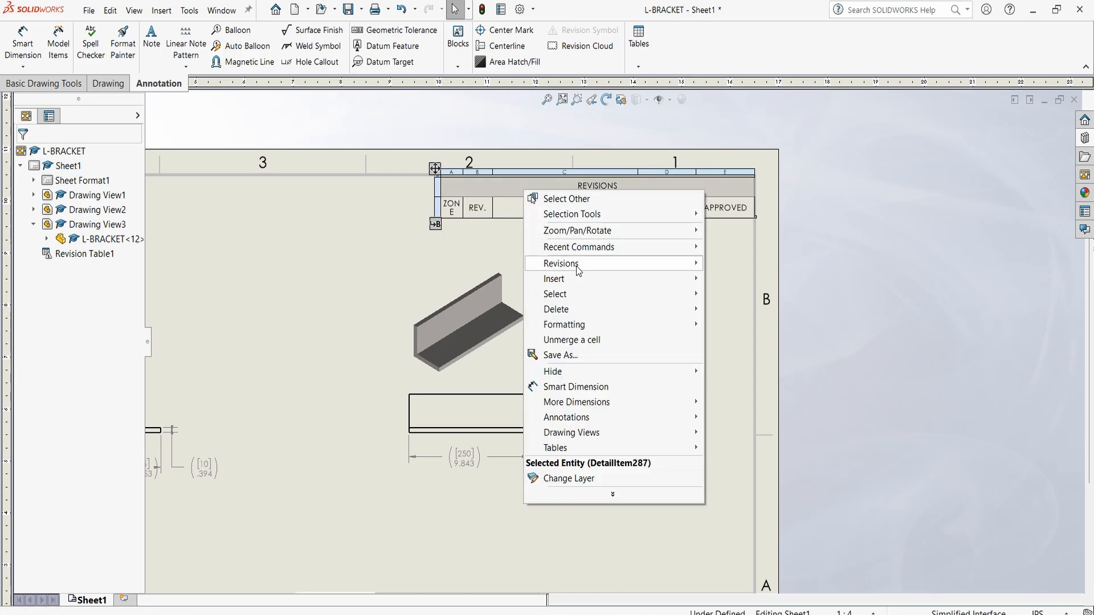
{"action": "mouse_move", "coordinate": [588, 268]}
{"action": "left_click", "coordinate": [744, 263]}
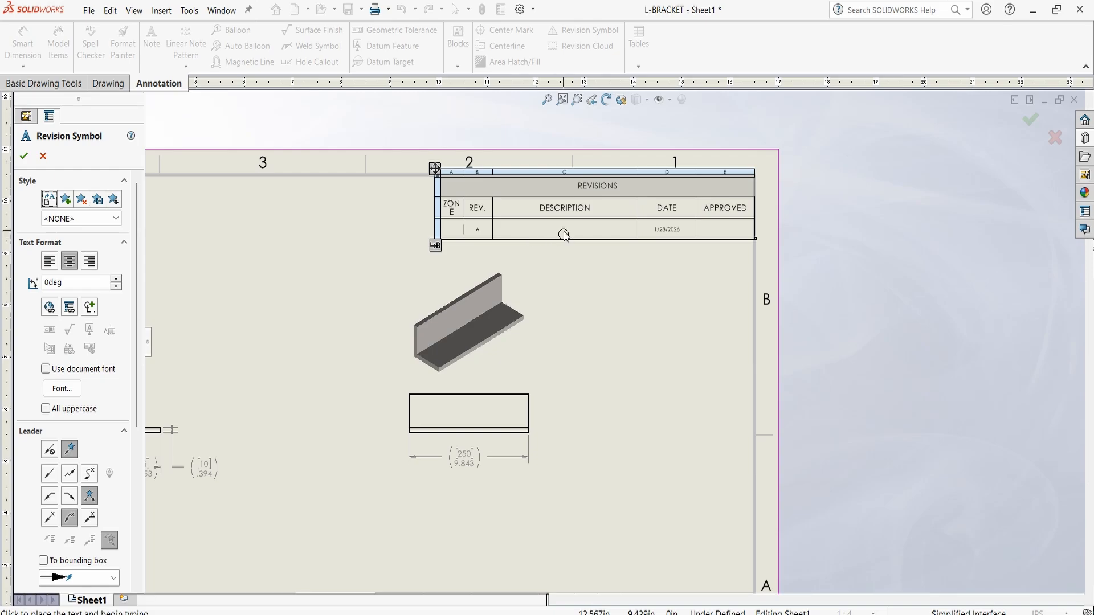
Attach a revision A symbol with a leader to the horizontal flange of the isometric view, placing it outside the view's upper right
{"action": "scroll", "coordinate": [548, 237], "scroll_direction": "down", "scroll_amount": 4}
{"action": "scroll", "coordinate": [604, 254], "scroll_direction": "down", "scroll_amount": 2}
{"action": "scroll", "coordinate": [427, 365], "scroll_direction": "up", "scroll_amount": 3}
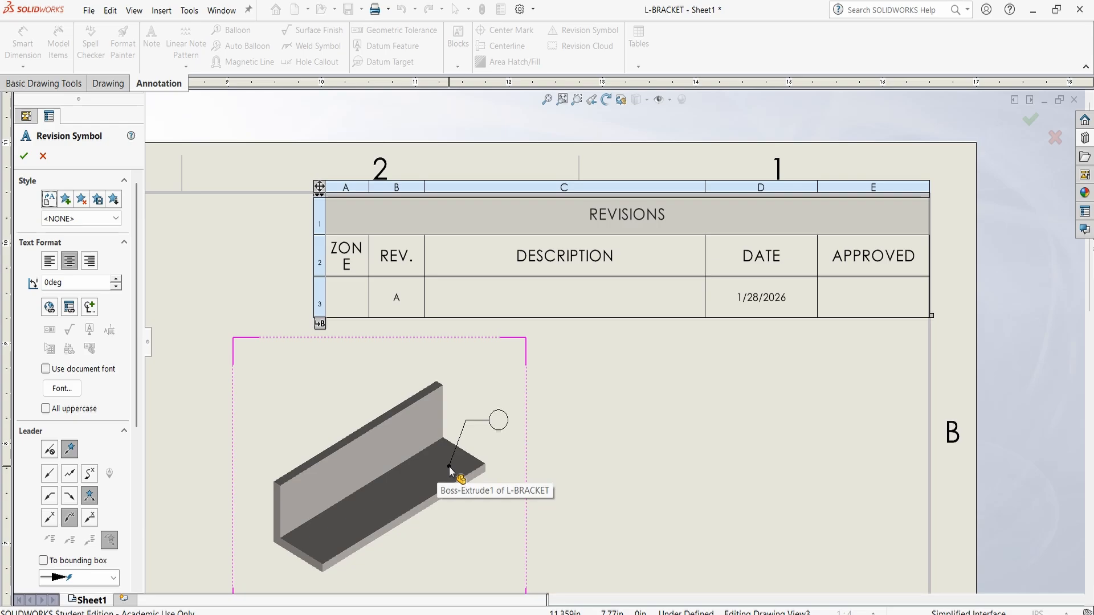
{"action": "left_click", "coordinate": [449, 467]}
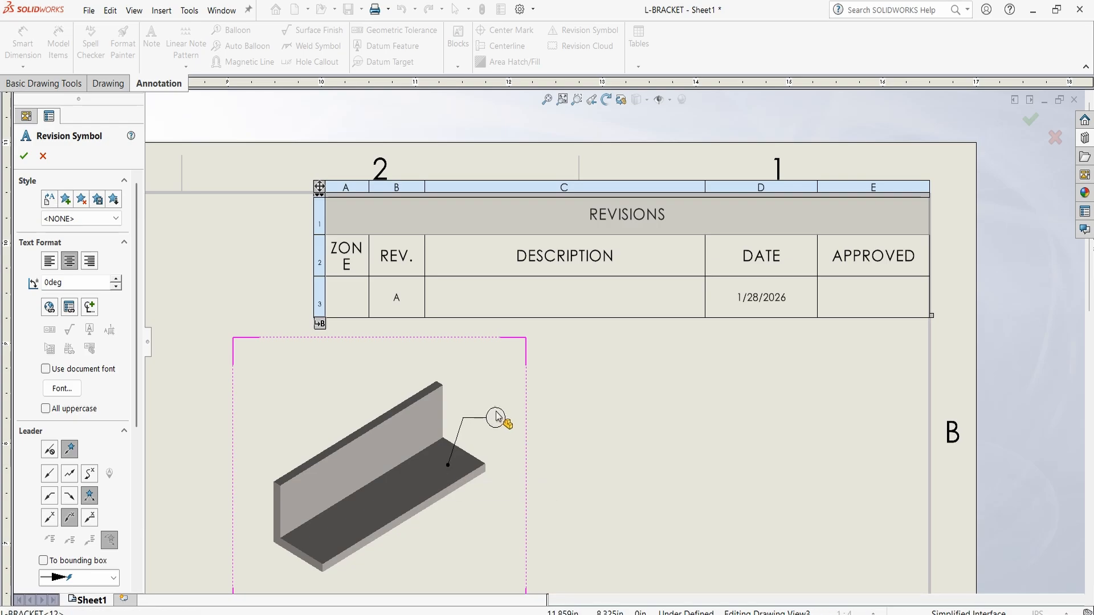
{"action": "left_click", "coordinate": [557, 404]}
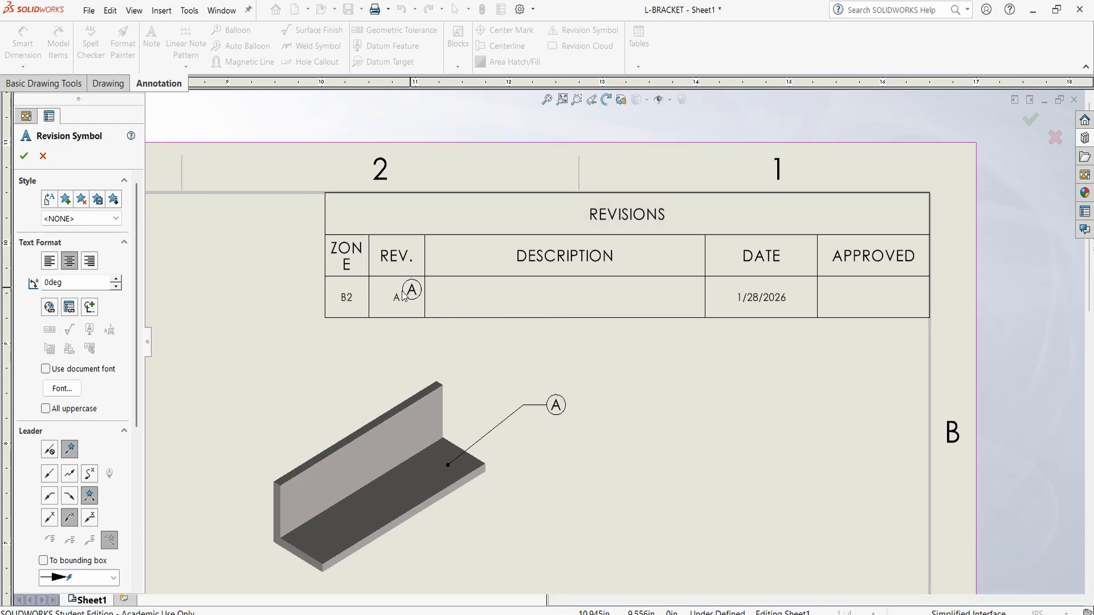
{"action": "left_click", "coordinate": [24, 157]}
Fill in the revision A description as ECO 32510 RELEASE TO MANUFACTURING
{"action": "scroll", "coordinate": [616, 313], "scroll_direction": "down", "scroll_amount": 2}
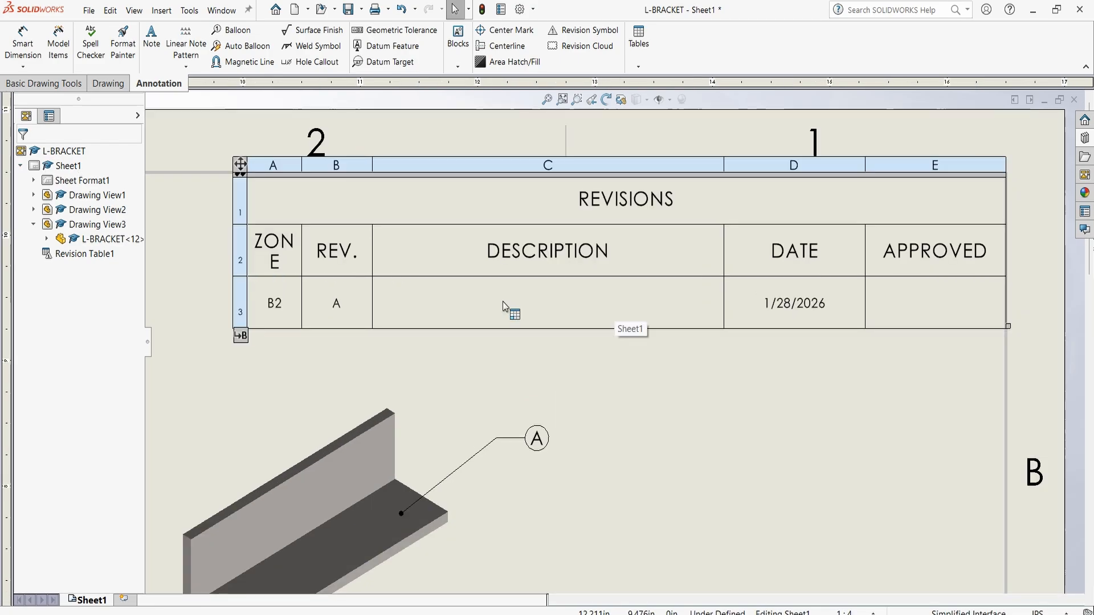
{"action": "left_click", "coordinate": [502, 306]}
{"action": "double_click", "coordinate": [531, 305]}
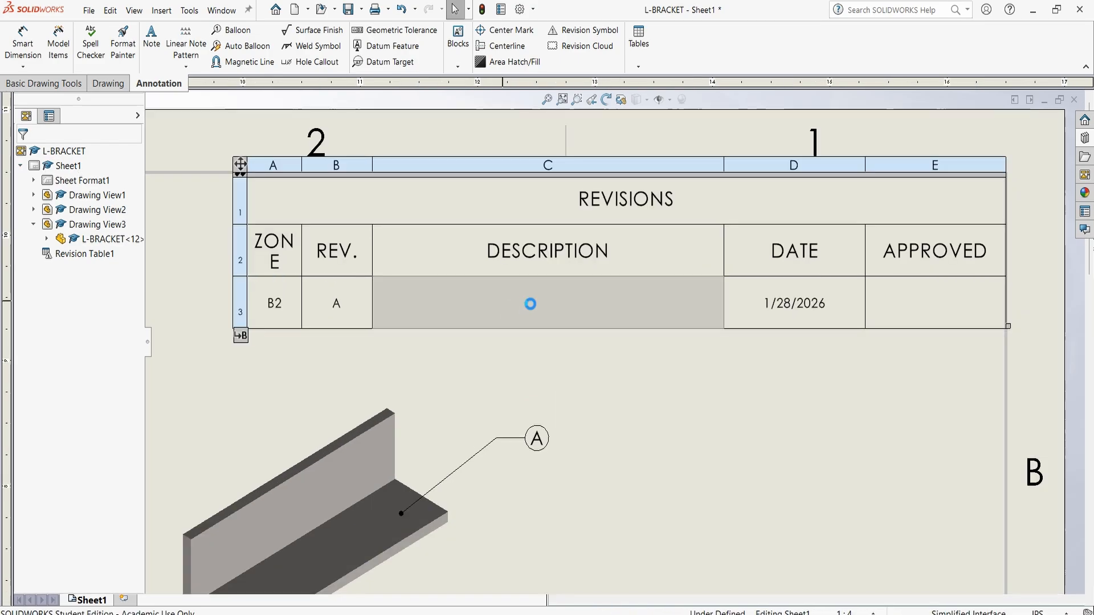
{"action": "key", "text": "ctrl+v"}
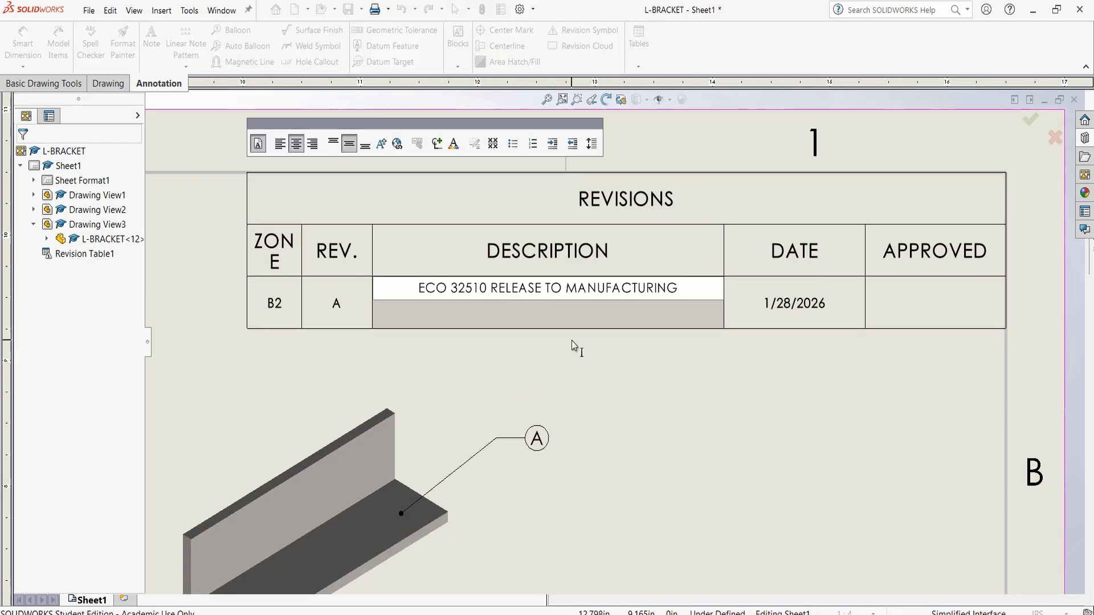
{"action": "left_click", "coordinate": [573, 338]}
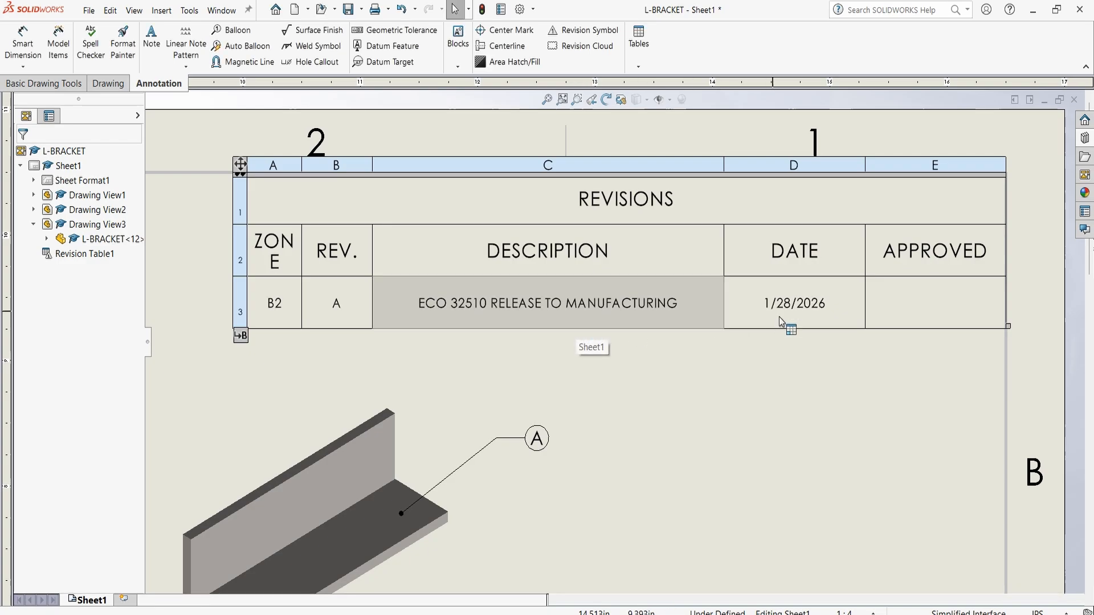
Enter the approver's name in the APPROVED cell of the revision A row
{"action": "left_click", "coordinate": [934, 311]}
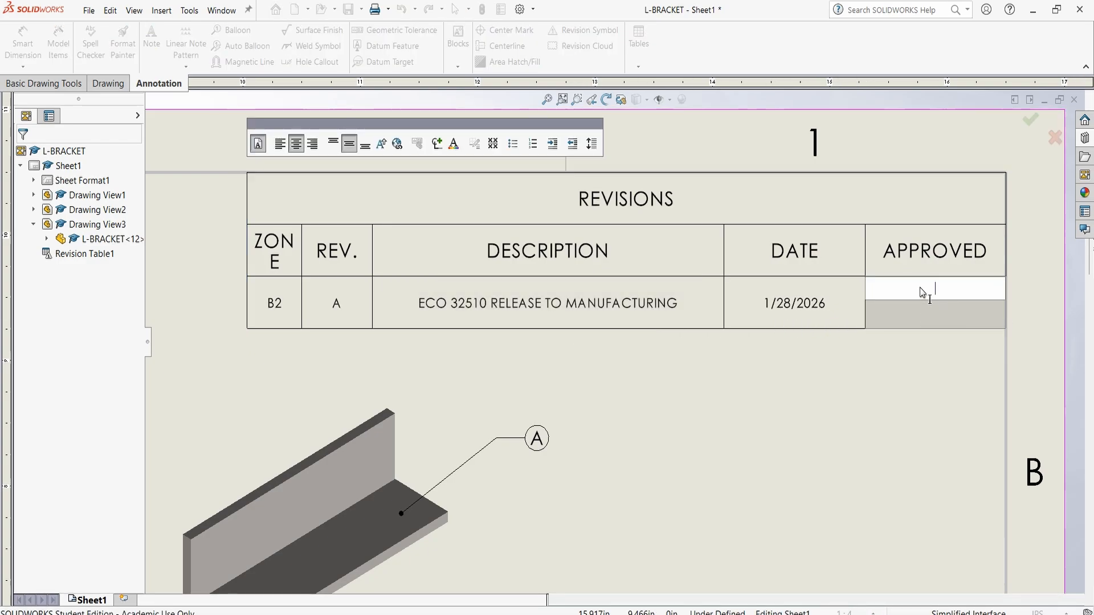
{"action": "type", "text": "TOM"}
{"action": "left_click", "coordinate": [829, 362]}
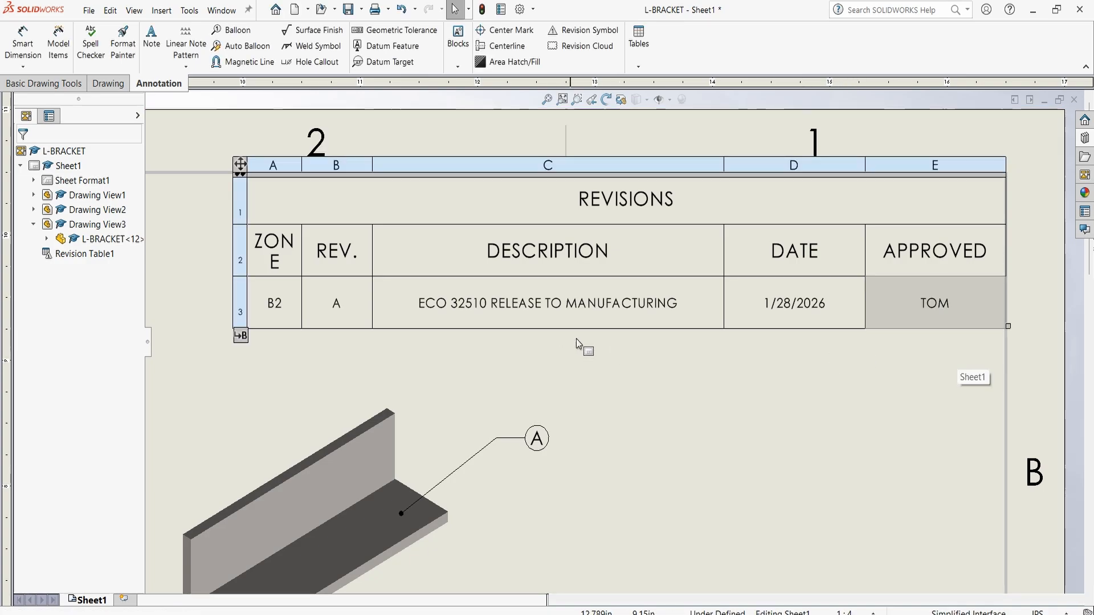
Open Sheet Format1 for editing
{"action": "scroll", "coordinate": [604, 379], "scroll_direction": "up", "scroll_amount": 2}
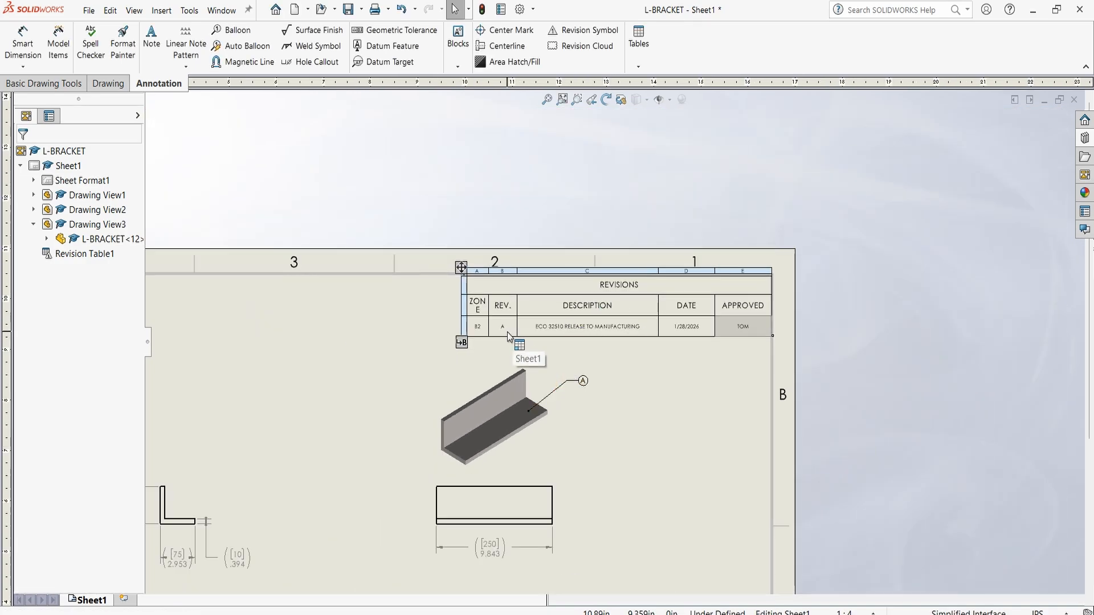
{"action": "scroll", "coordinate": [604, 443], "scroll_direction": "up", "scroll_amount": 3}
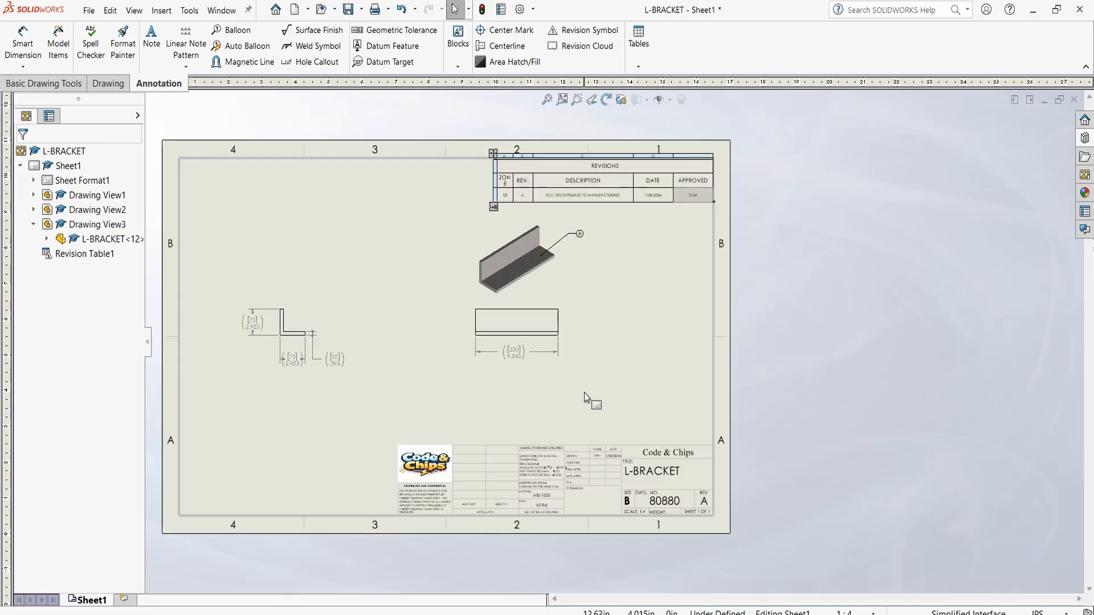
{"action": "scroll", "coordinate": [606, 503], "scroll_direction": "down", "scroll_amount": 1}
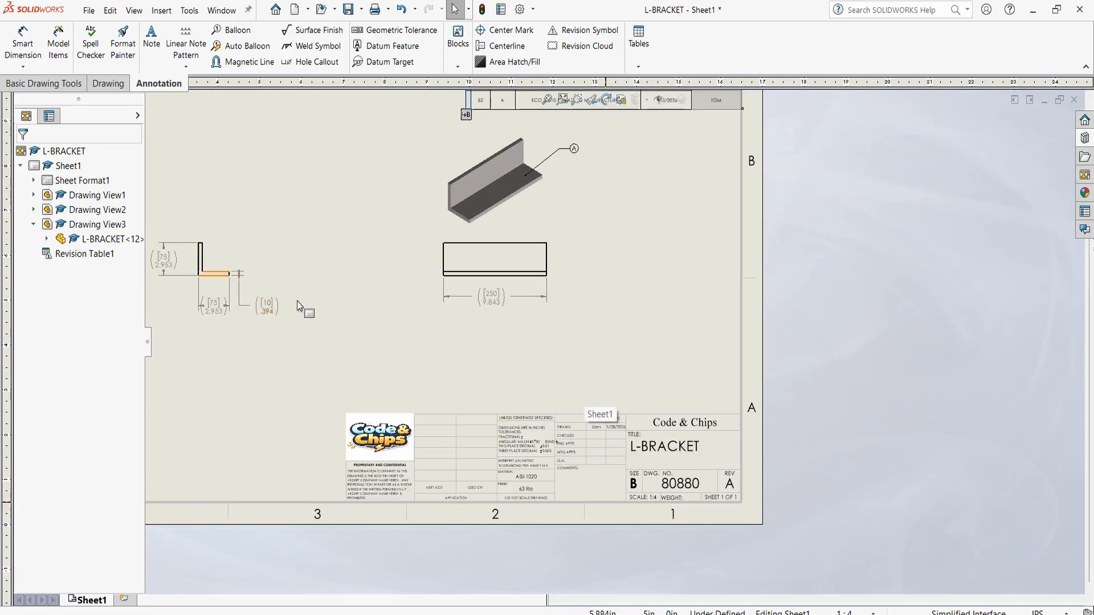
{"action": "right_click", "coordinate": [82, 181]}
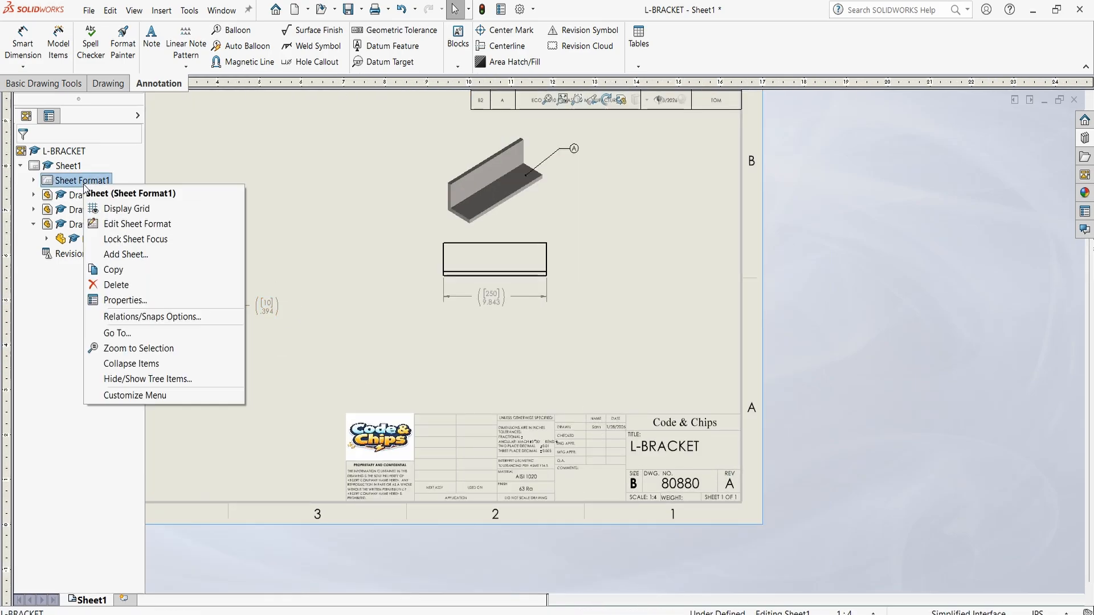
{"action": "left_click", "coordinate": [131, 224]}
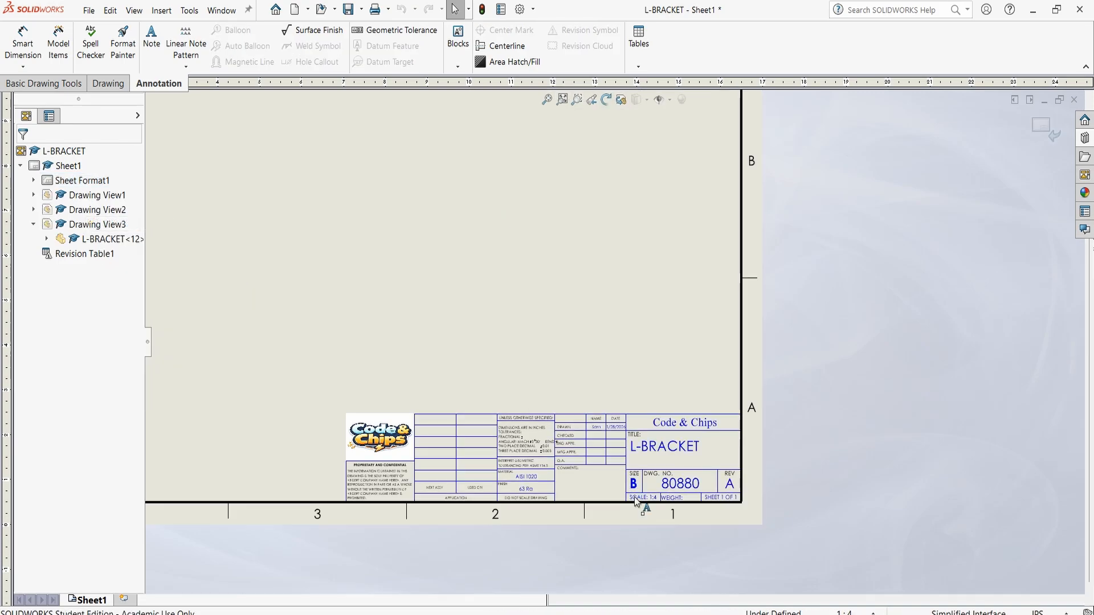
Insert the Third-Angle-Projection picture from the FOR_RECORDING folder into the sheet format
{"action": "scroll", "coordinate": [610, 479], "scroll_direction": "down", "scroll_amount": 3}
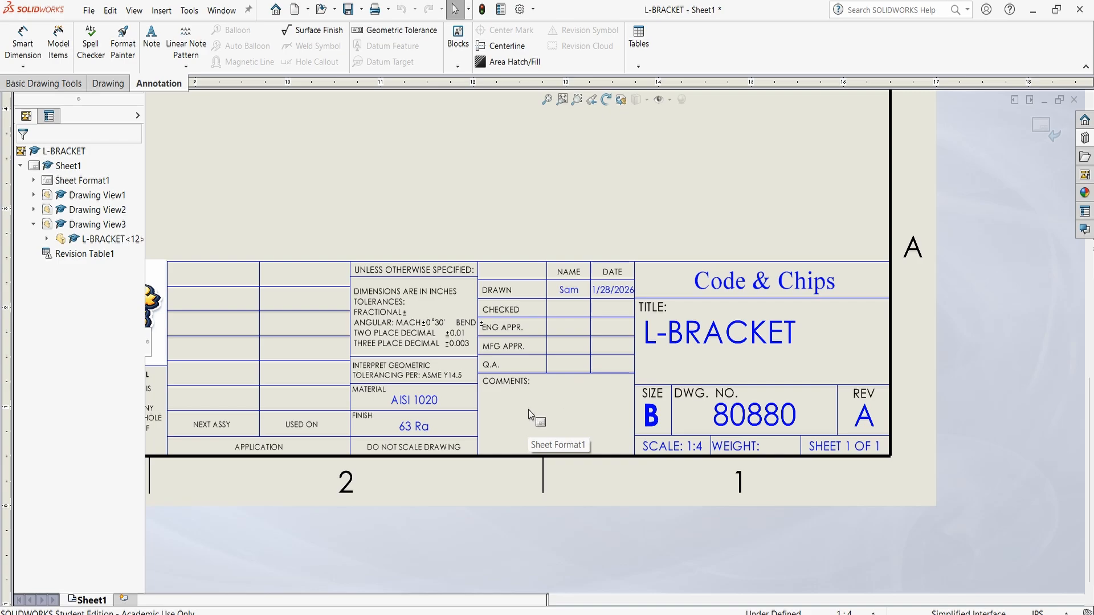
{"action": "left_click", "coordinate": [168, 12]}
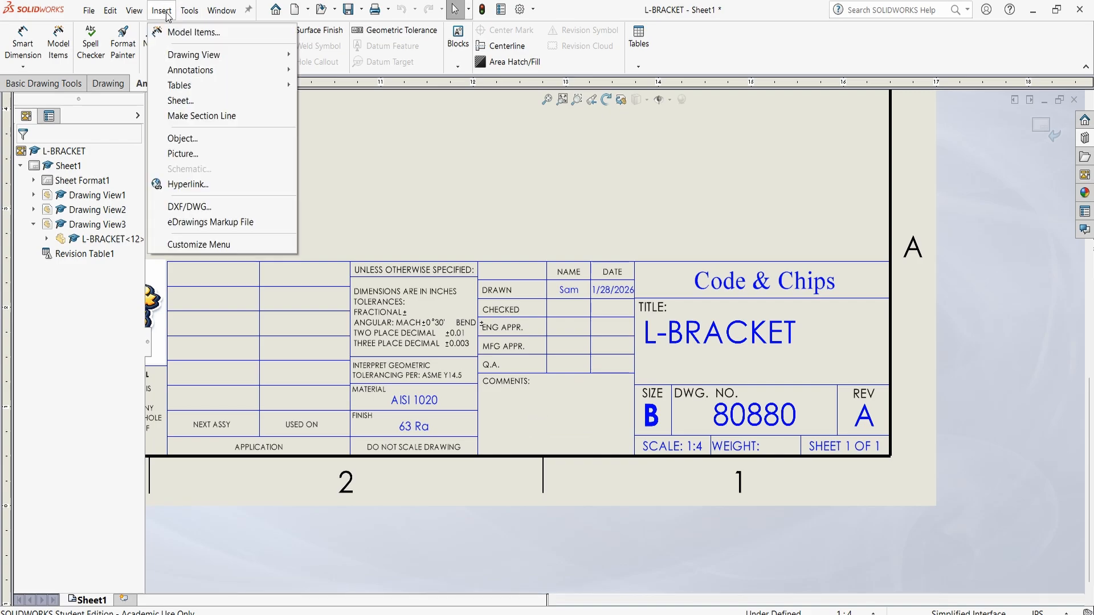
{"action": "left_click", "coordinate": [235, 155]}
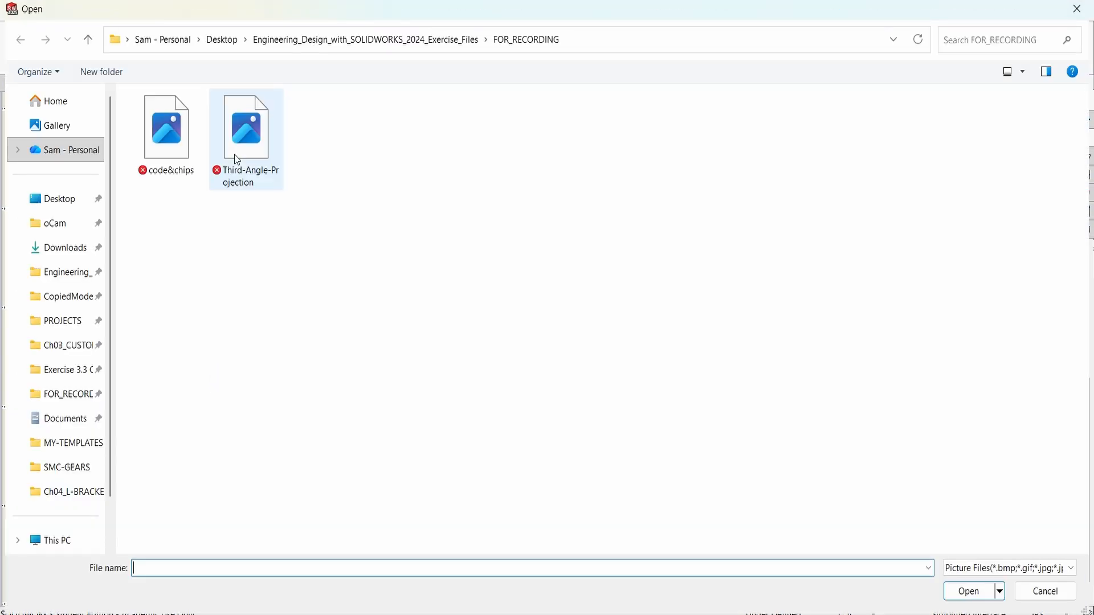
{"action": "double_click", "coordinate": [246, 146]}
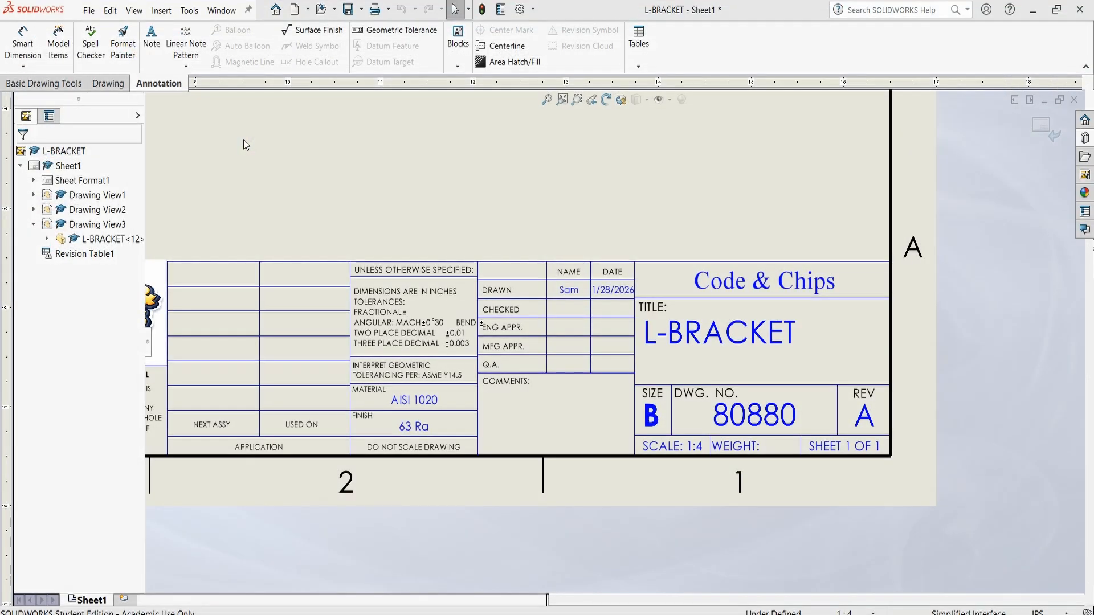
Shrink the projection picture to about 1.07 by 0.65 in, fit it inside the title block's COMMENTS box, and accept it
{"action": "scroll", "coordinate": [279, 338], "scroll_direction": "up", "scroll_amount": 5}
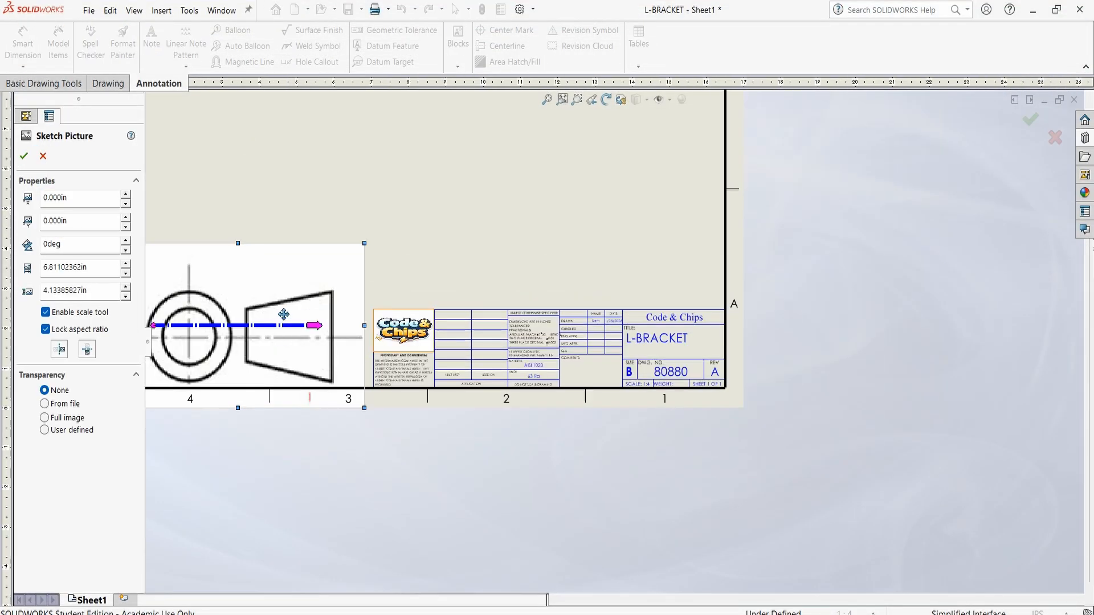
{"action": "mouse_move", "coordinate": [258, 308]}
{"action": "left_mouse_down"}
{"action": "mouse_move", "coordinate": [325, 276]}
{"action": "mouse_move", "coordinate": [464, 334]}
{"action": "mouse_move", "coordinate": [459, 263]}
{"action": "mouse_move", "coordinate": [585, 355]}
{"action": "left_mouse_up"}
{"action": "scroll", "coordinate": [621, 367], "scroll_direction": "down", "scroll_amount": 3}
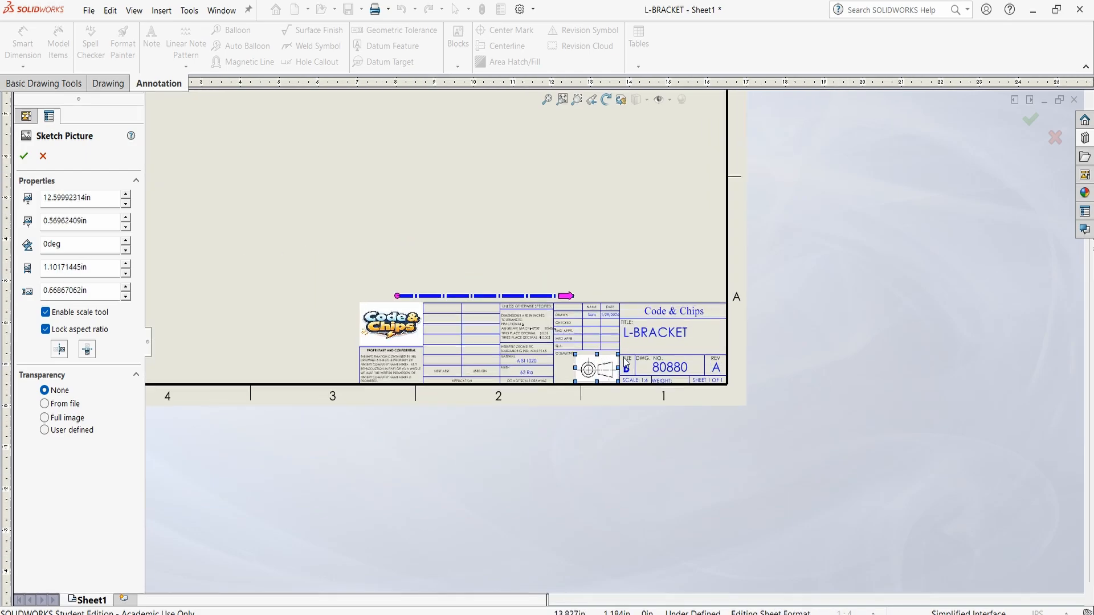
{"action": "scroll", "coordinate": [619, 368], "scroll_direction": "down", "scroll_amount": 4}
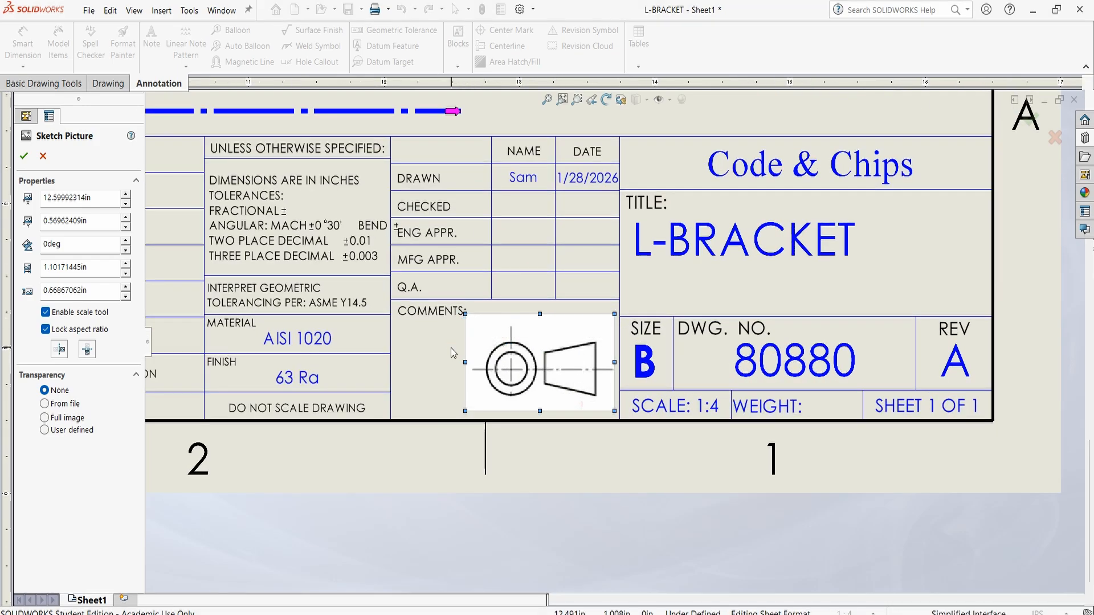
{"action": "left_click_drag", "start_coordinate": [518, 354], "coordinate": [488, 358]}
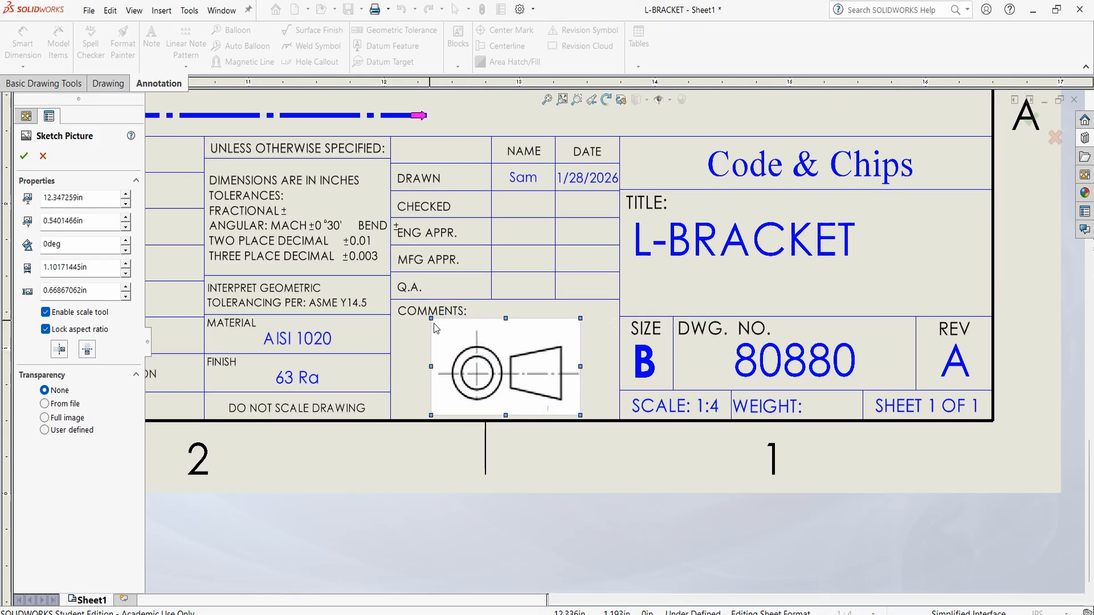
{"action": "left_click_drag", "start_coordinate": [431, 318], "coordinate": [436, 322]}
{"action": "left_click_drag", "start_coordinate": [498, 363], "coordinate": [488, 358]}
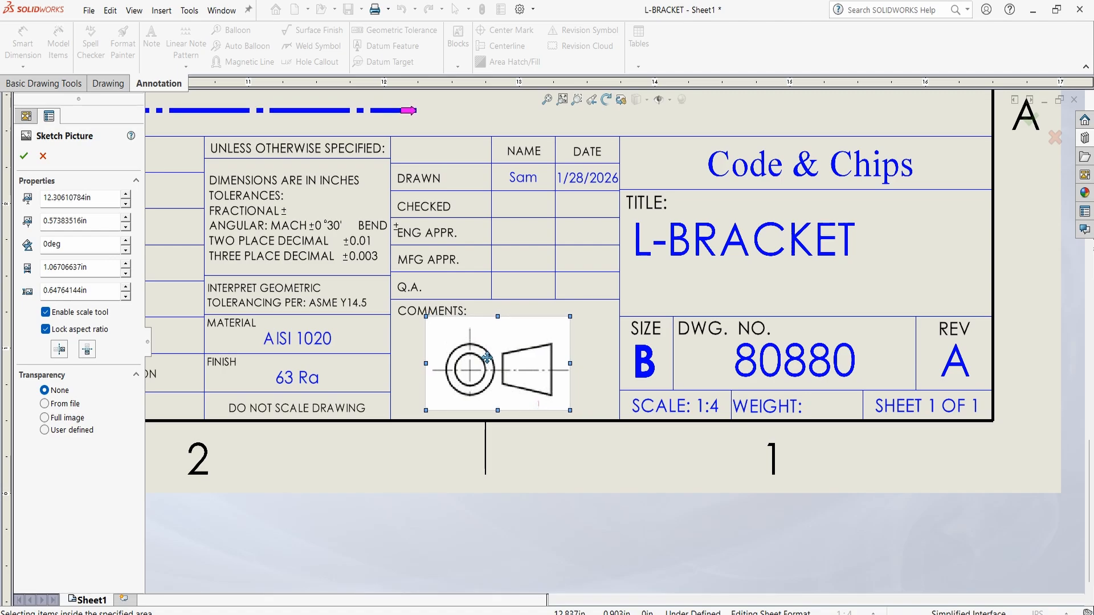
{"action": "left_click", "coordinate": [24, 156]}
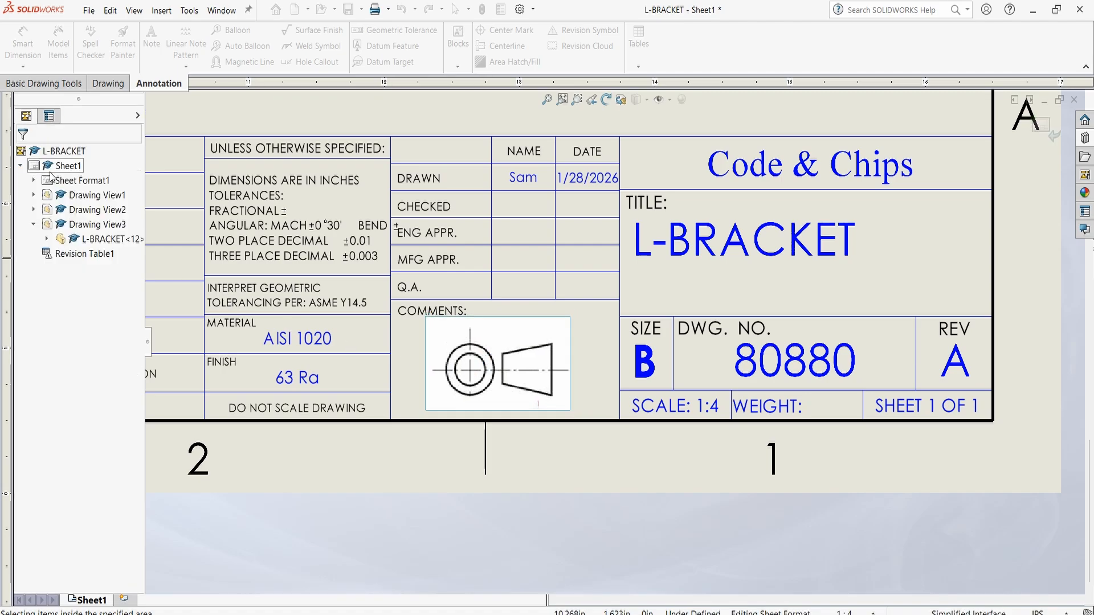
Leave the sheet format and return to editing the drawing sheet
{"action": "key", "text": "f"}
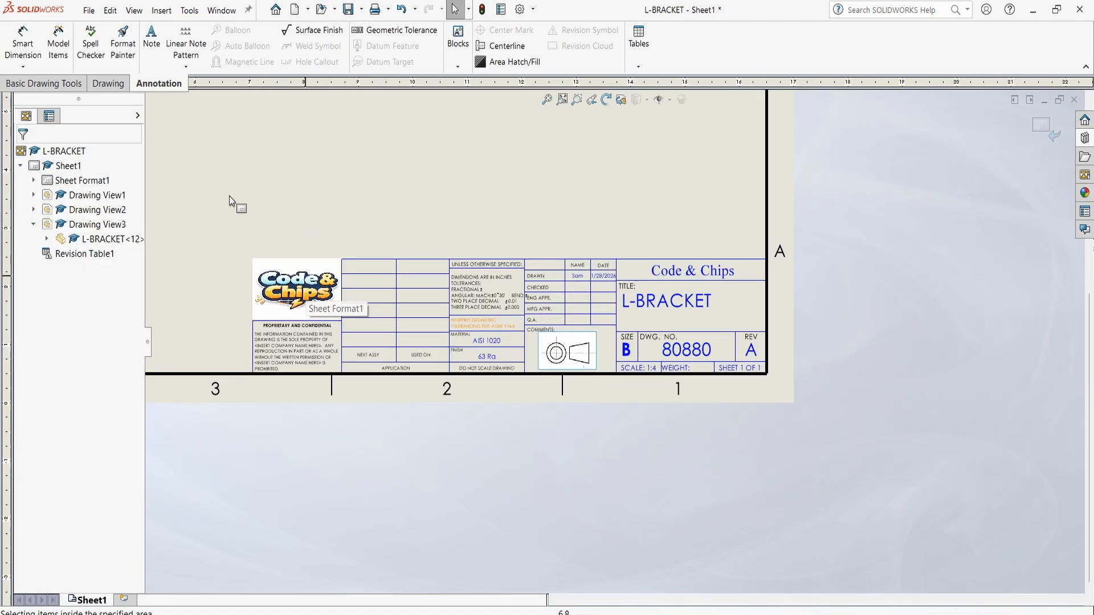
{"action": "right_click", "coordinate": [66, 166]}
{"action": "left_click", "coordinate": [116, 201]}
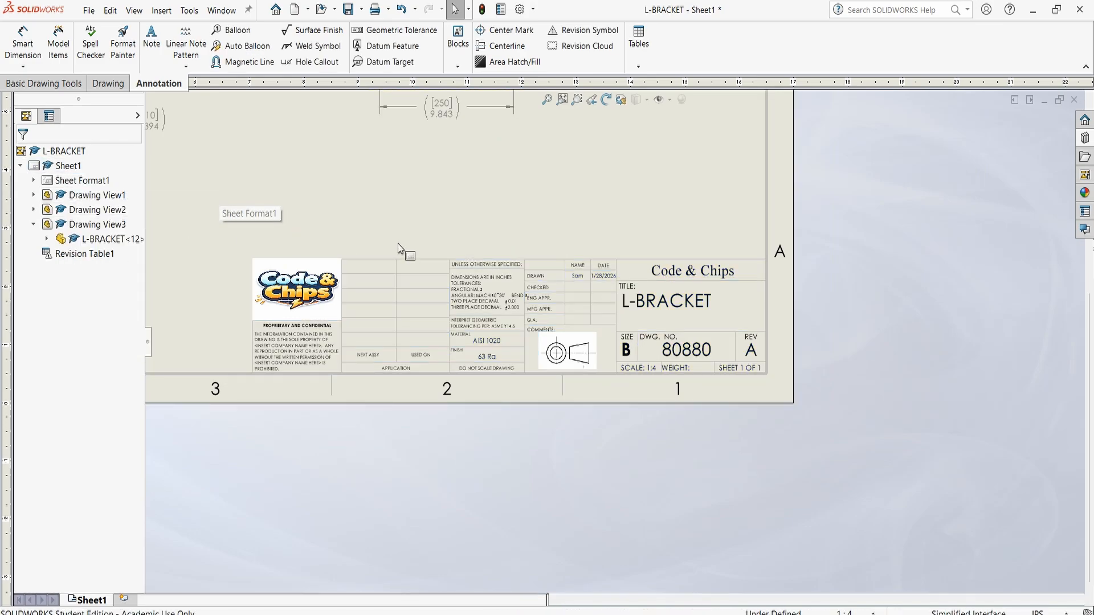
Review the finished sheet, examining the drawing views, revision table, title block entries and third-angle projection symbol
{"action": "scroll", "coordinate": [508, 201], "scroll_direction": "up", "scroll_amount": 4}
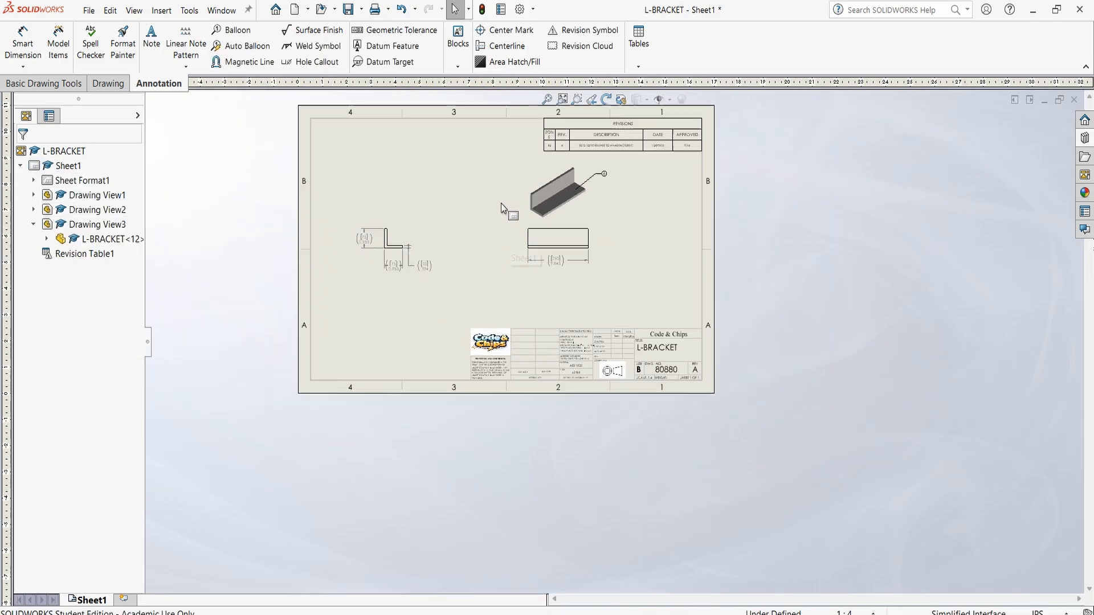
{"action": "scroll", "coordinate": [501, 203], "scroll_direction": "down", "scroll_amount": 2}
{"action": "scroll", "coordinate": [625, 261], "scroll_direction": "up", "scroll_amount": 1}
{"action": "scroll", "coordinate": [658, 249], "scroll_direction": "down", "scroll_amount": 2}
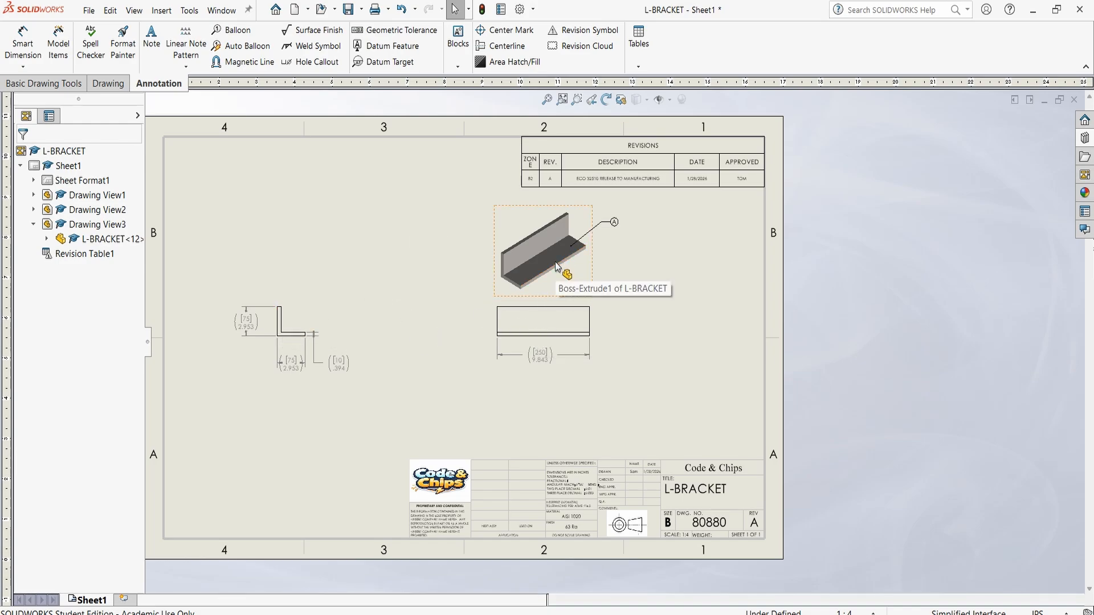
{"action": "scroll", "coordinate": [620, 478], "scroll_direction": "down", "scroll_amount": 5}
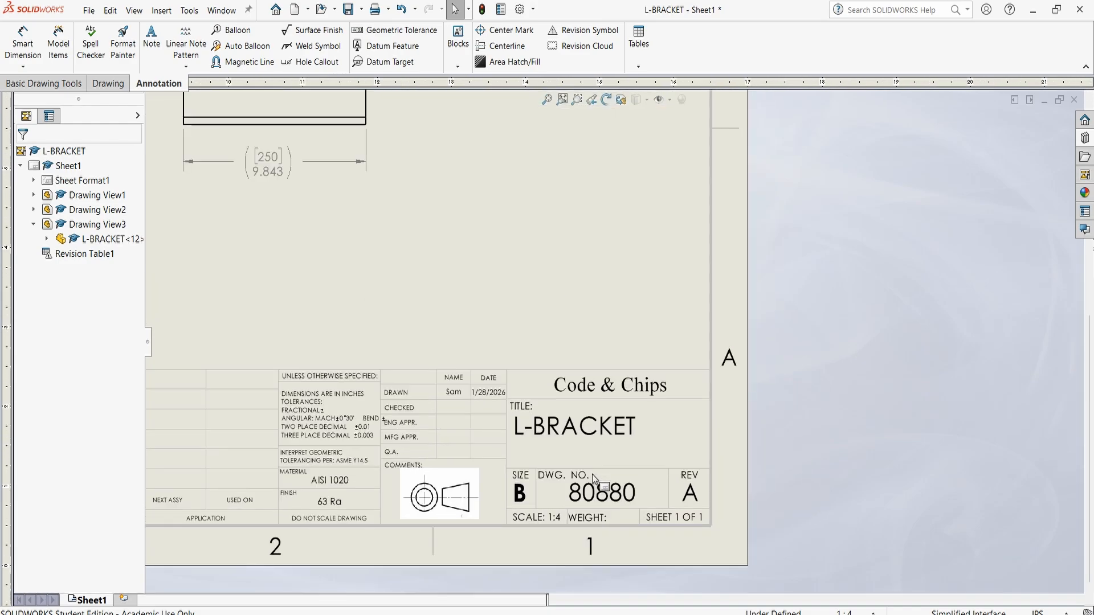
{"action": "scroll", "coordinate": [489, 466], "scroll_direction": "down", "scroll_amount": 1}
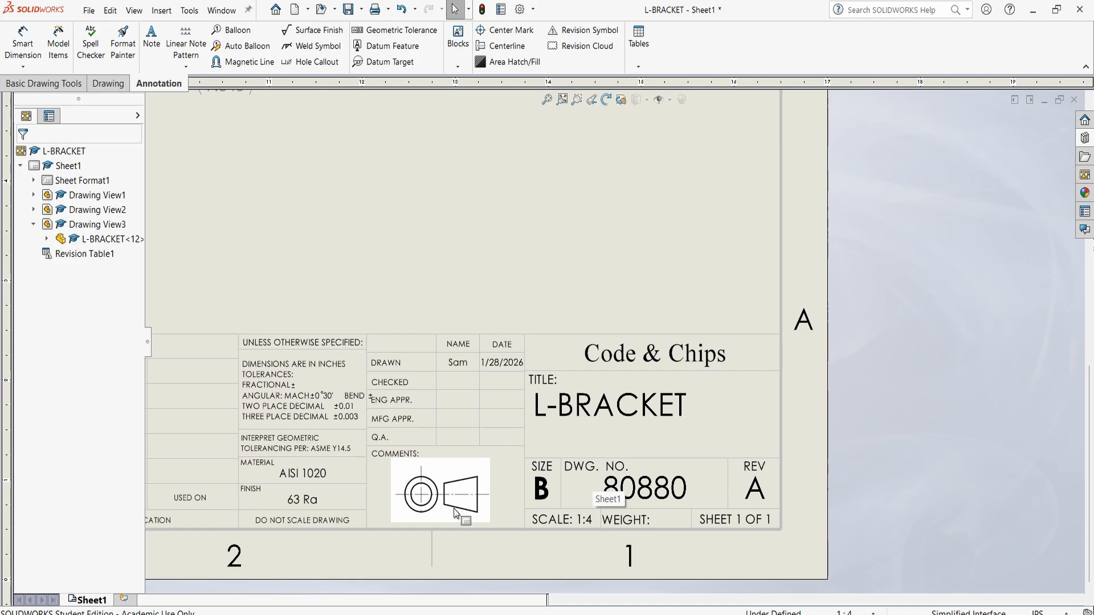
{"action": "scroll", "coordinate": [512, 482], "scroll_direction": "up", "scroll_amount": 2}
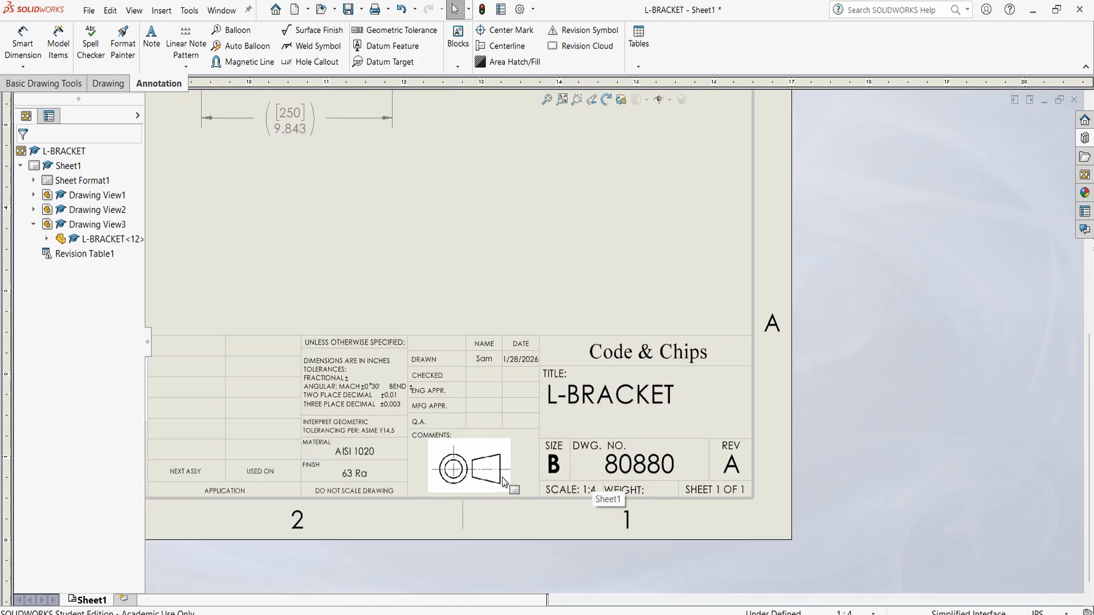
{"action": "scroll", "coordinate": [493, 440], "scroll_direction": "up", "scroll_amount": 2}
{"action": "scroll", "coordinate": [490, 436], "scroll_direction": "up", "scroll_amount": 4}
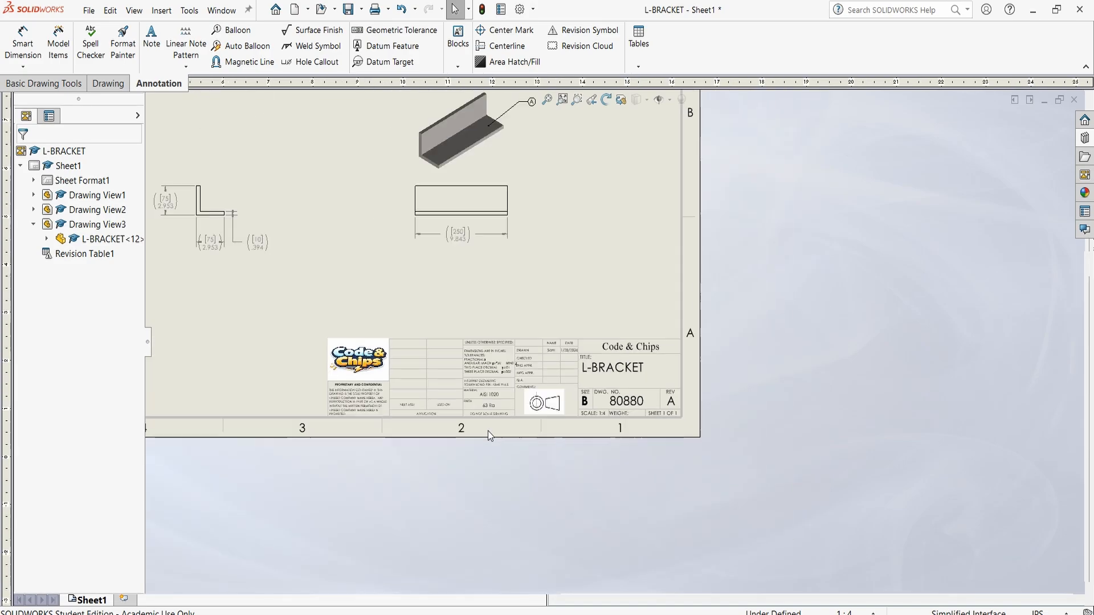
{"action": "scroll", "coordinate": [443, 263], "scroll_direction": "down", "scroll_amount": 2}
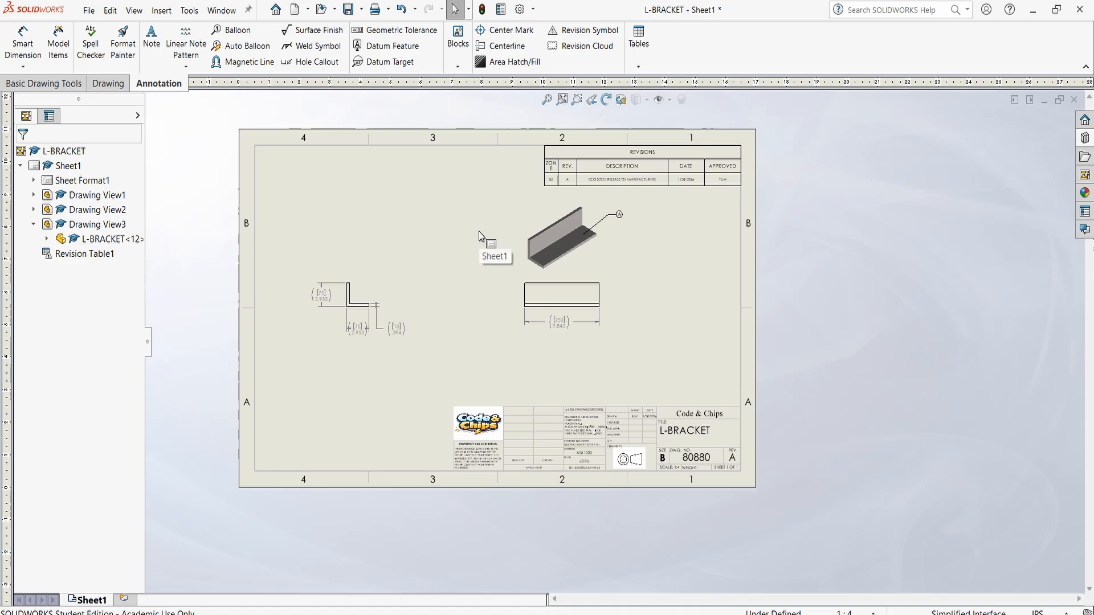
{"action": "scroll", "coordinate": [479, 234], "scroll_direction": "down", "scroll_amount": 2}
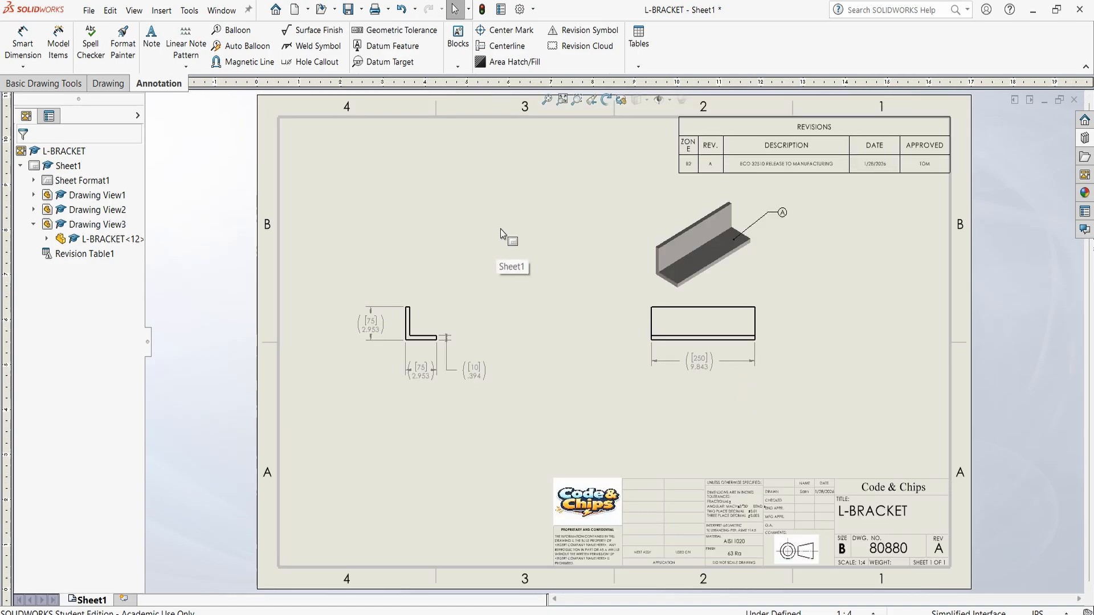